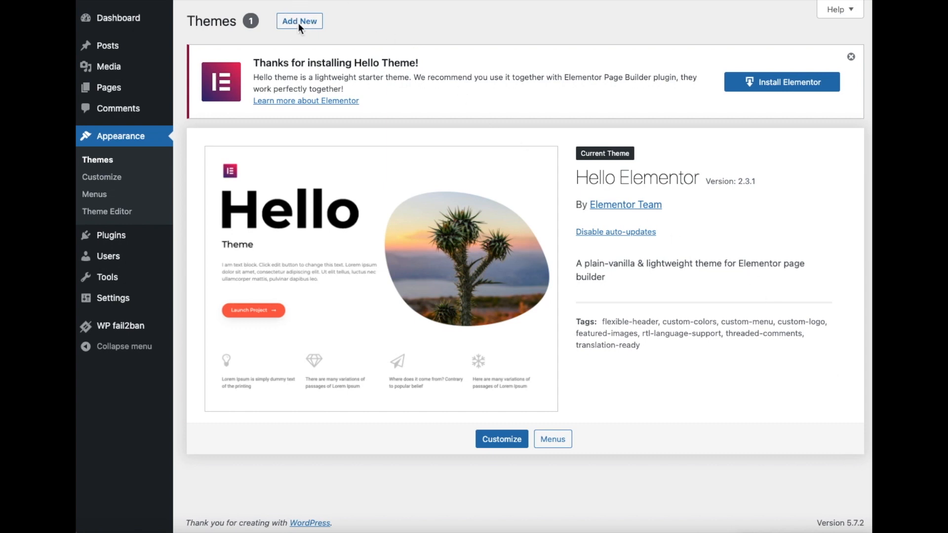
- Open the page for adding new themes and look through the featured themes
click(322, 22)
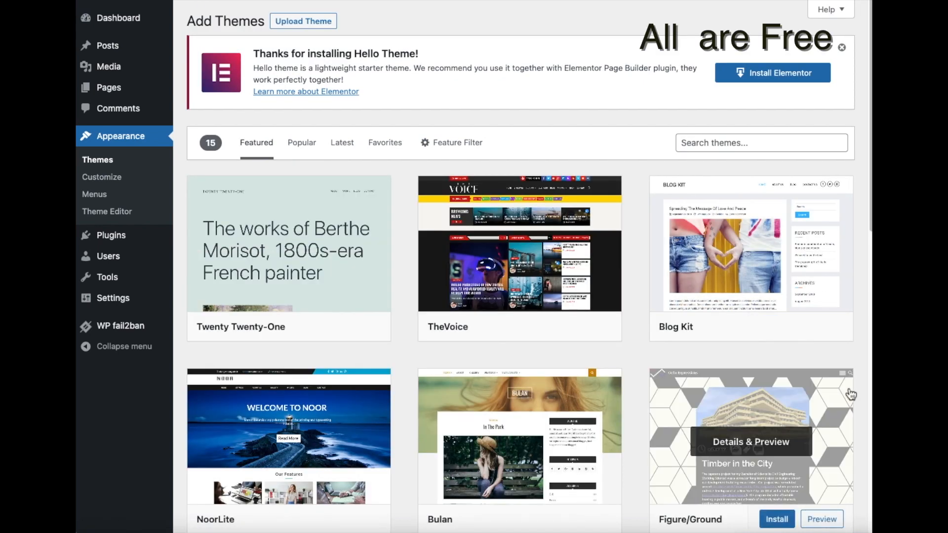
scroll(847, 387, down, 3)
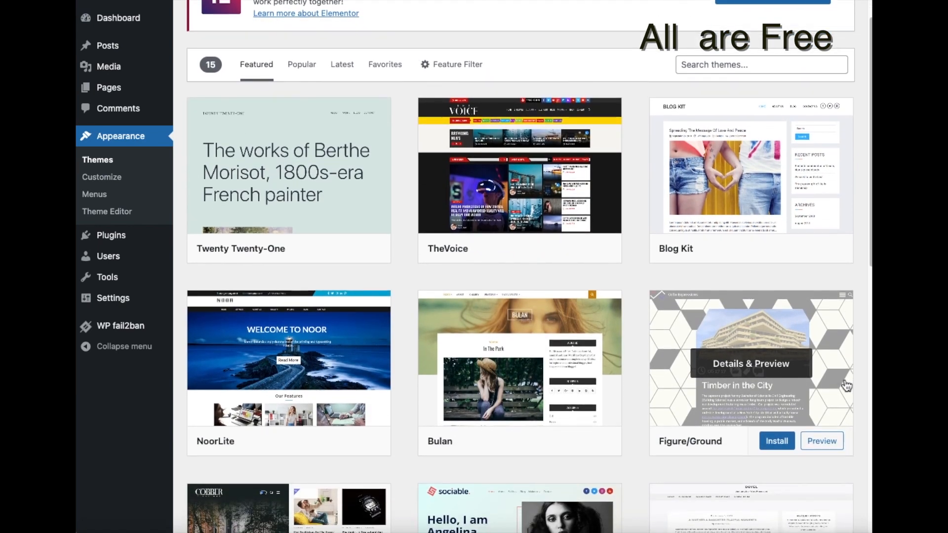
scroll(845, 383, down, 10)
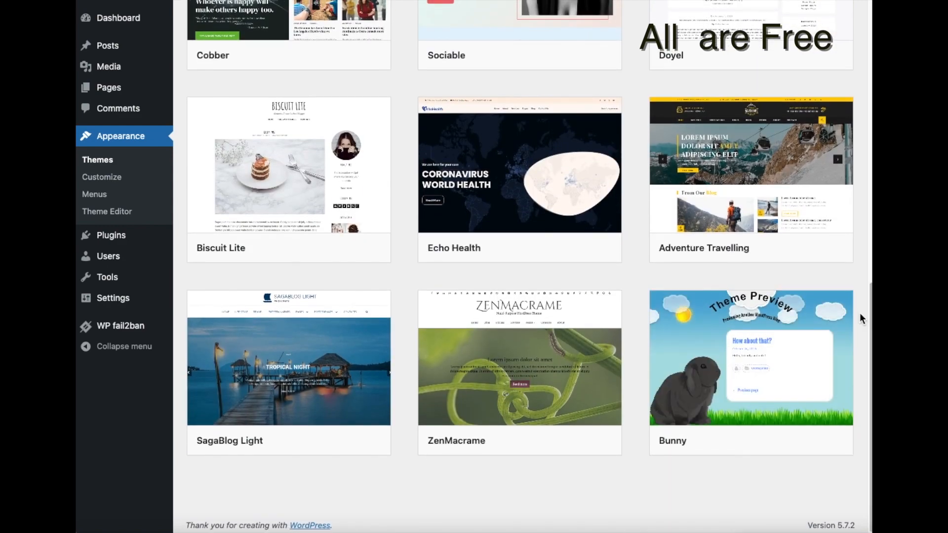
scroll(855, 309, up, 7)
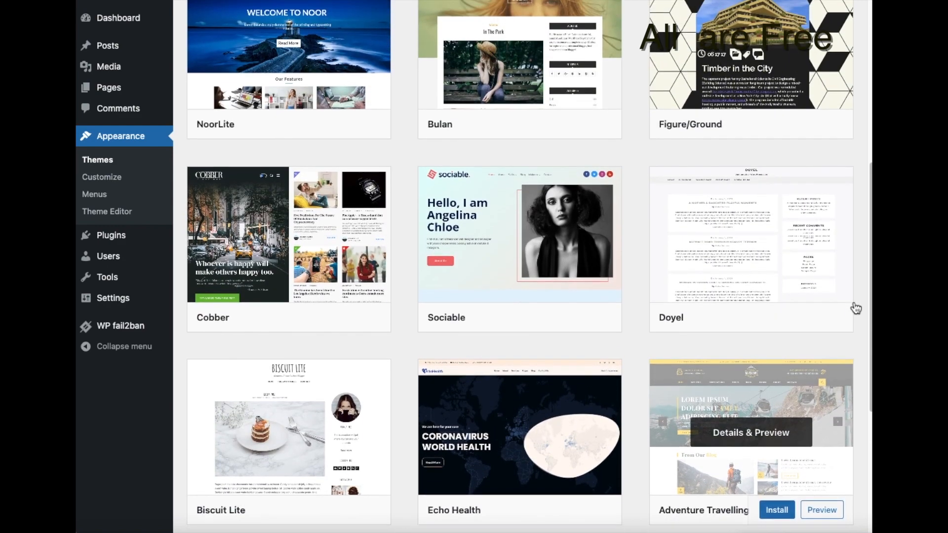
scroll(855, 309, up, 3)
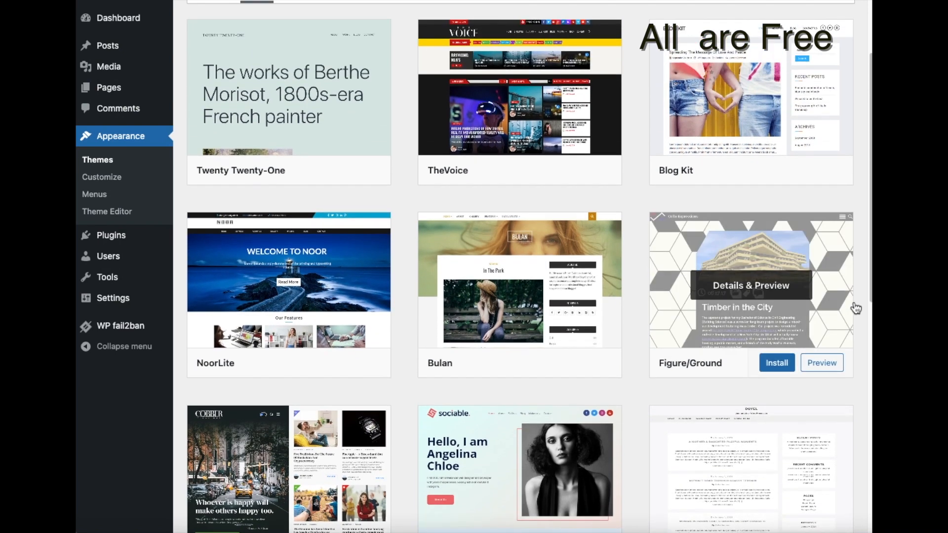
scroll(855, 309, up, 3)
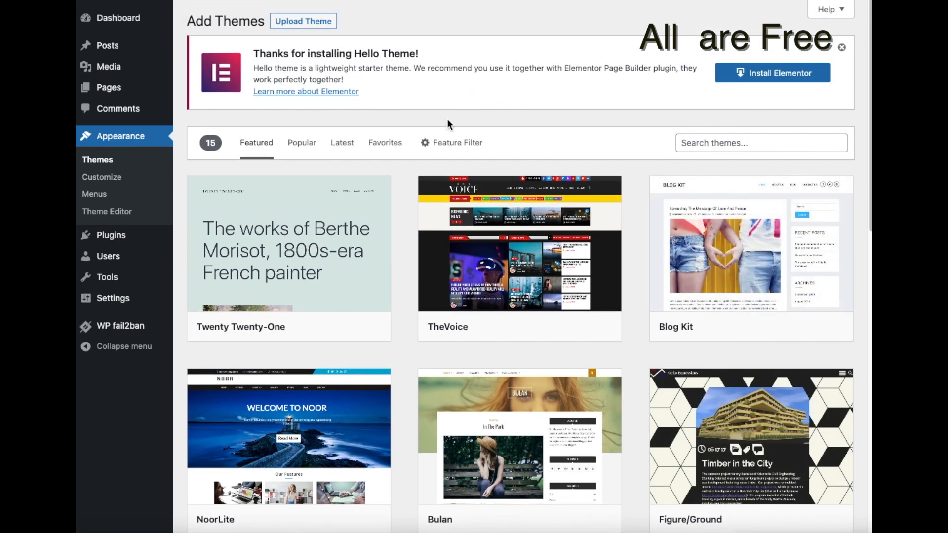
- Switch the theme directory to the popular themes and browse far down through their previews
click(294, 149)
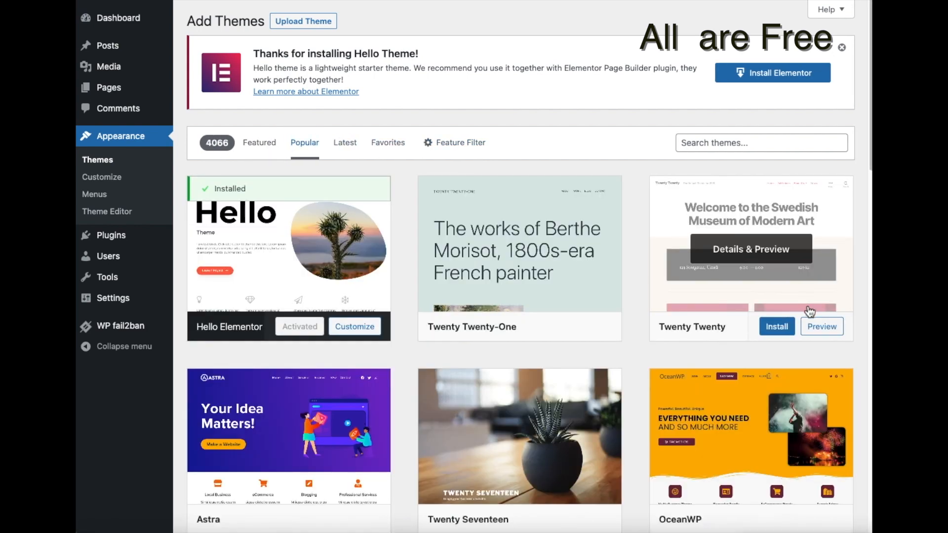
scroll(808, 311, down, 5)
scroll(807, 309, down, 10)
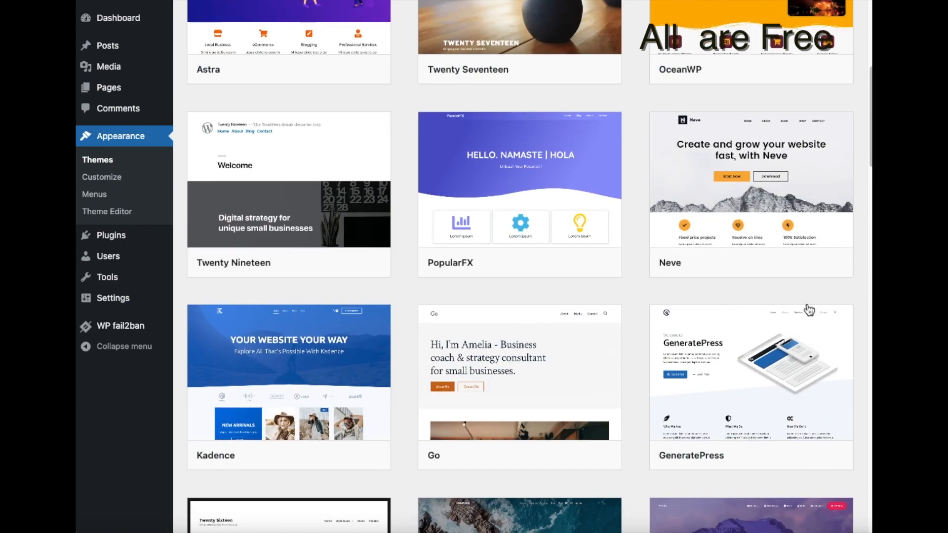
scroll(808, 311, down, 7)
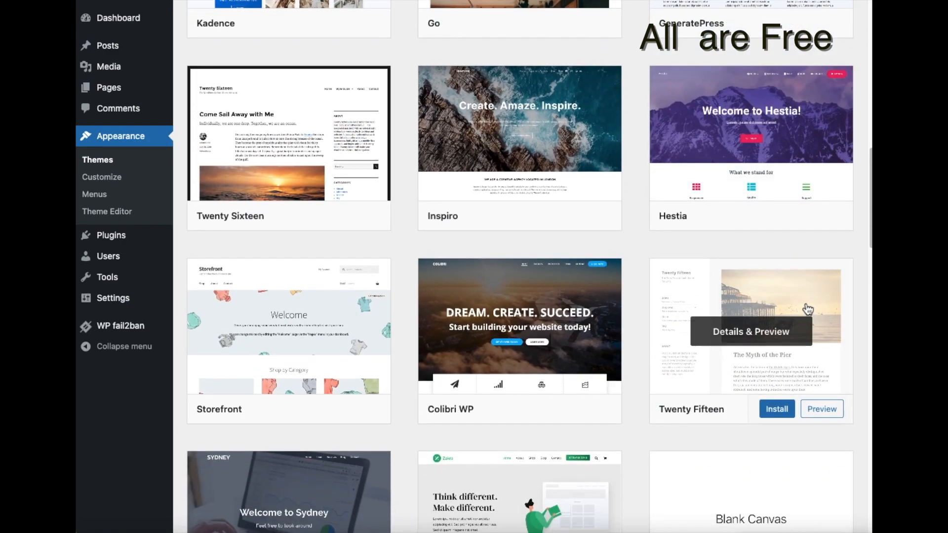
scroll(807, 307, down, 8)
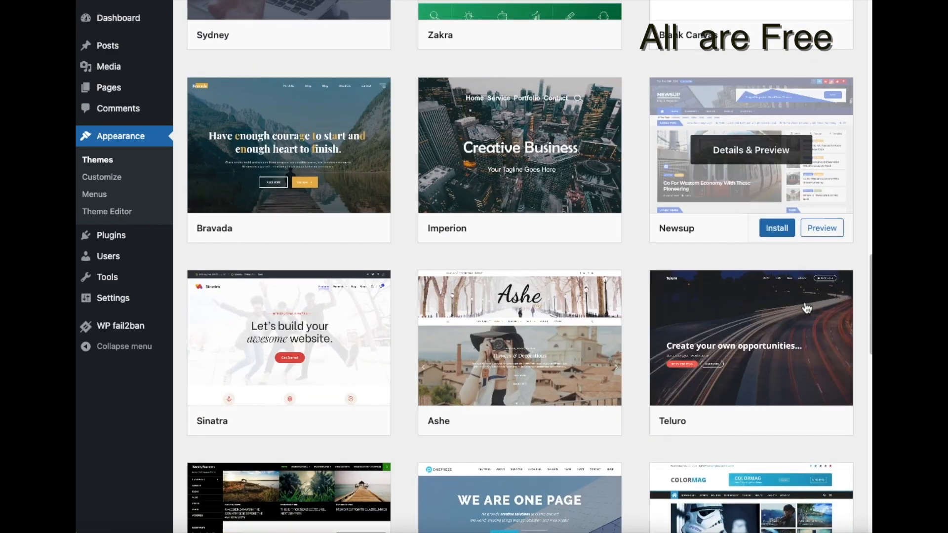
scroll(805, 304, down, 5)
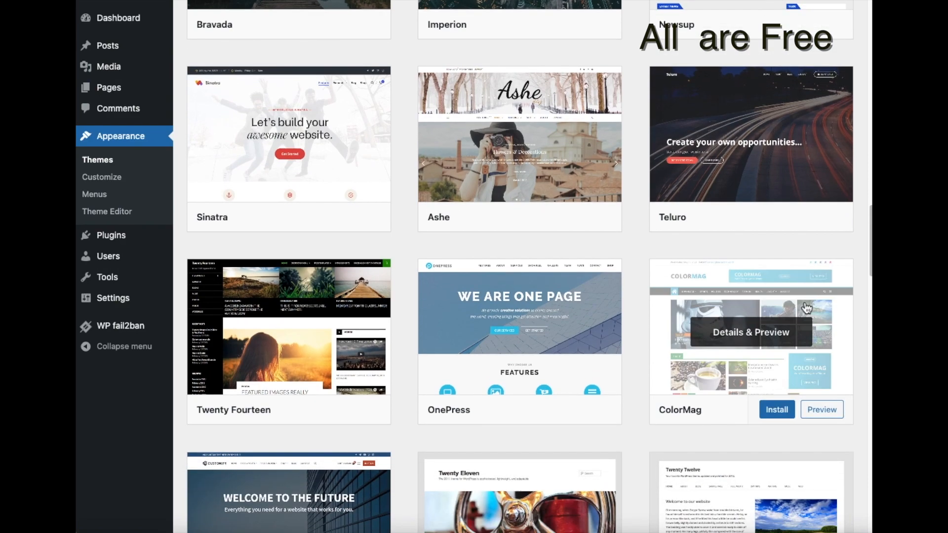
scroll(807, 308, down, 10)
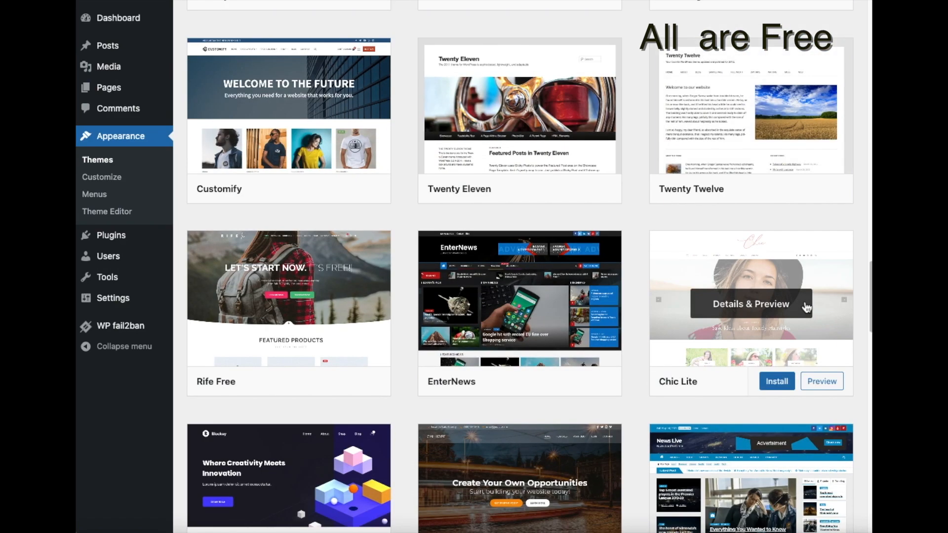
scroll(806, 307, down, 6)
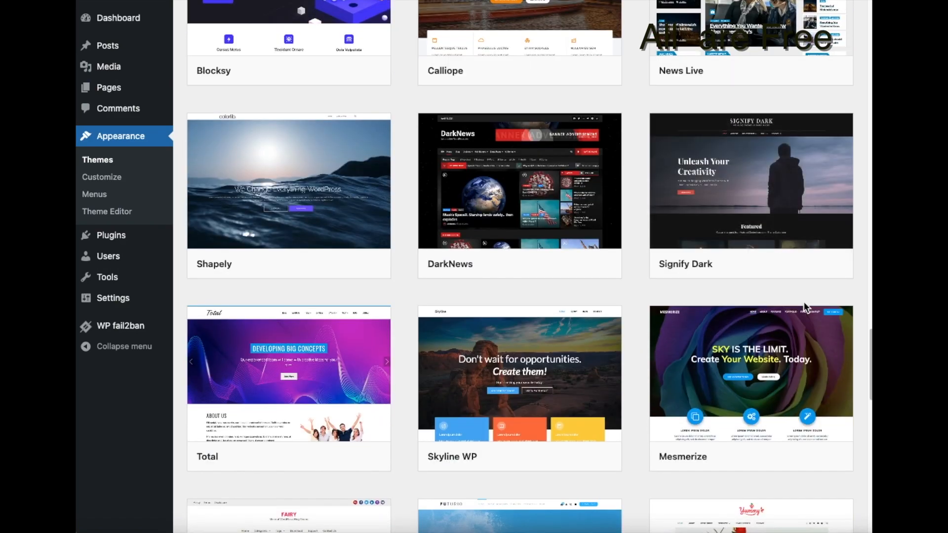
scroll(807, 309, down, 5)
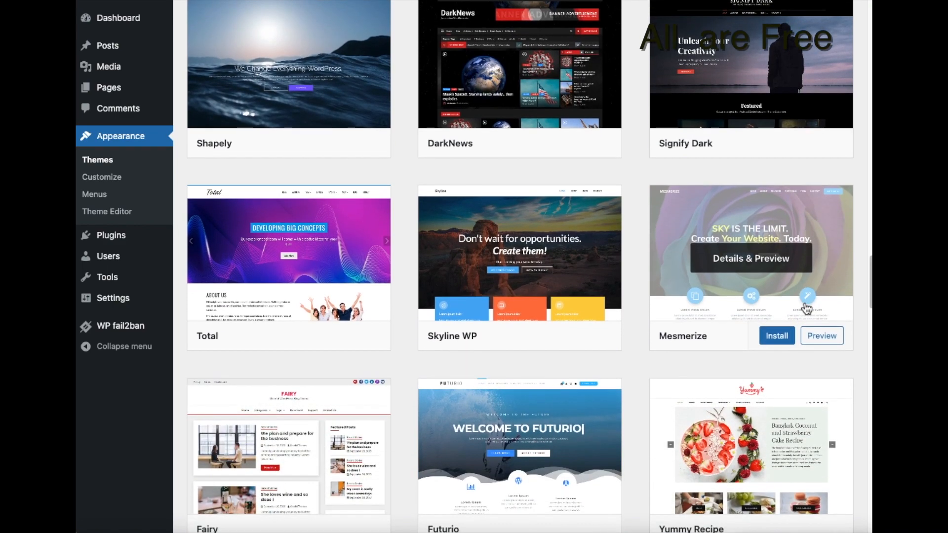
scroll(807, 308, down, 7)
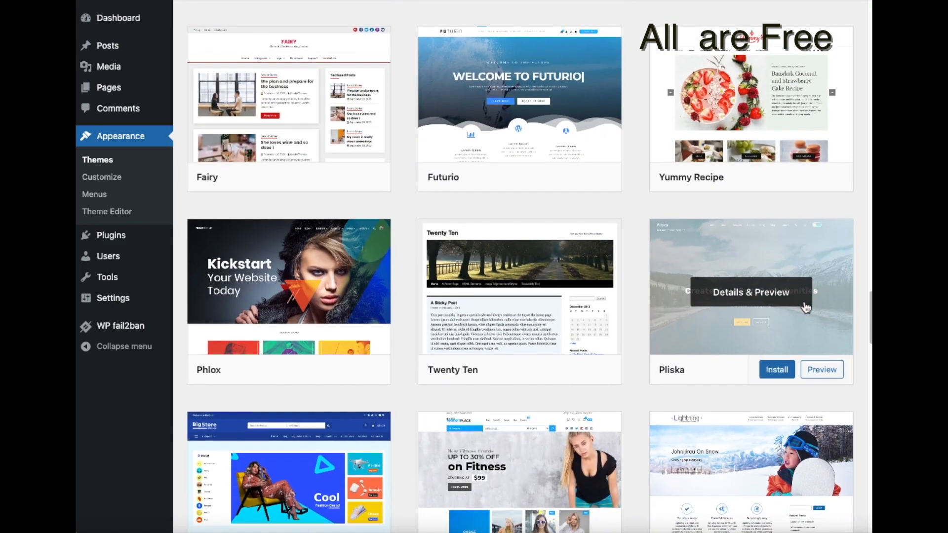
scroll(806, 308, down, 5)
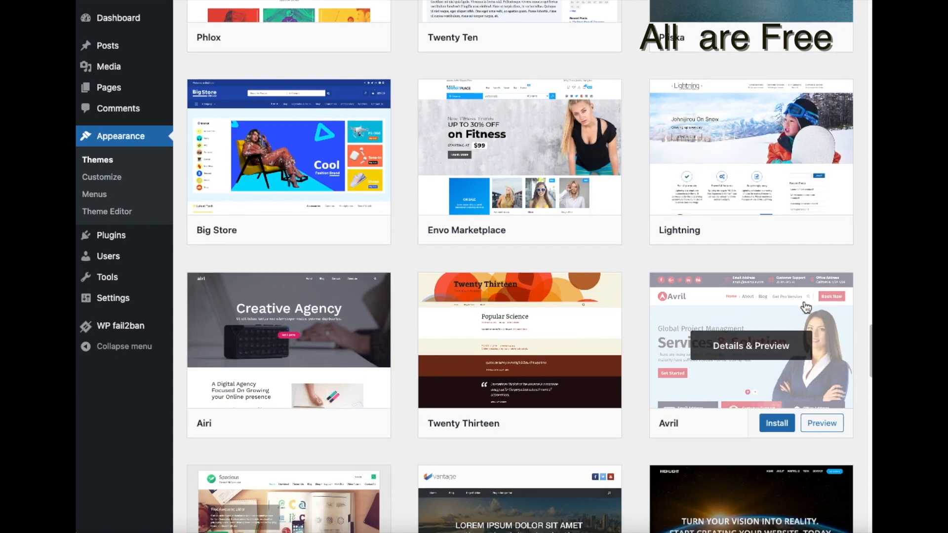
scroll(806, 308, down, 8)
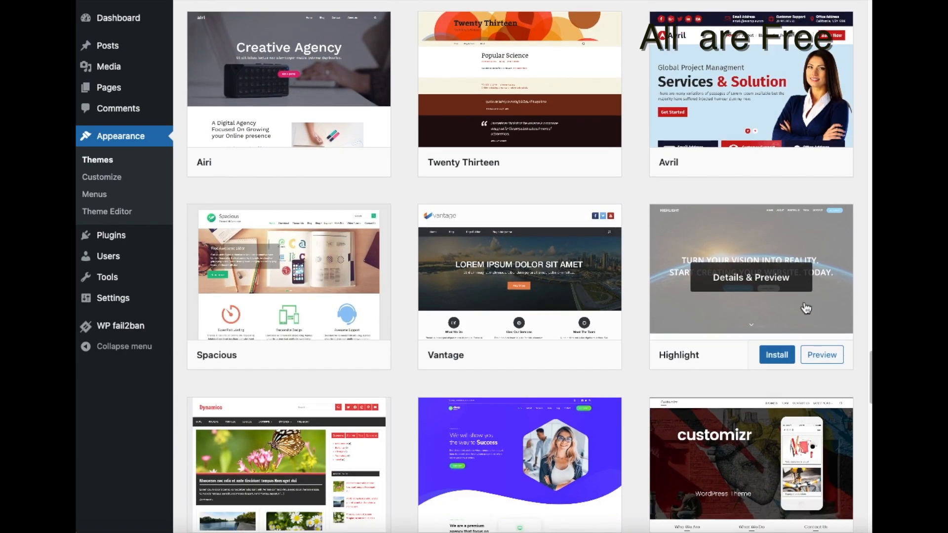
scroll(806, 308, down, 8)
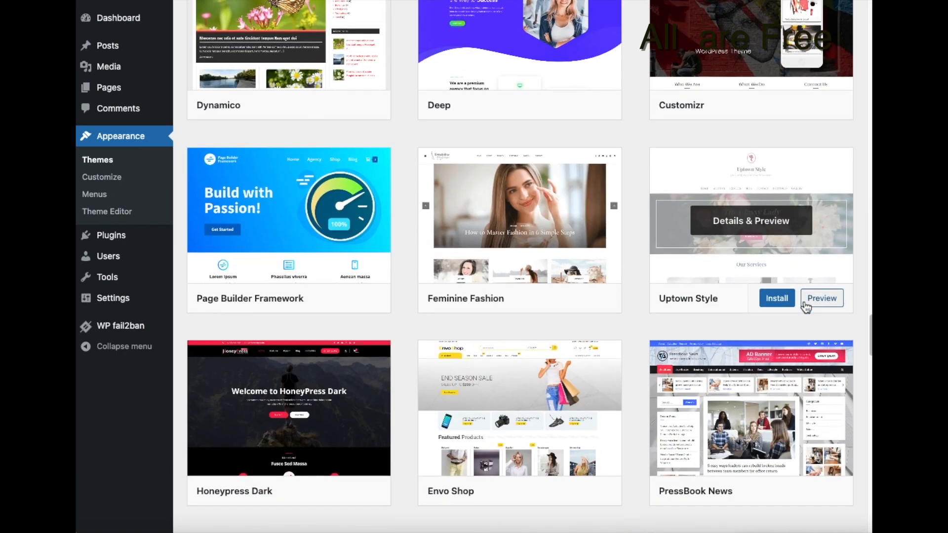
scroll(806, 309, down, 9)
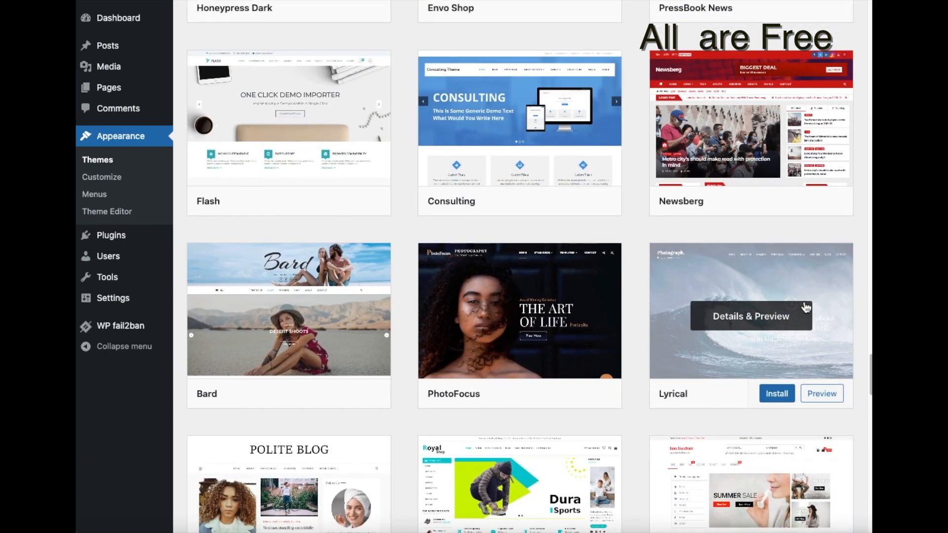
scroll(806, 309, down, 9)
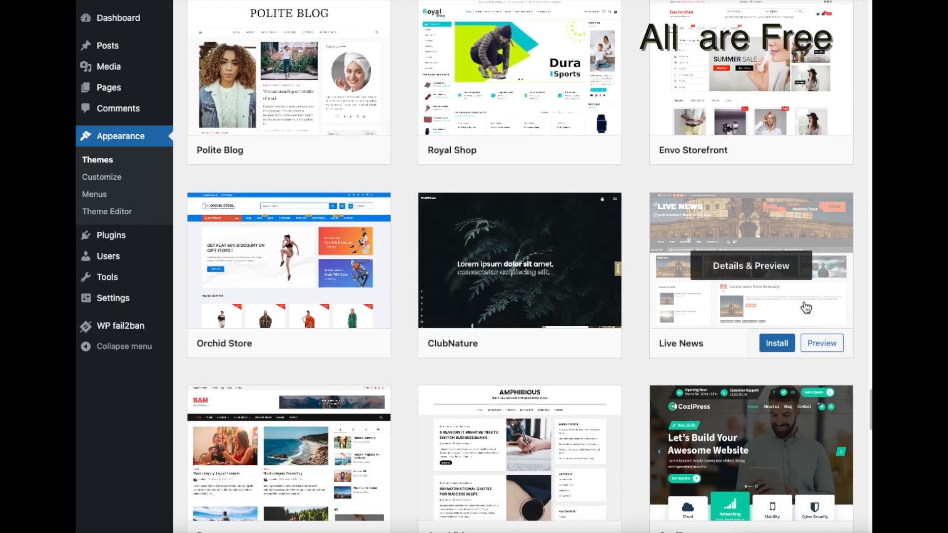
scroll(806, 309, down, 10)
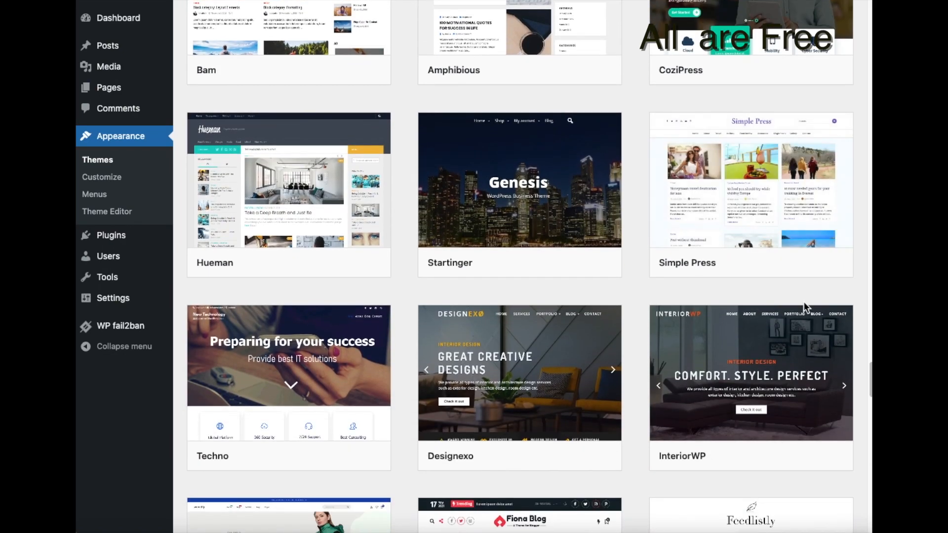
scroll(806, 309, down, 5)
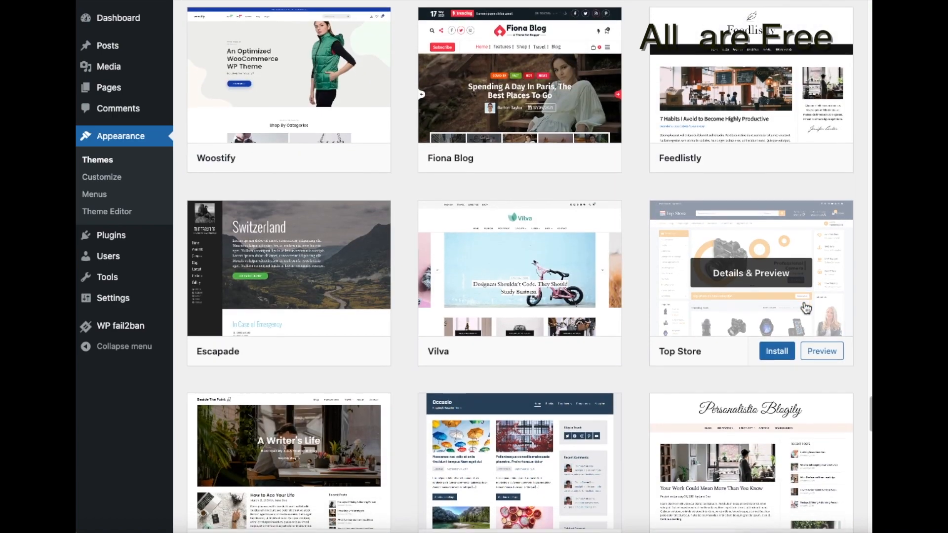
scroll(805, 306, down, 11)
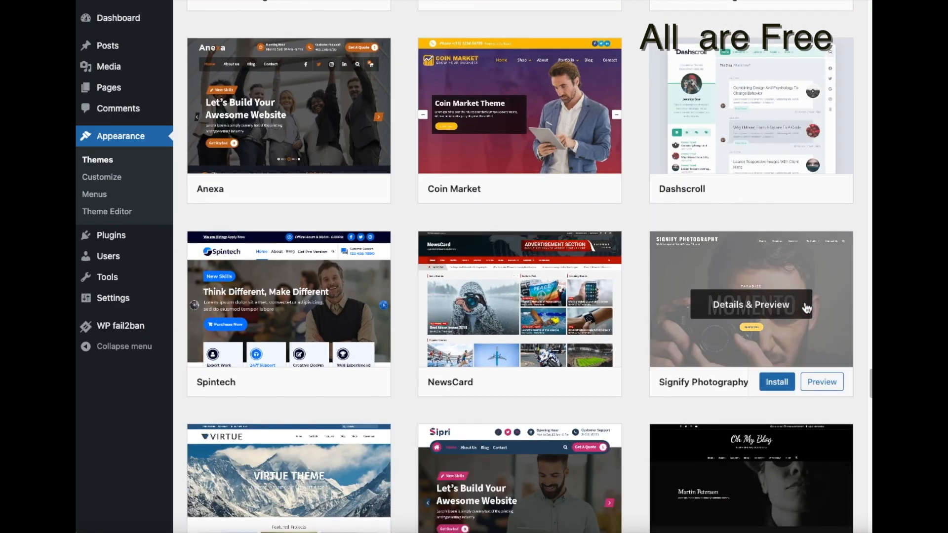
scroll(802, 300, down, 8)
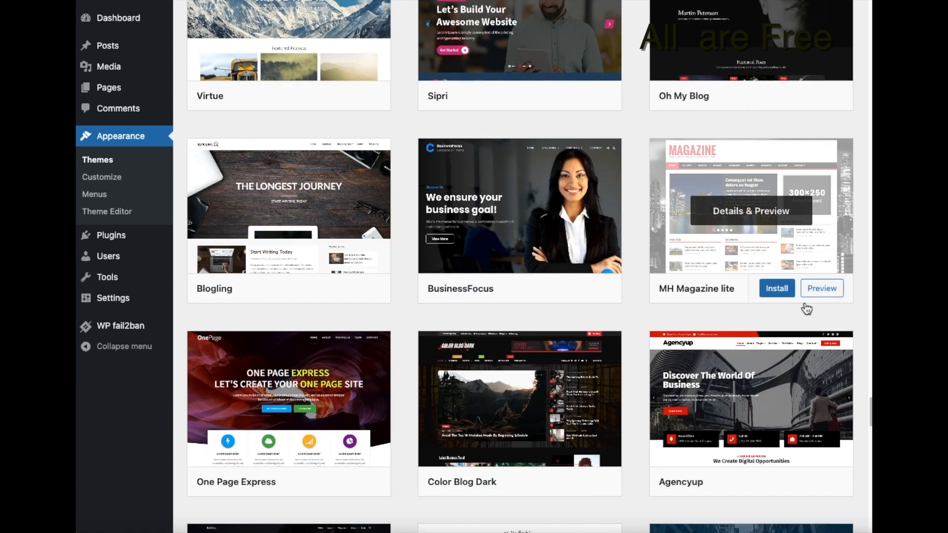
scroll(806, 306, down, 10)
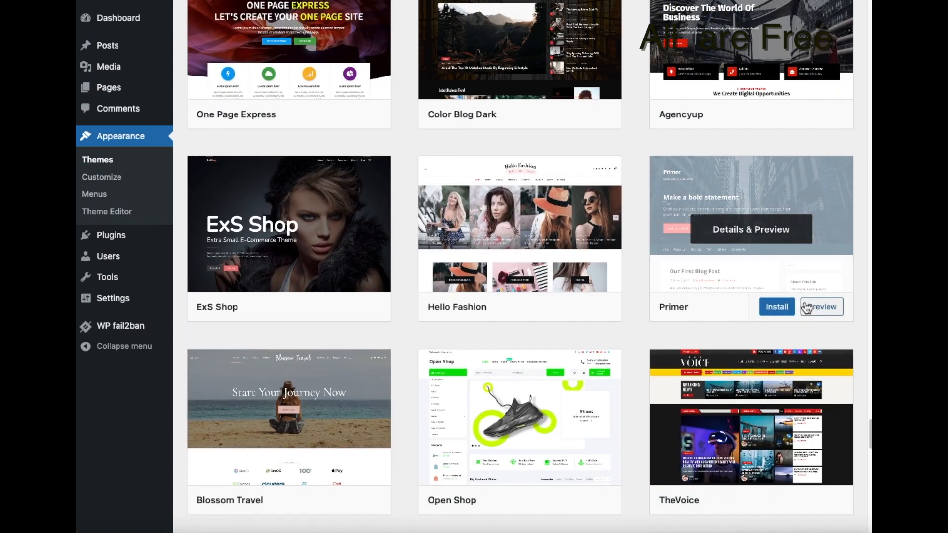
scroll(805, 305, down, 7)
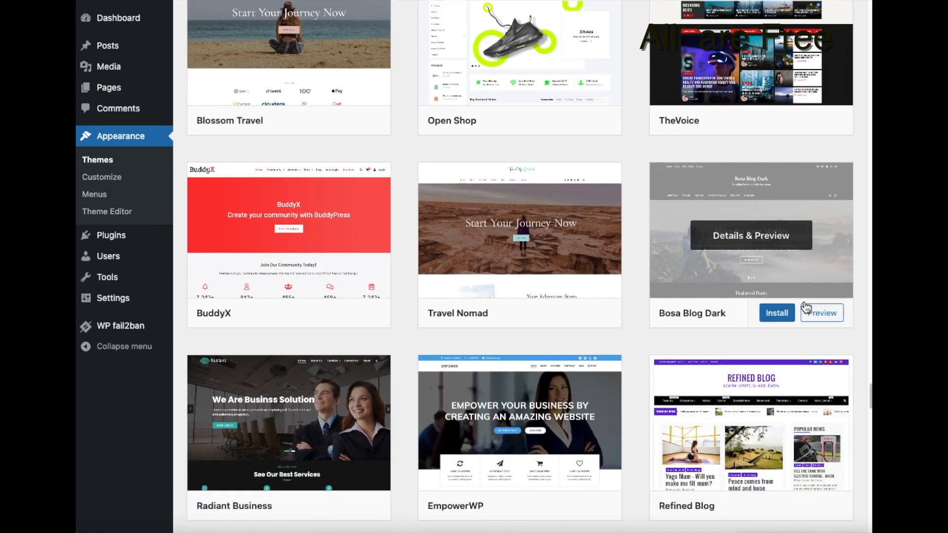
scroll(805, 306, down, 8)
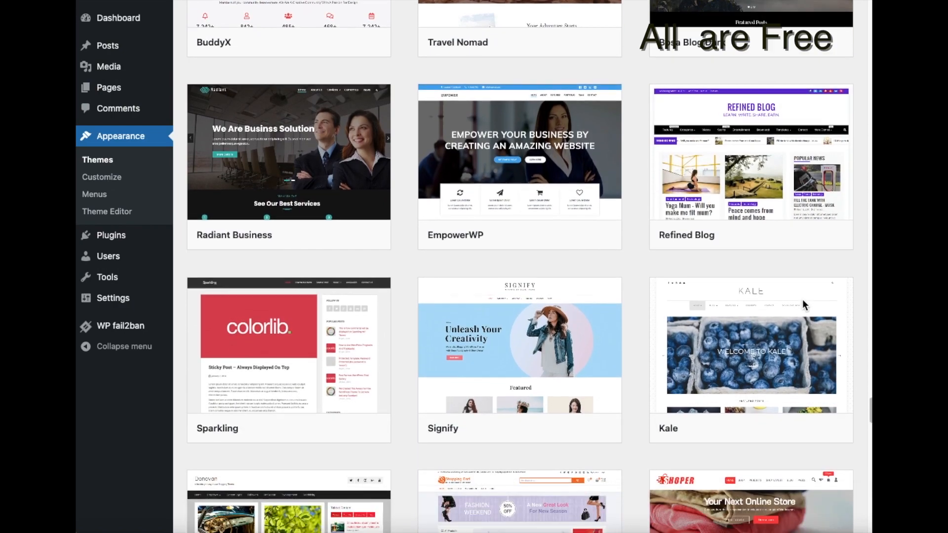
scroll(806, 307, down, 8)
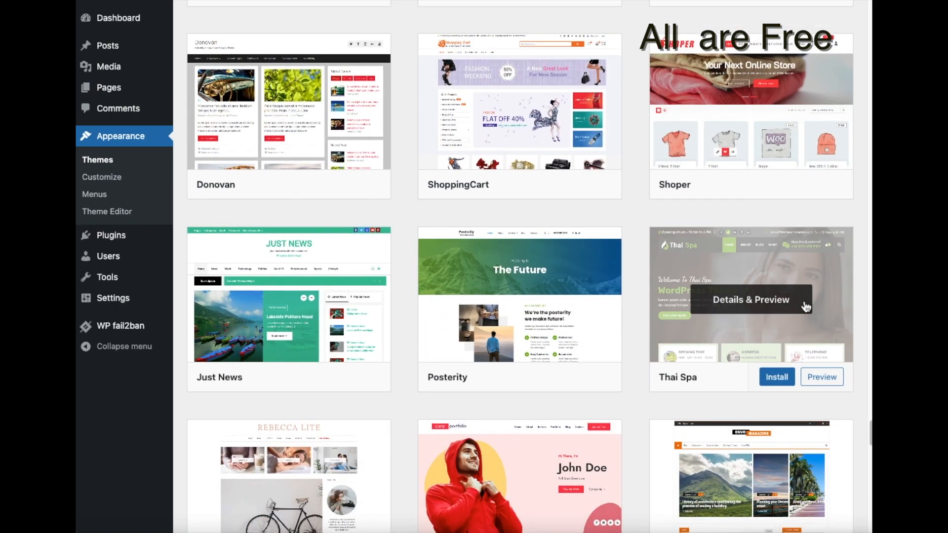
scroll(806, 307, down, 9)
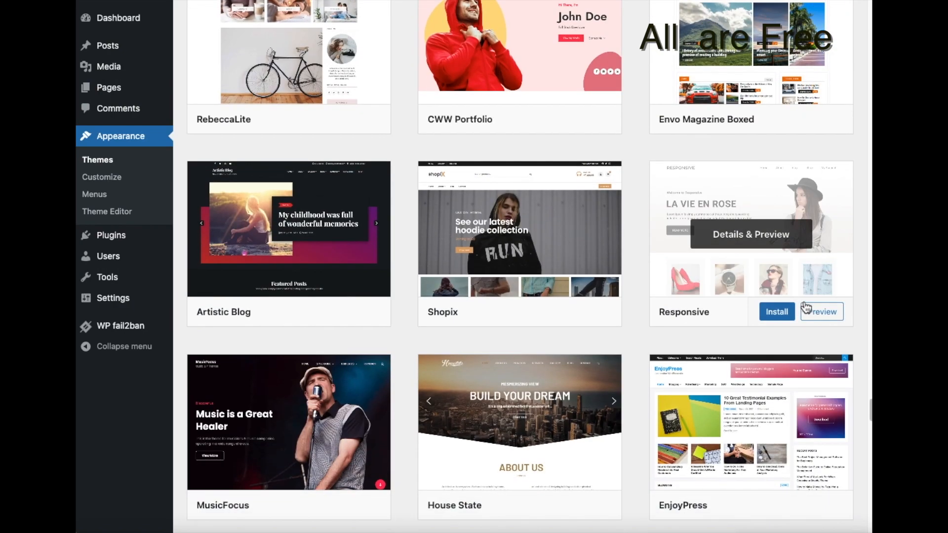
scroll(806, 307, down, 9)
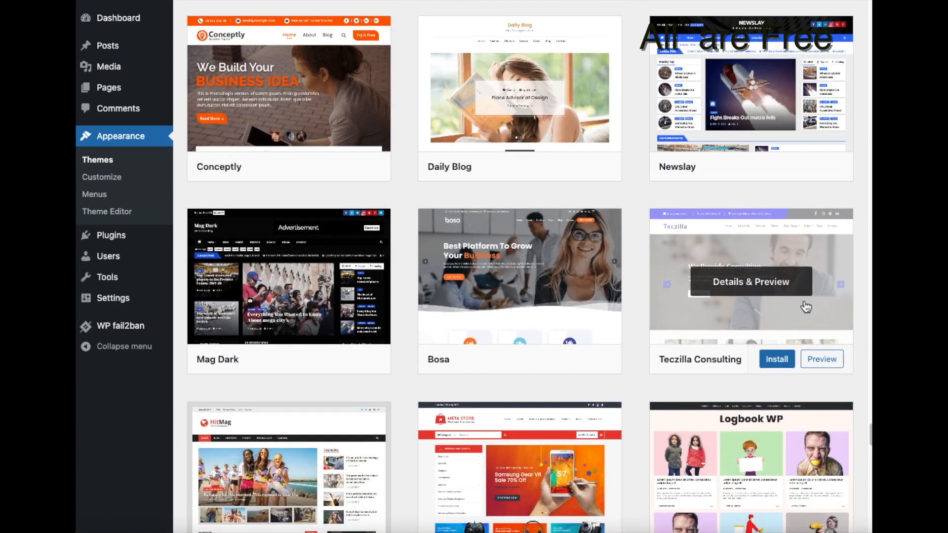
scroll(806, 307, down, 7)
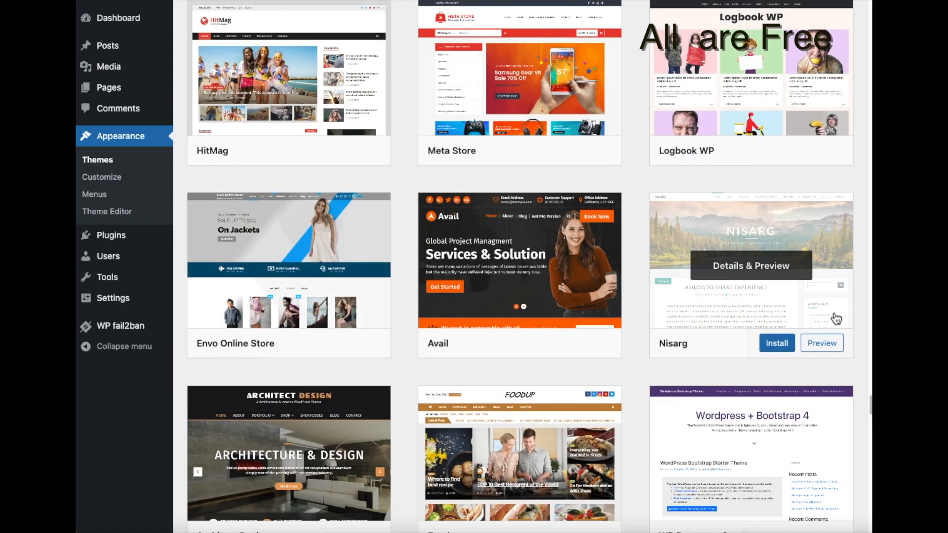
scroll(869, 329, down, 8)
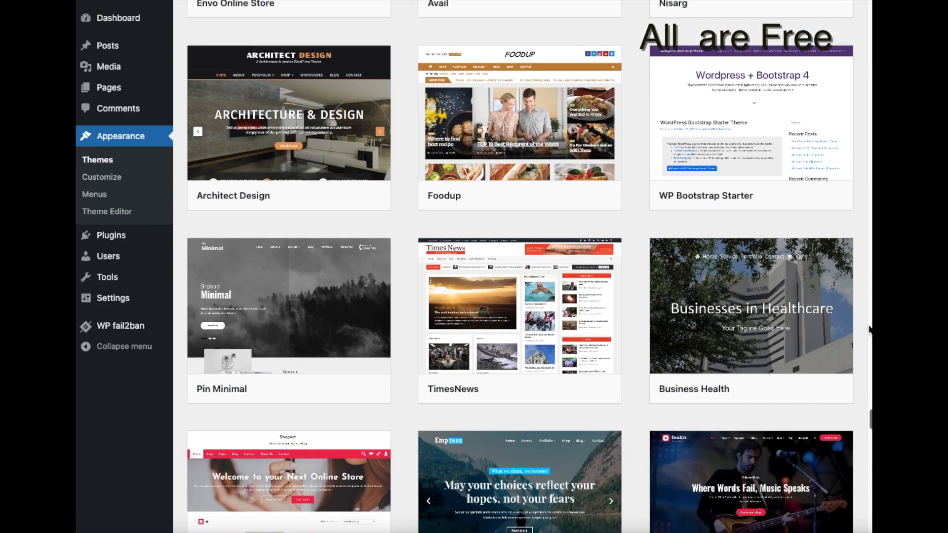
scroll(869, 330, down, 4)
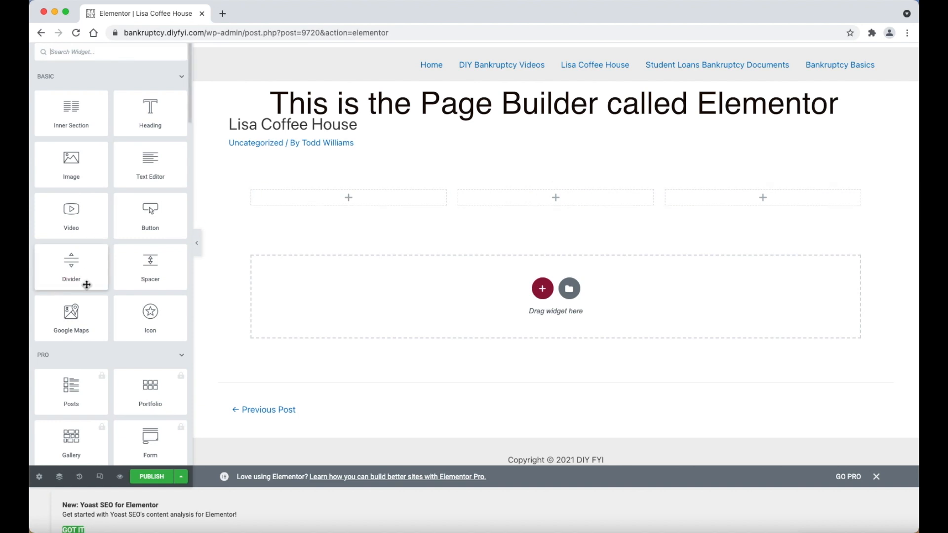
- Place a Video widget in the middle column of the three-column section and delete the empty first column
drag(73, 213, 531, 205)
right_click(306, 194)
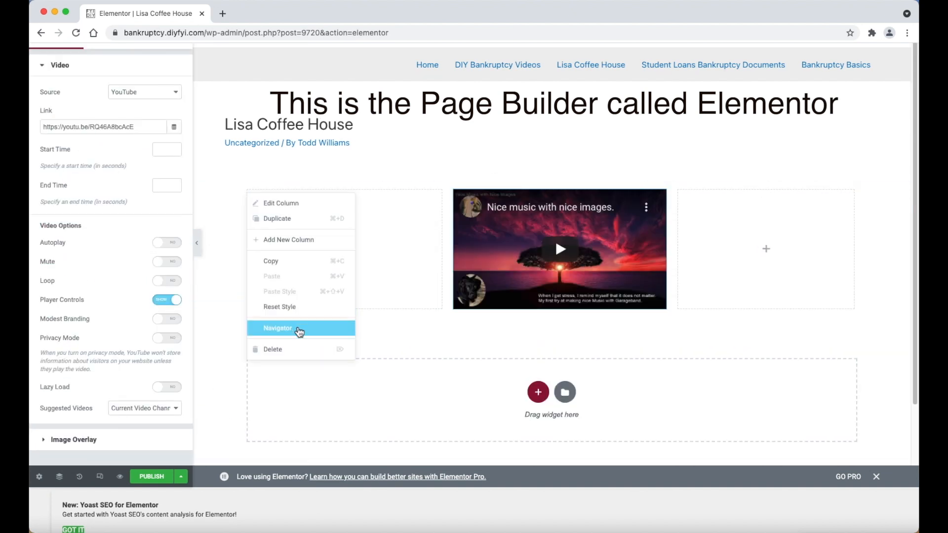
click(307, 349)
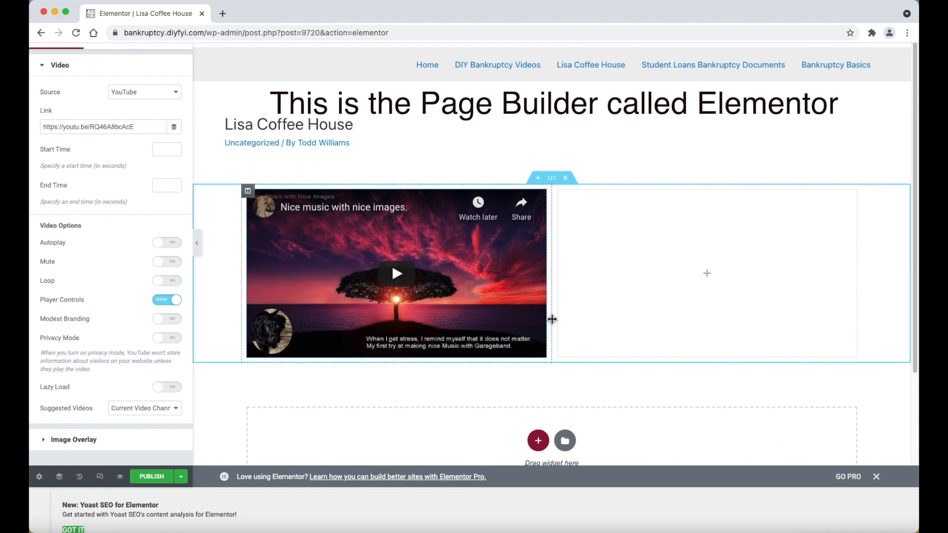
- Widen the column holding the video by moving its divider into the empty column beside it
drag(550, 320, 665, 340)
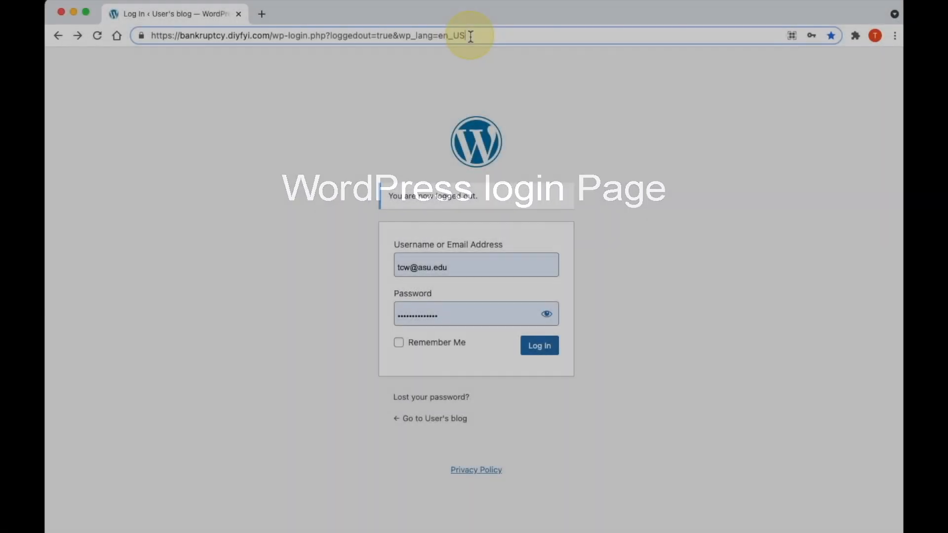
- Replace the end of the login page address with wp-admin and load bankruptcy.diyfyi.com/wp-admin
drag(470, 34, 277, 35)
key(BackSpace)
key(BackSpace)
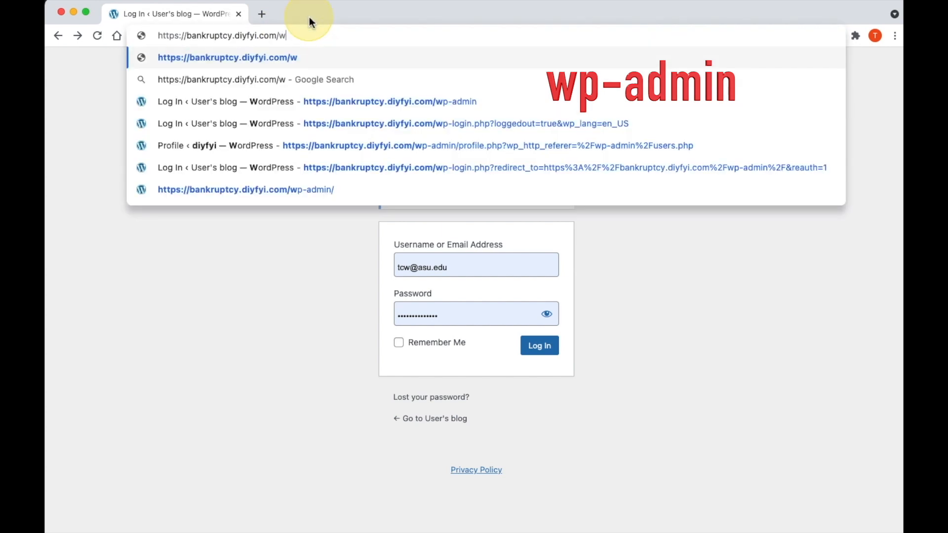
text(wp-admin)
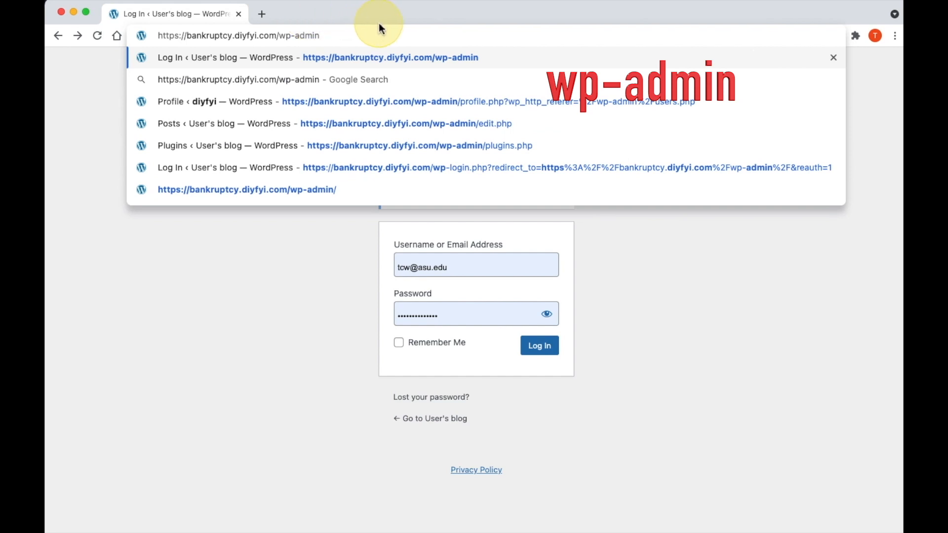
key(Return)
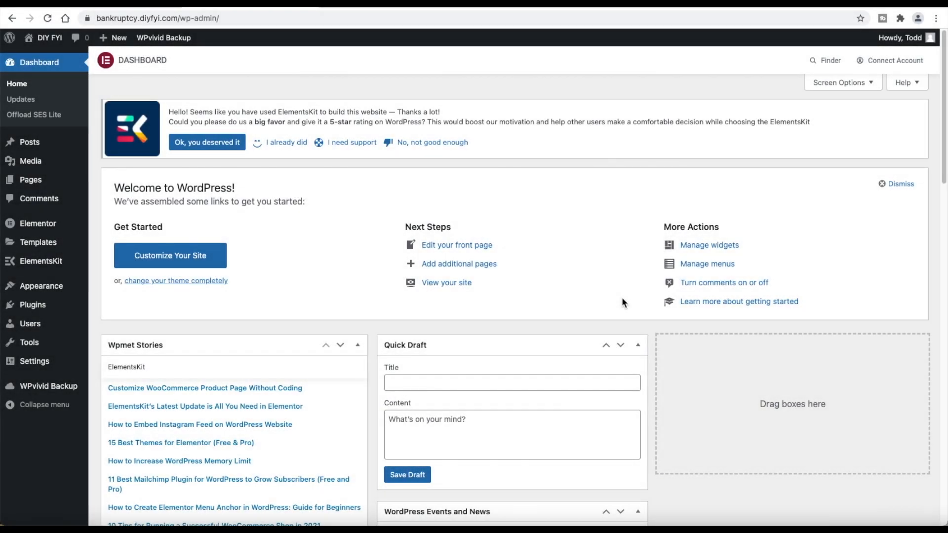
- Open the site's General settings page
mouse_move(64, 361)
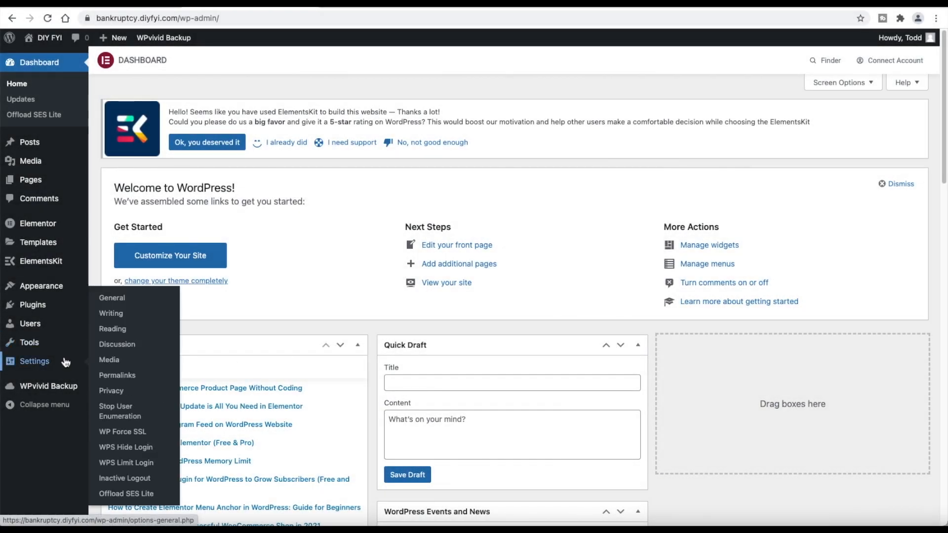
click(165, 300)
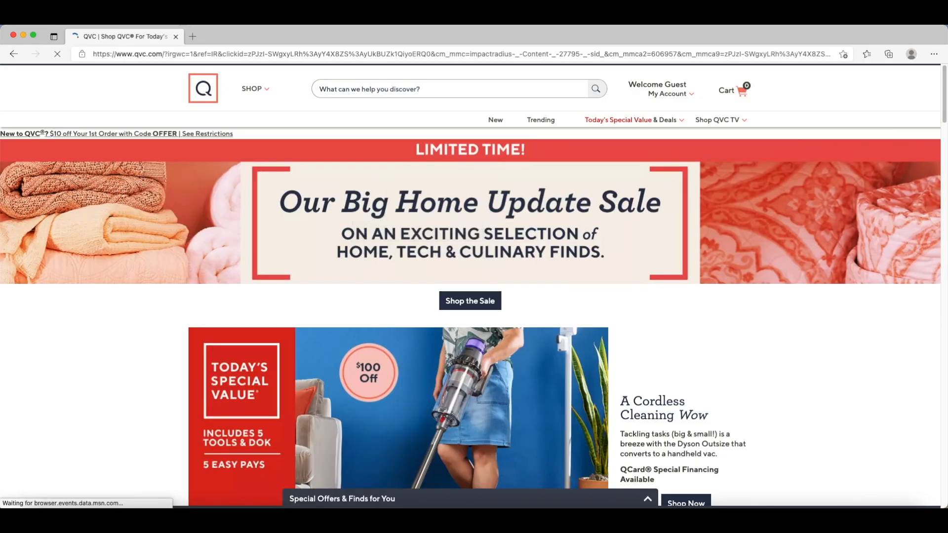
click(162, 21)
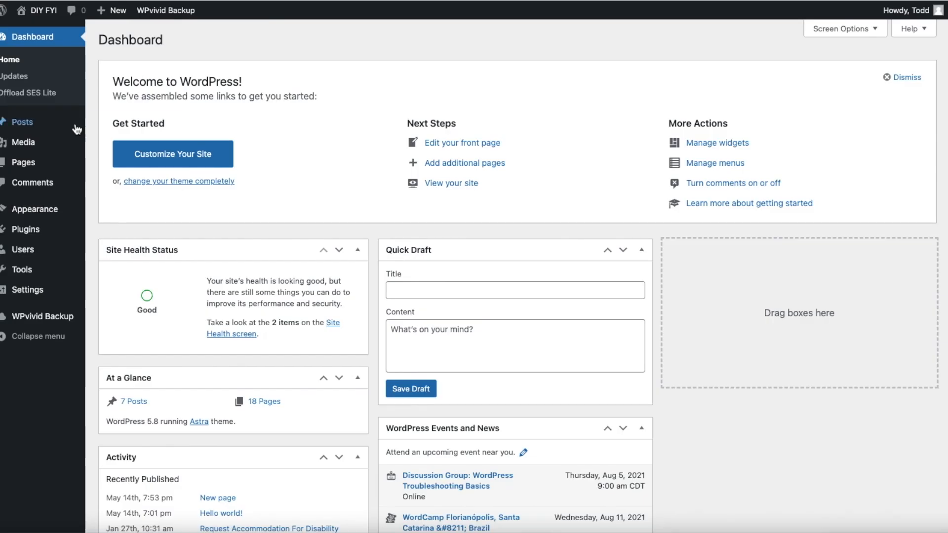
- Start a new post and open its meta description under the Google preview for editing
mouse_move(77, 130)
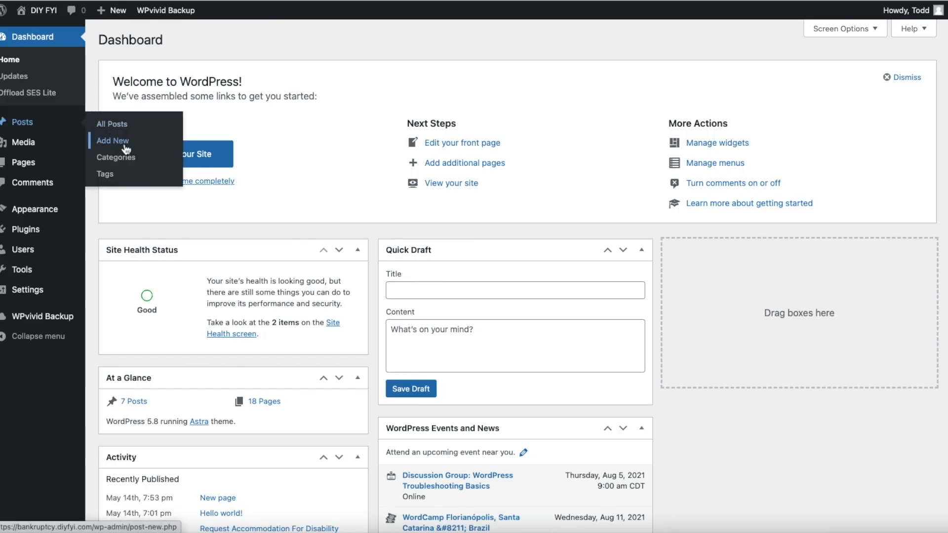
click(162, 147)
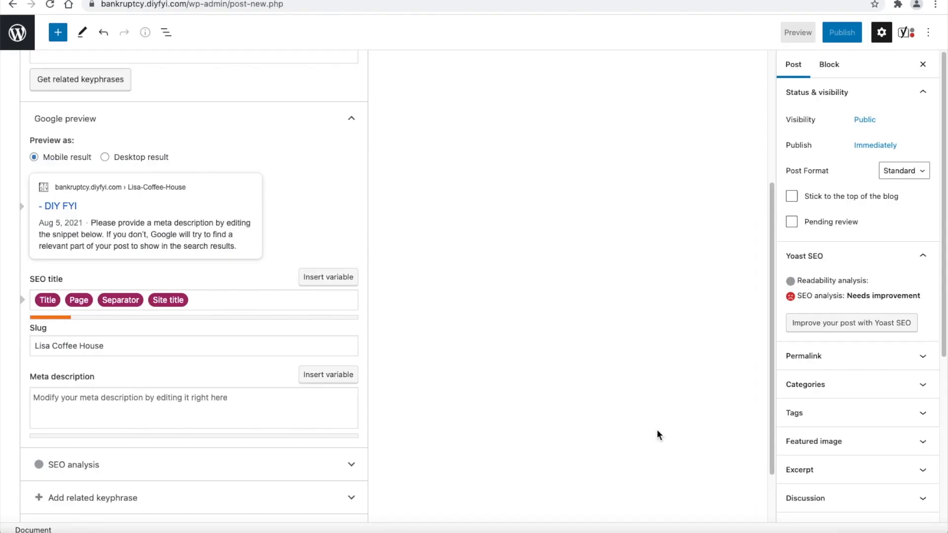
click(238, 417)
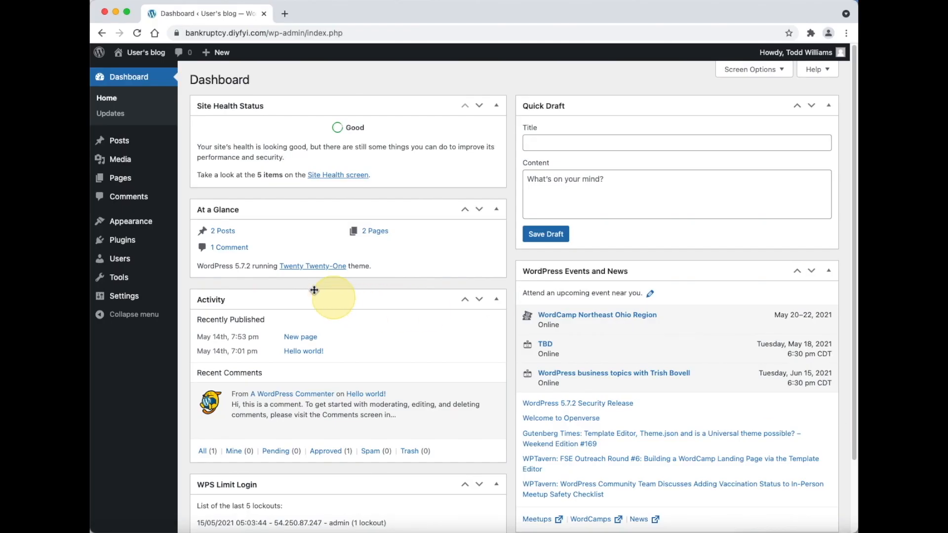
- Set the site's permalink structure to Post name and save the change
mouse_move(131, 306)
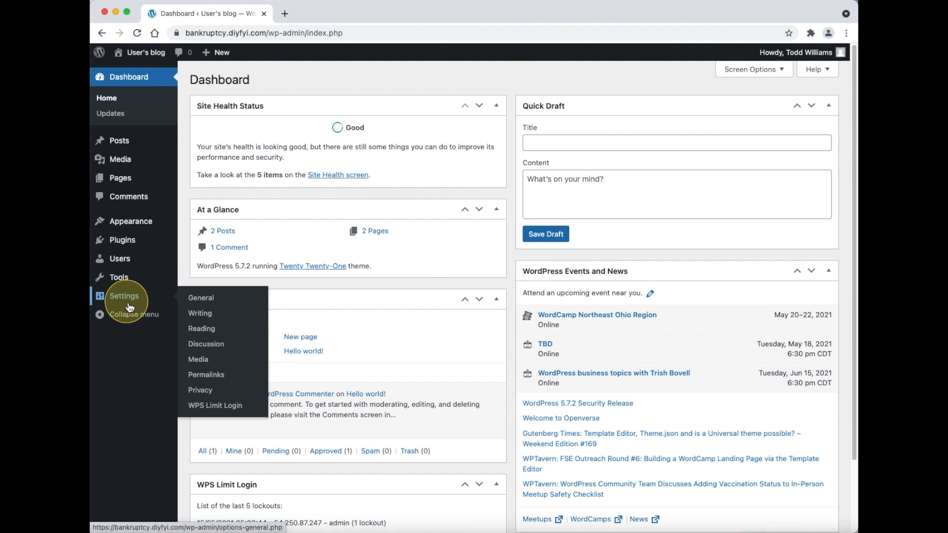
click(208, 374)
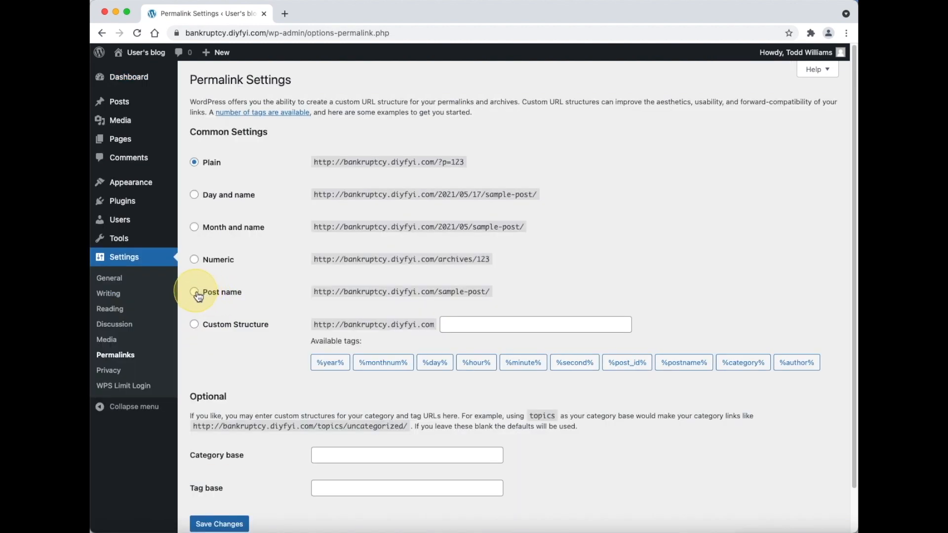
click(194, 292)
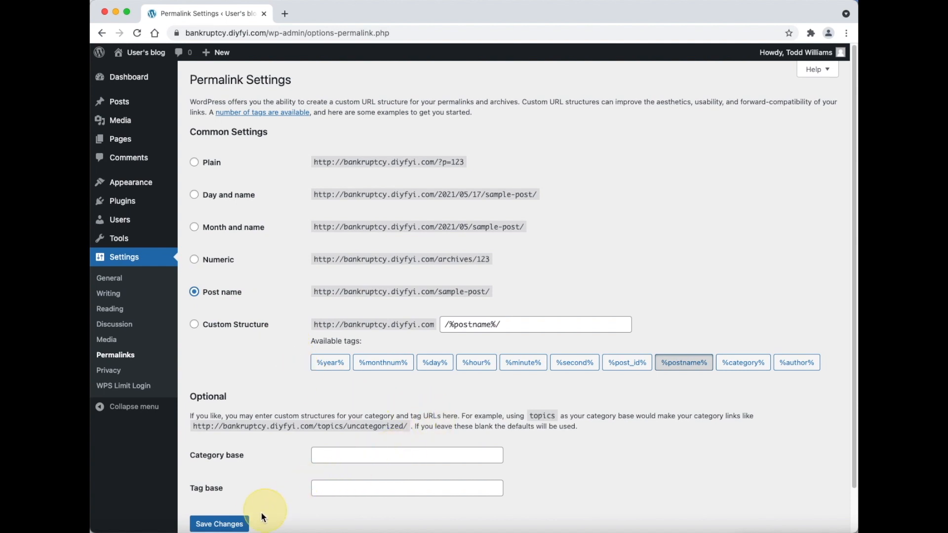
click(243, 525)
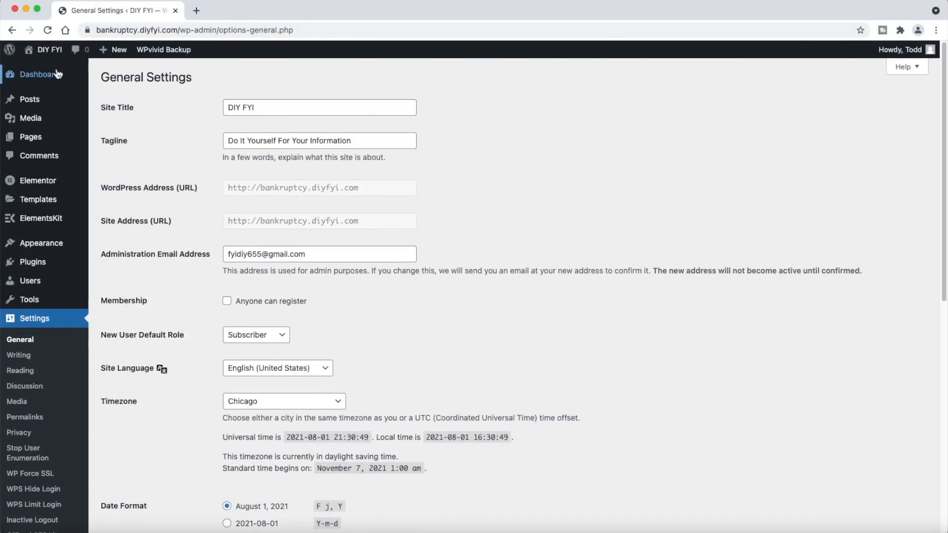
- Go to the dashboard home page and show the options for its screen elements
mouse_move(61, 75)
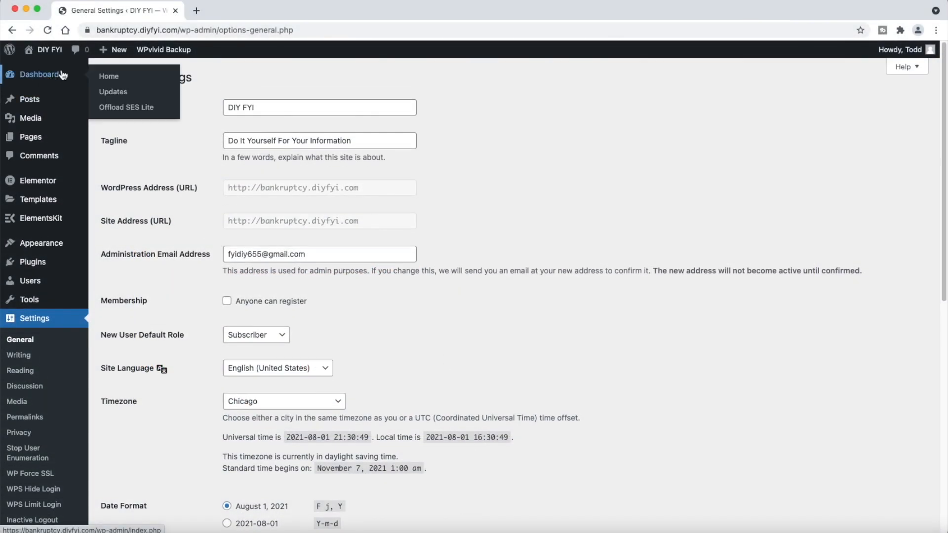
click(159, 79)
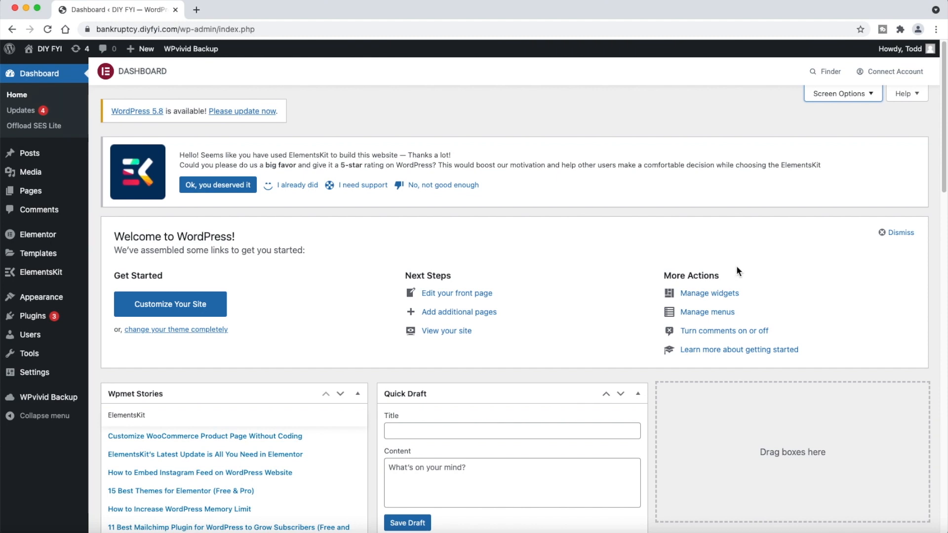
click(872, 96)
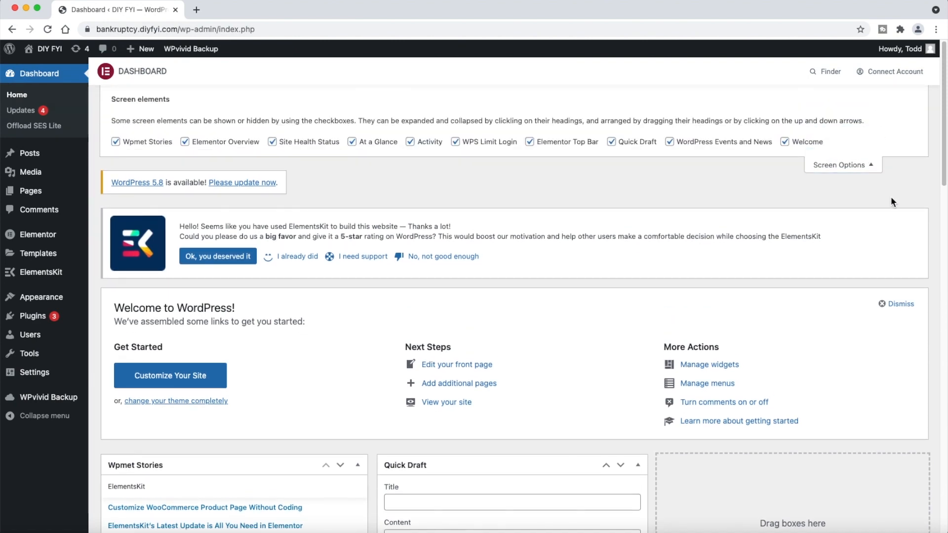
- Look through the dashboard widgets down to WPS Limit Login and open the Updates page
scroll(730, 332, down, 10)
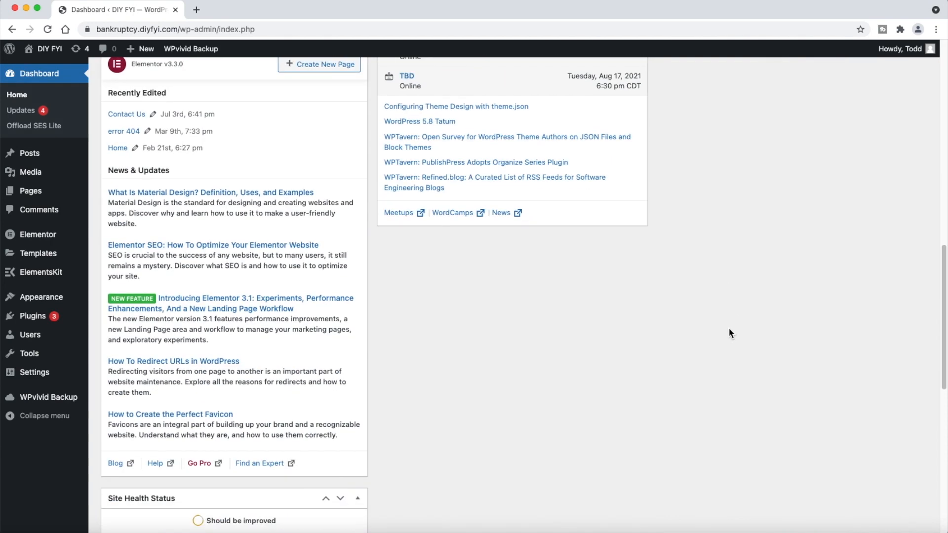
scroll(729, 330, down, 8)
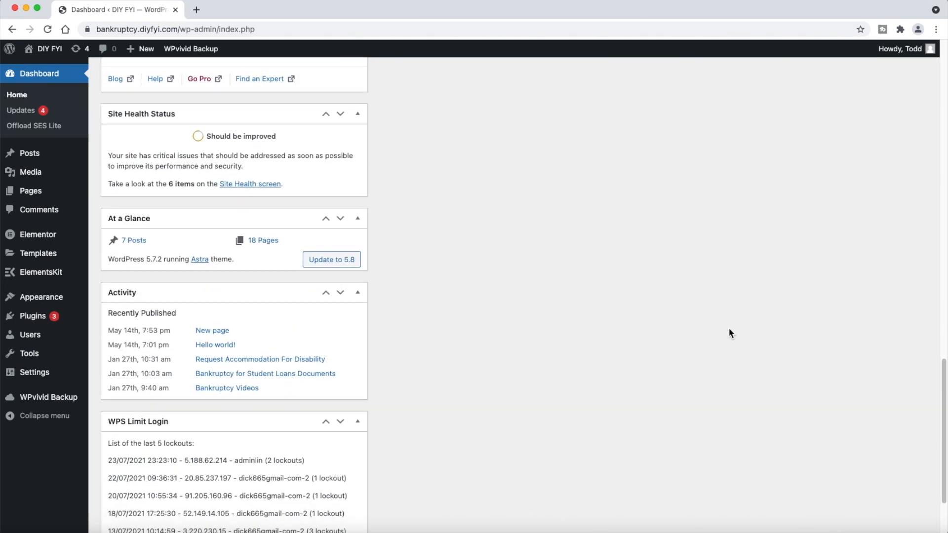
scroll(729, 330, down, 1)
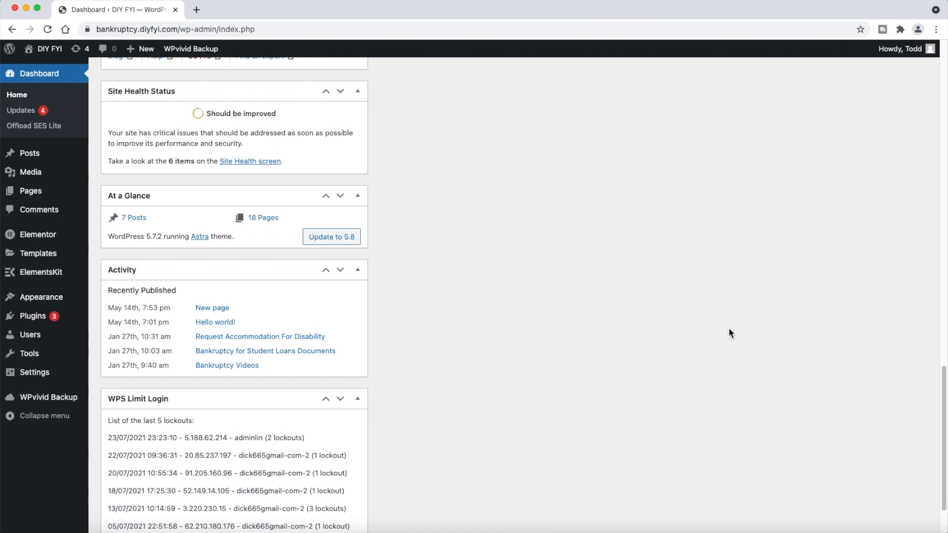
scroll(729, 330, down, 1)
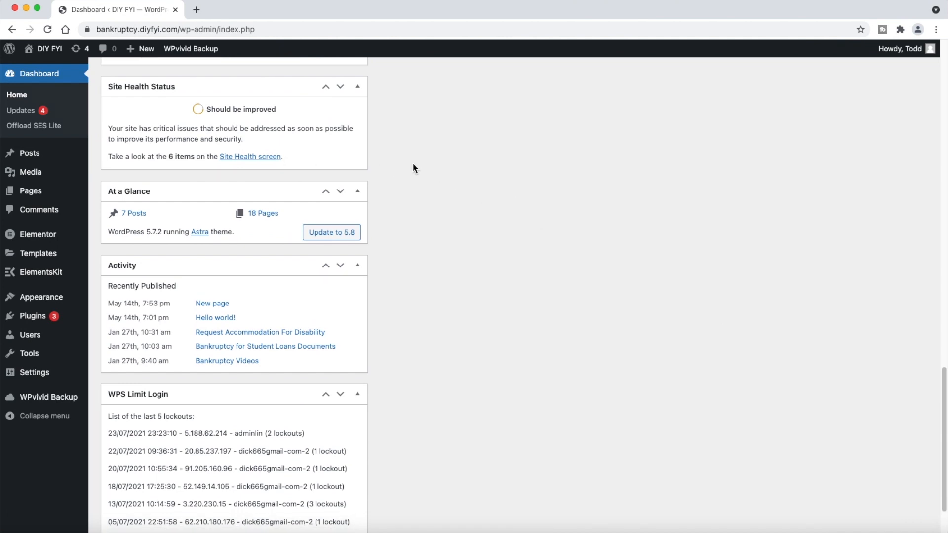
click(36, 115)
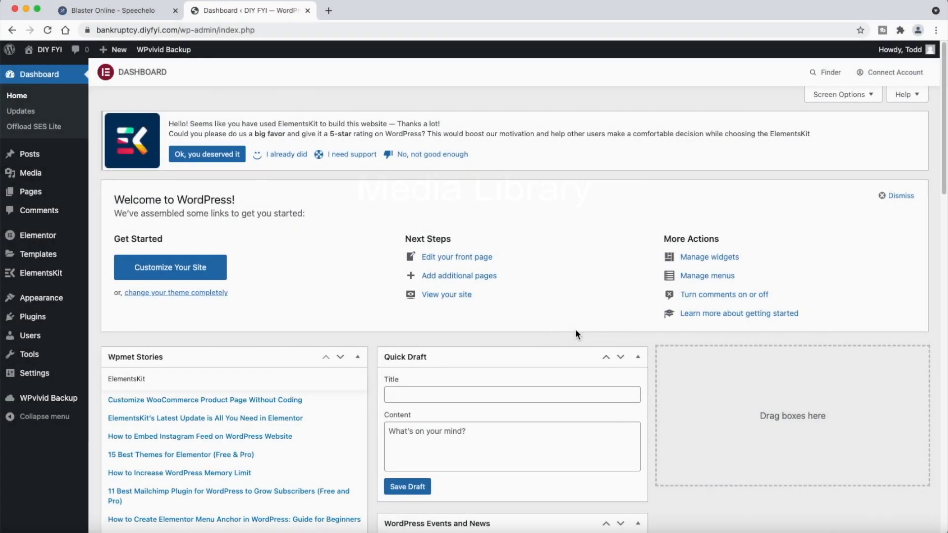
- Open the Media Library, look over its images and open a snowy landscape picture from the second row
mouse_move(63, 176)
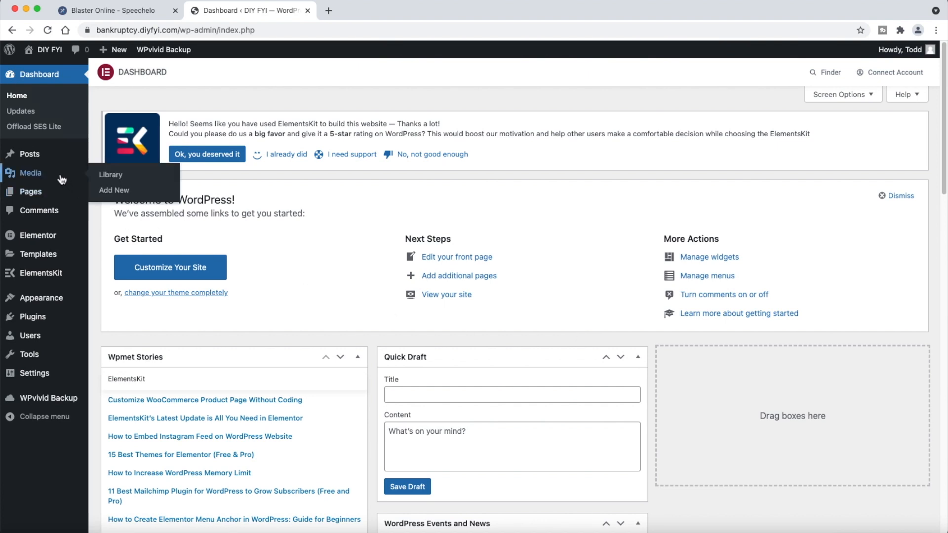
click(150, 177)
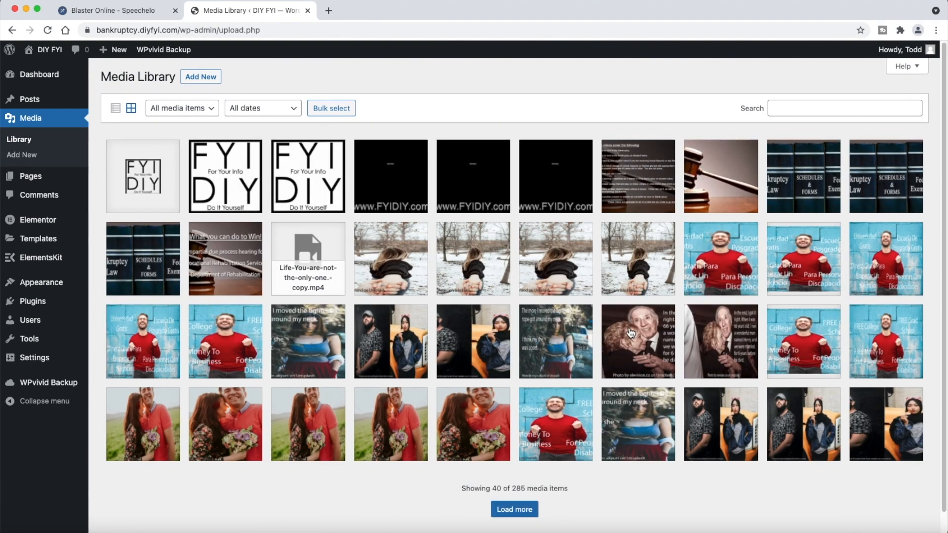
scroll(617, 340, down, 1)
scroll(632, 333, up, 1)
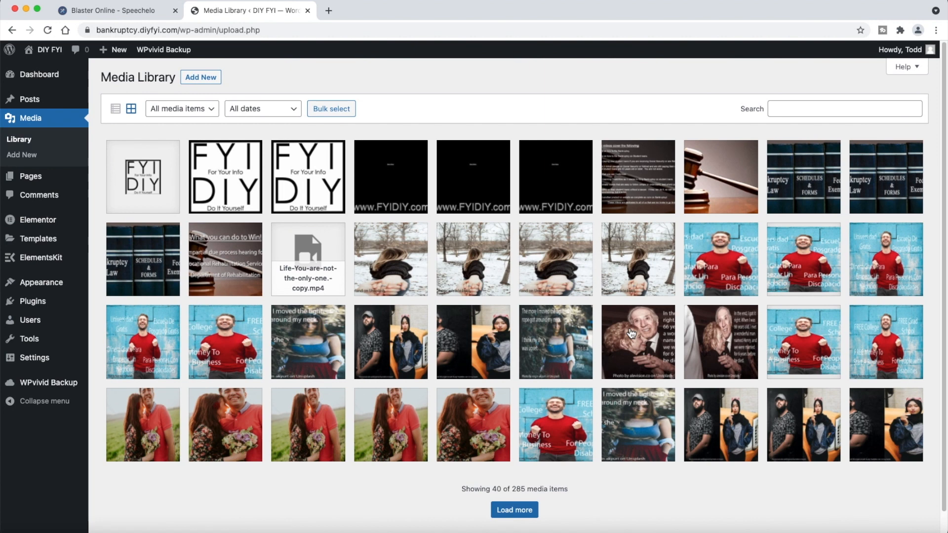
click(580, 260)
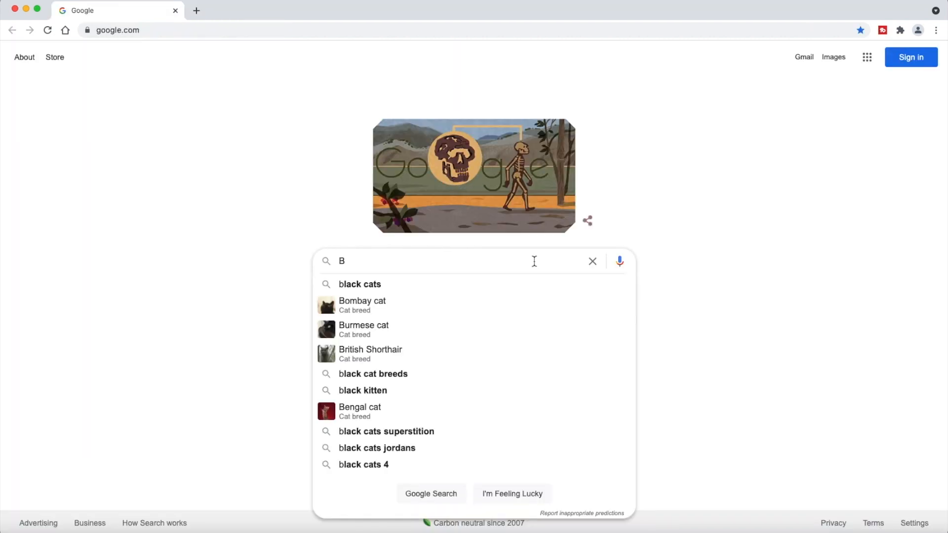
- Switch to Google, search for images of black cats and open the picture titled The Truth About Black Cats
click(500, 286)
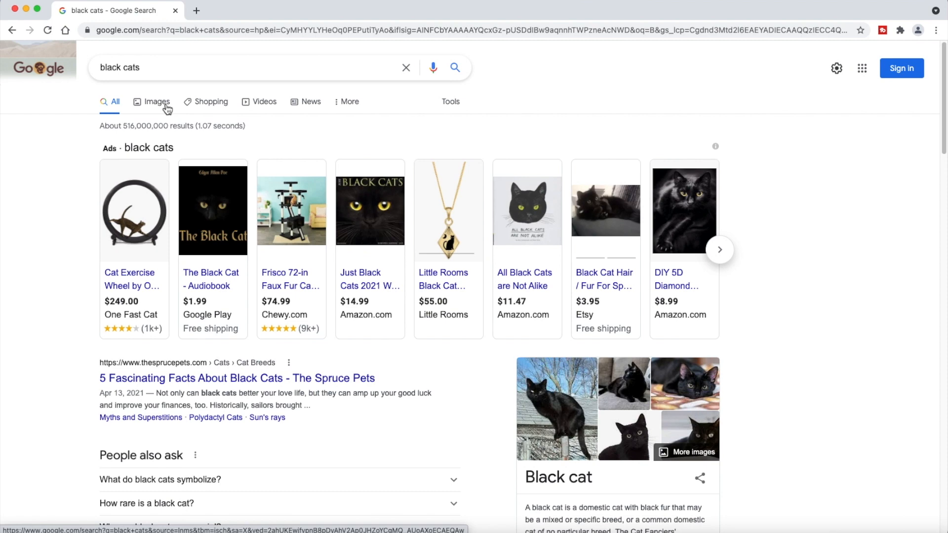
click(168, 108)
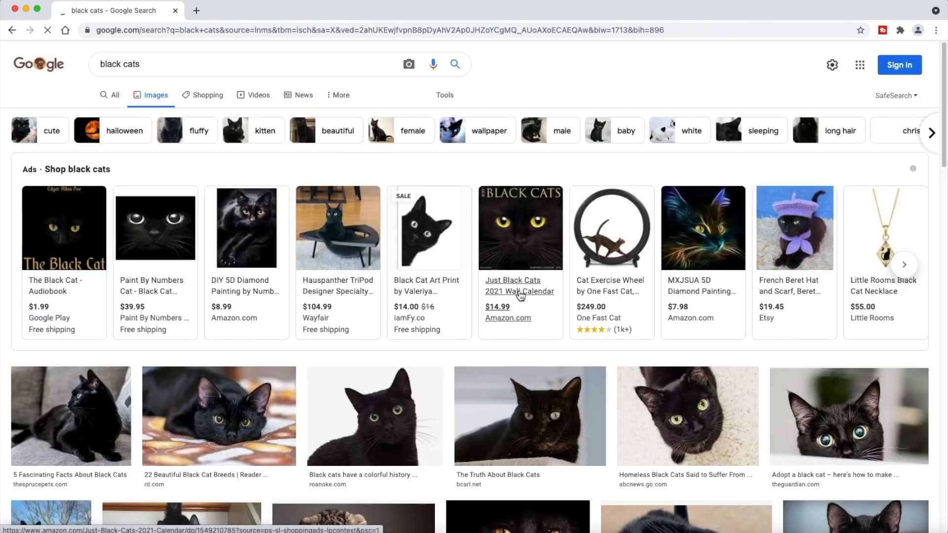
click(528, 417)
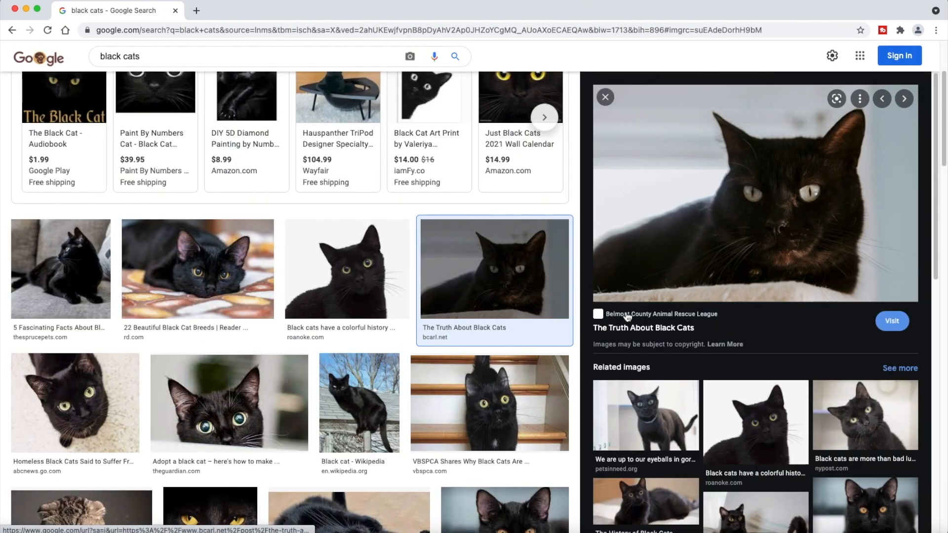
click(738, 259)
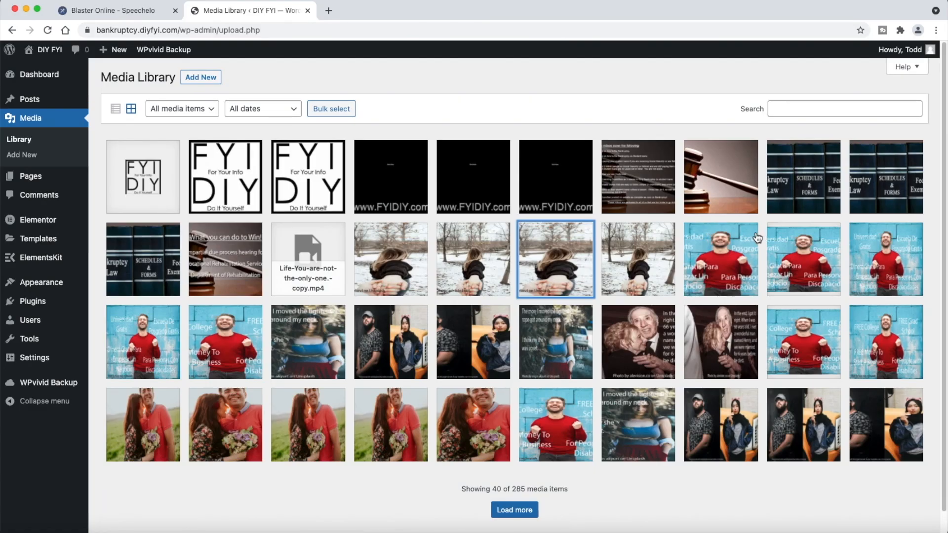
- Upload all seven files in Downloads, xz1.mp3 through xz17.mp3, to the Media Library
click(219, 79)
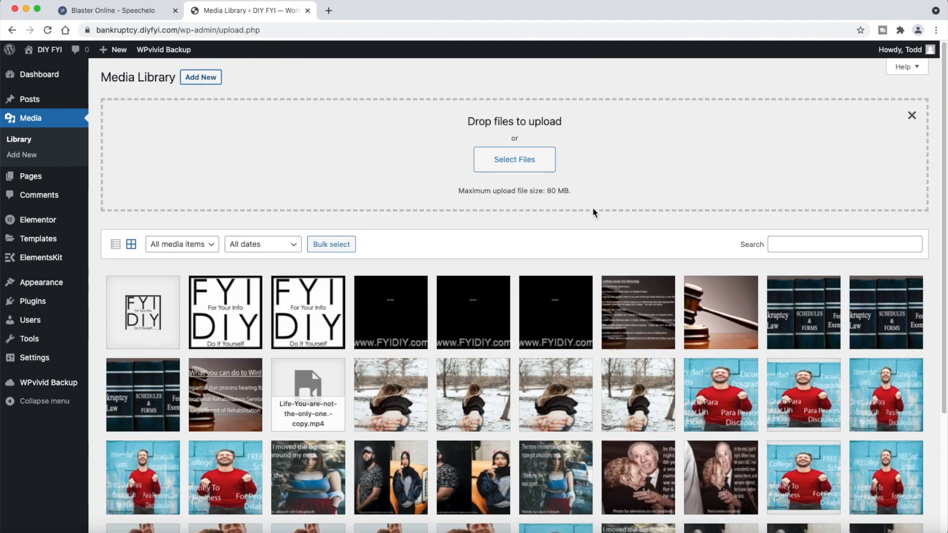
click(547, 166)
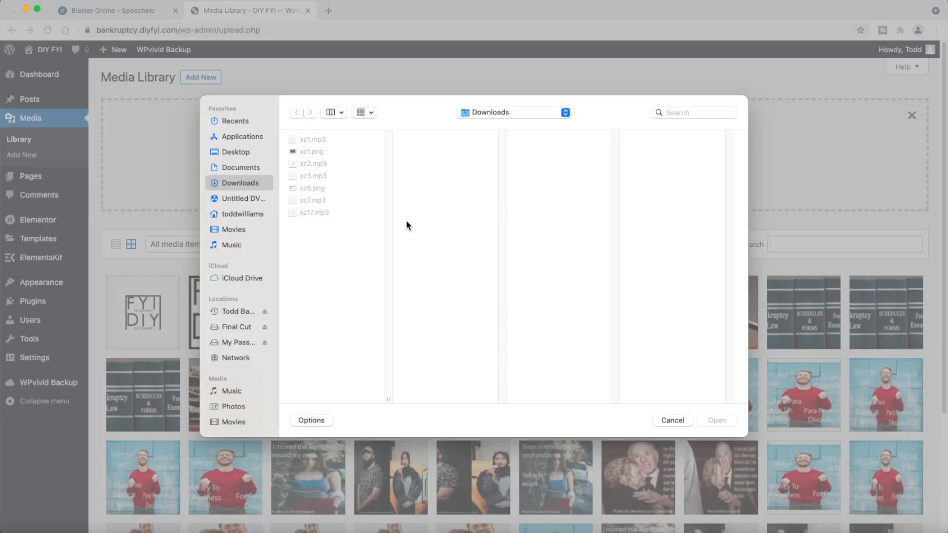
click(334, 215)
shift+click(339, 138)
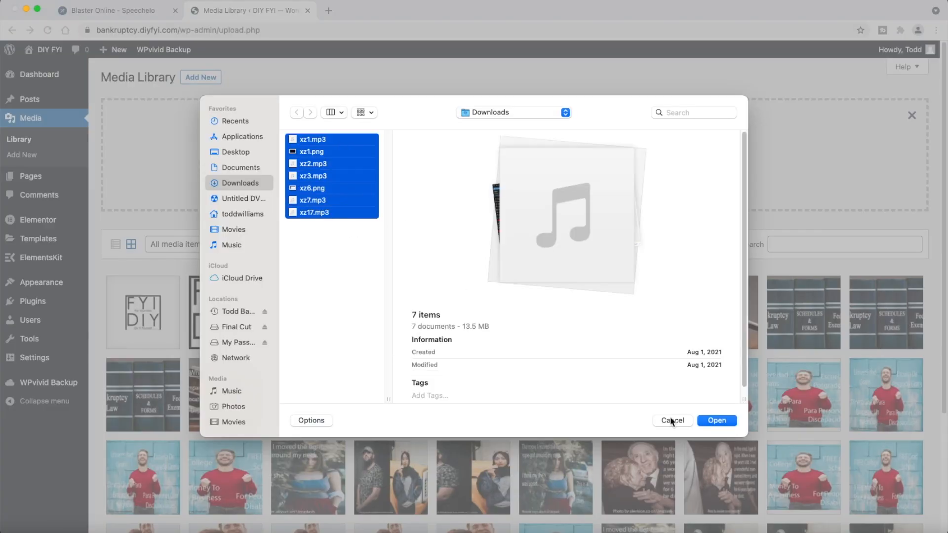
click(716, 421)
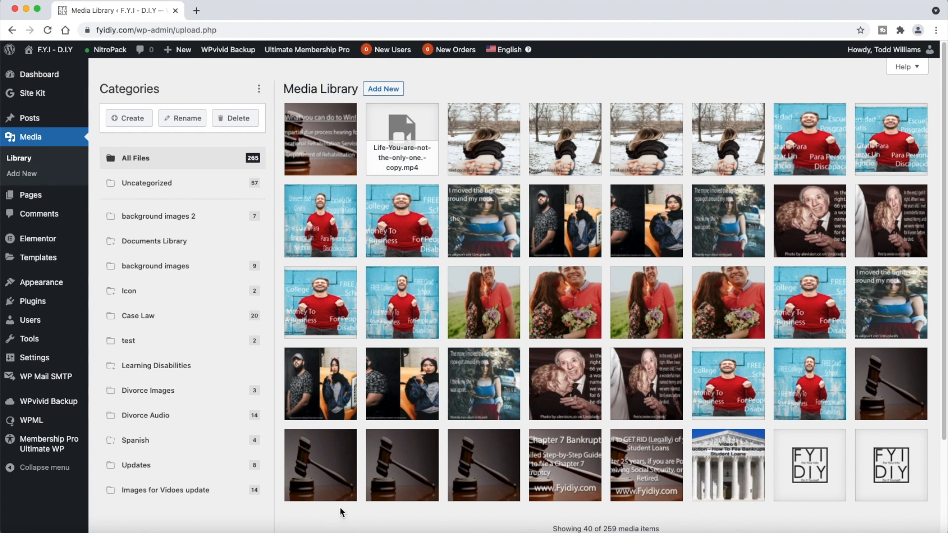
- Show the media files in the category background images 2 on the fyidiy.com site
click(191, 220)
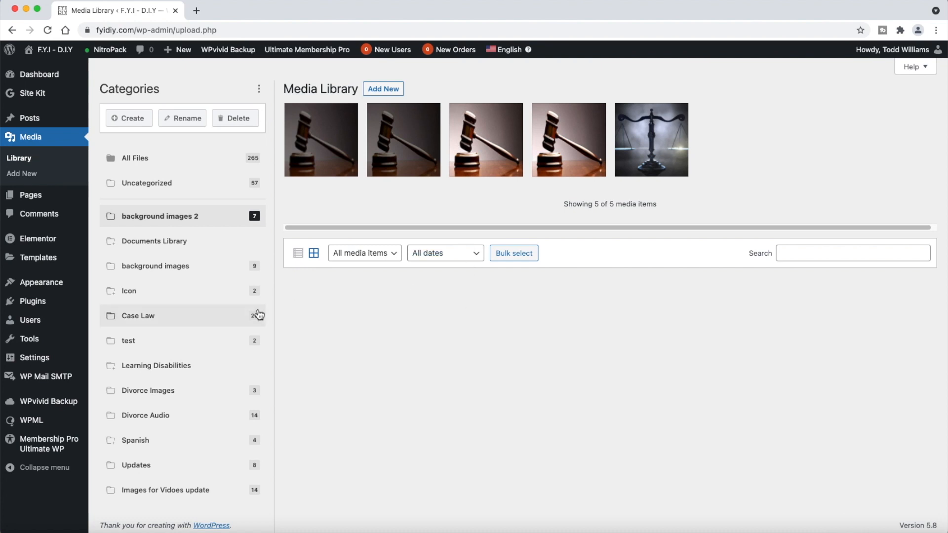
- Show the media files in the Case Law category
click(213, 319)
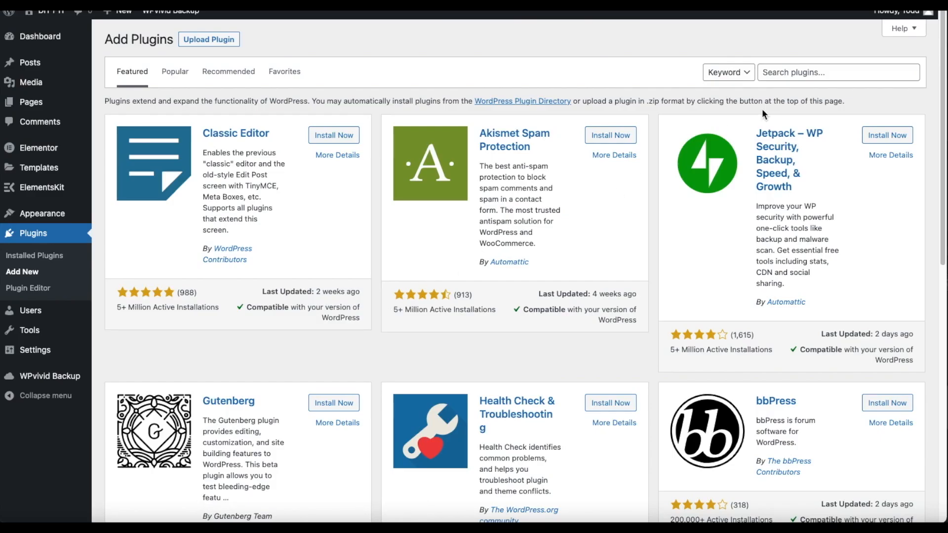
- Search the plugin directory for media library plugins and look through the folder and category organizers offered
click(808, 74)
right_click(810, 76)
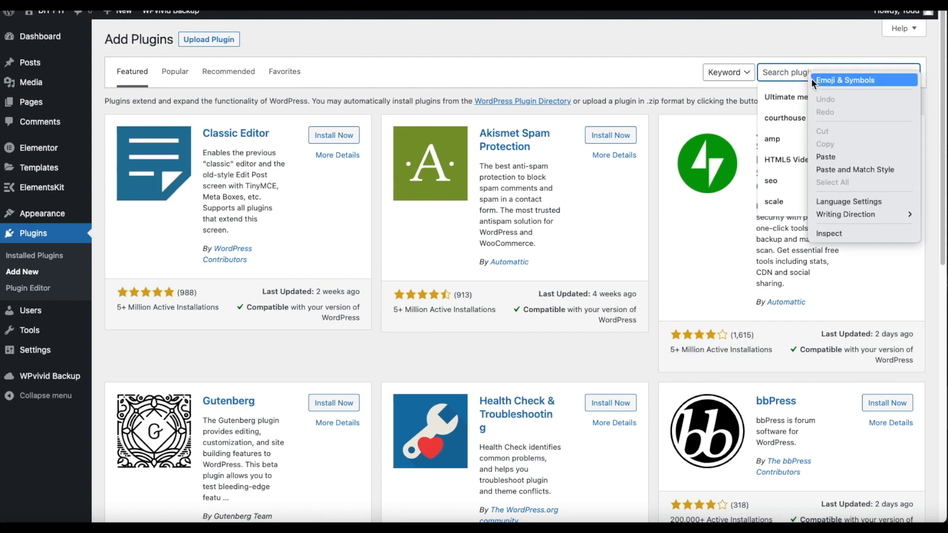
click(833, 157)
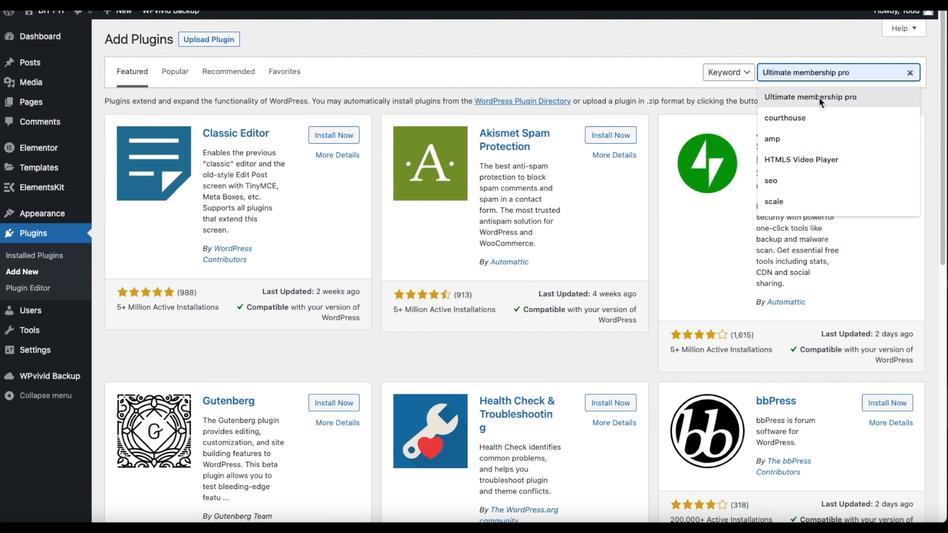
scroll(923, 323, down, 5)
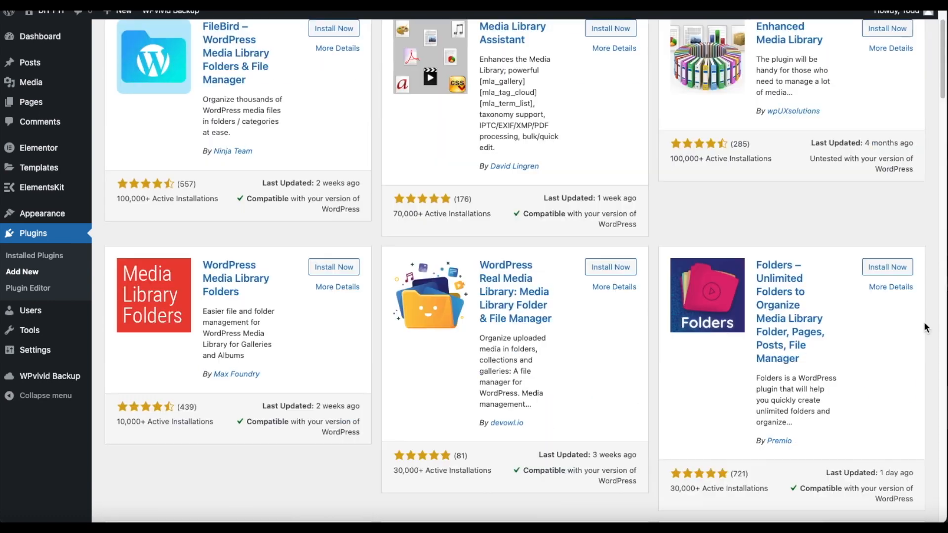
scroll(924, 321, down, 7)
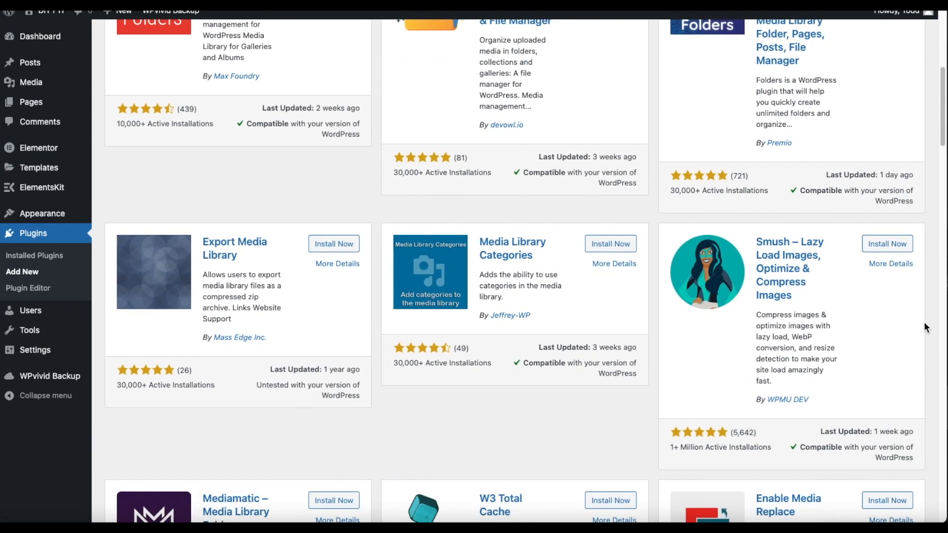
scroll(924, 321, down, 15)
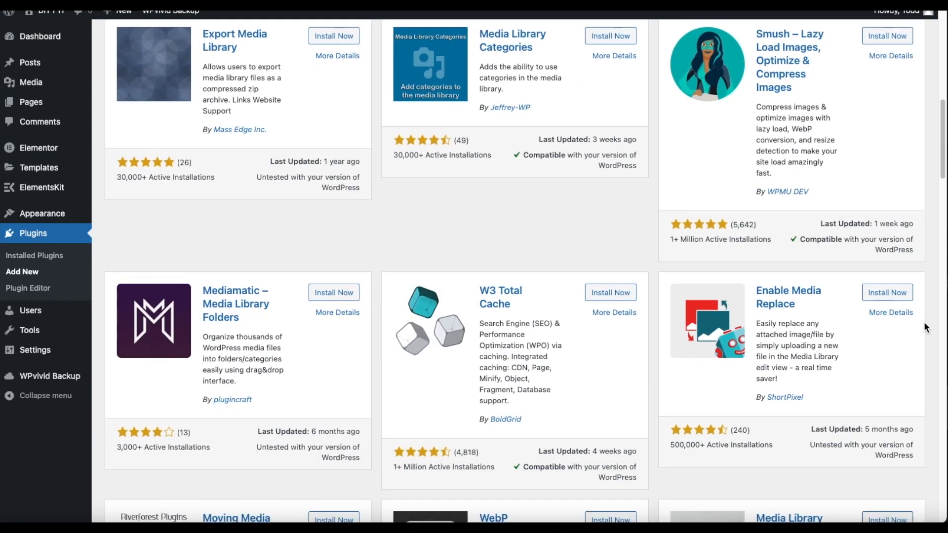
scroll(894, 330, down, 5)
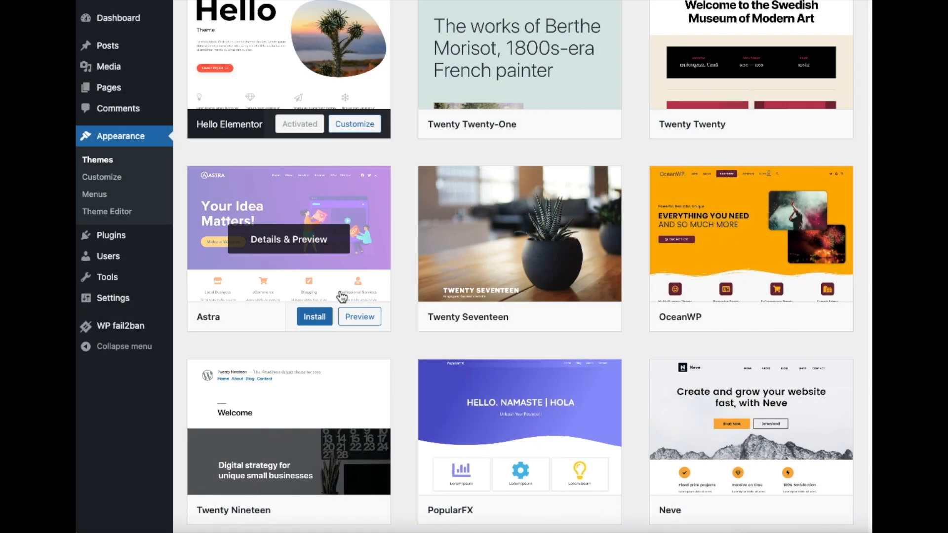
- Install and activate the Astra theme, and enable auto-updates for it in its theme details
click(323, 318)
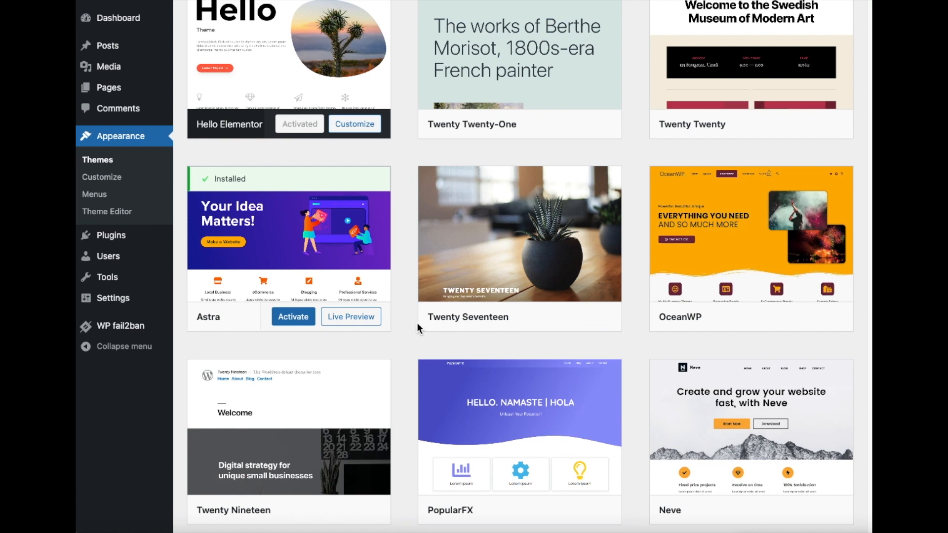
click(289, 317)
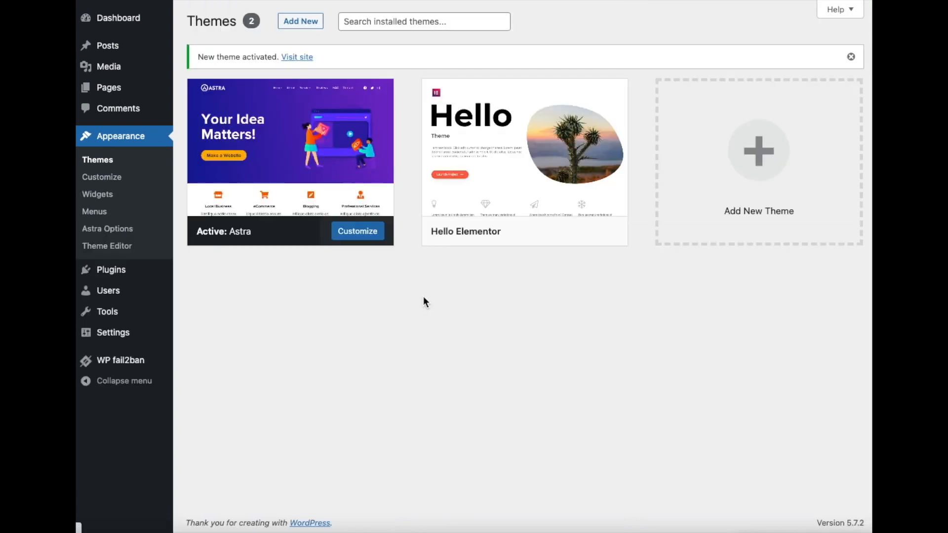
click(372, 205)
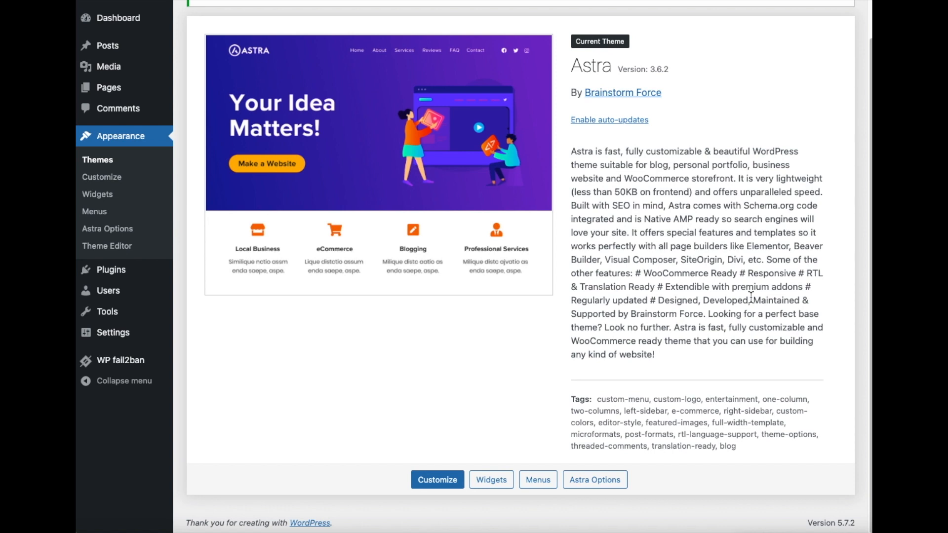
click(601, 120)
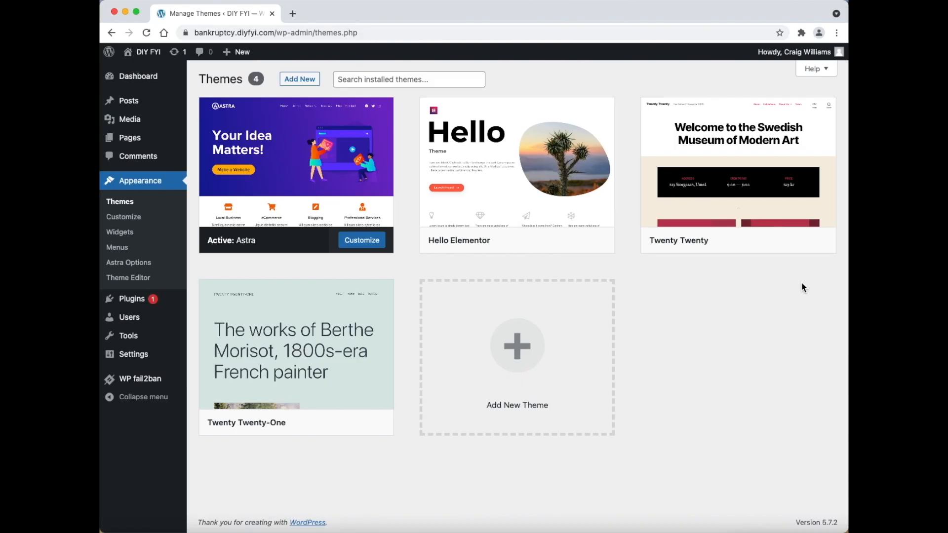
- Delete the installed Twenty Twenty theme and open the details of the Twenty Twenty-One theme
click(728, 198)
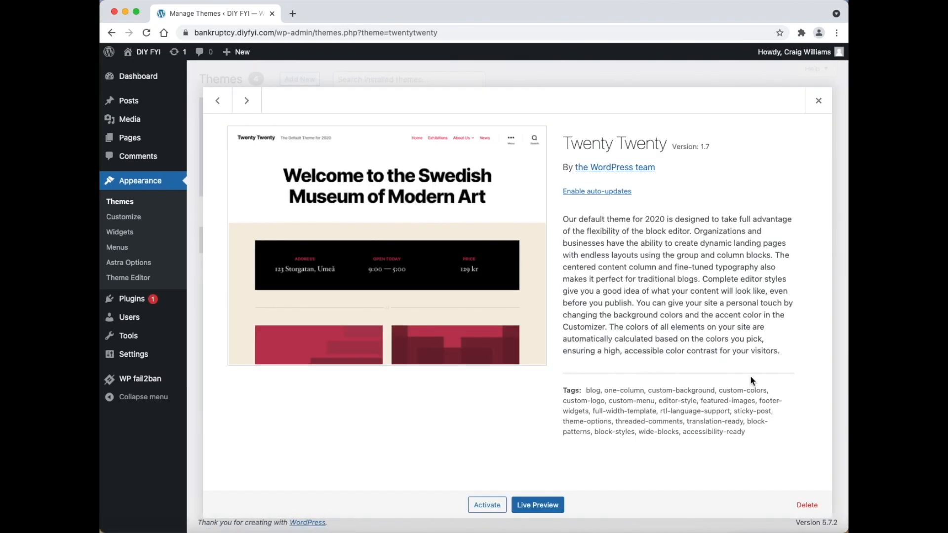
click(822, 514)
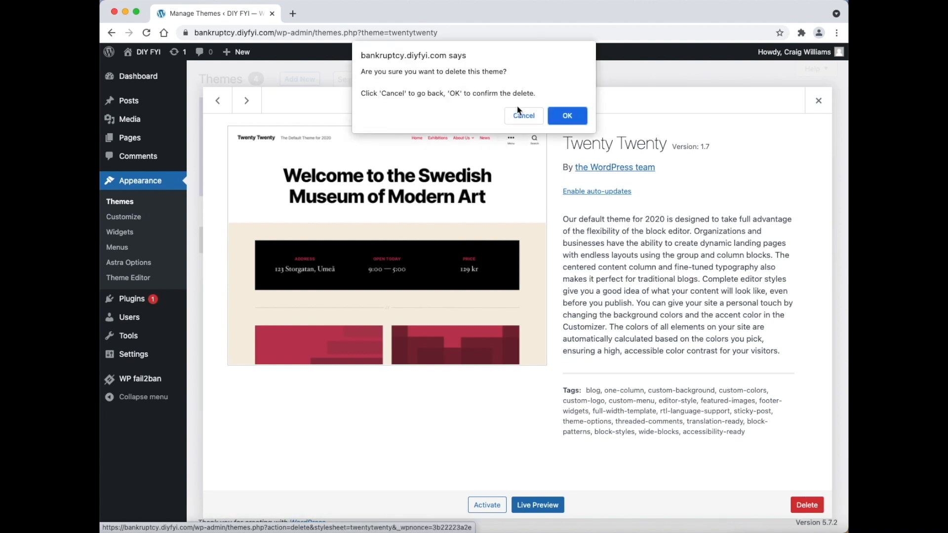
click(563, 117)
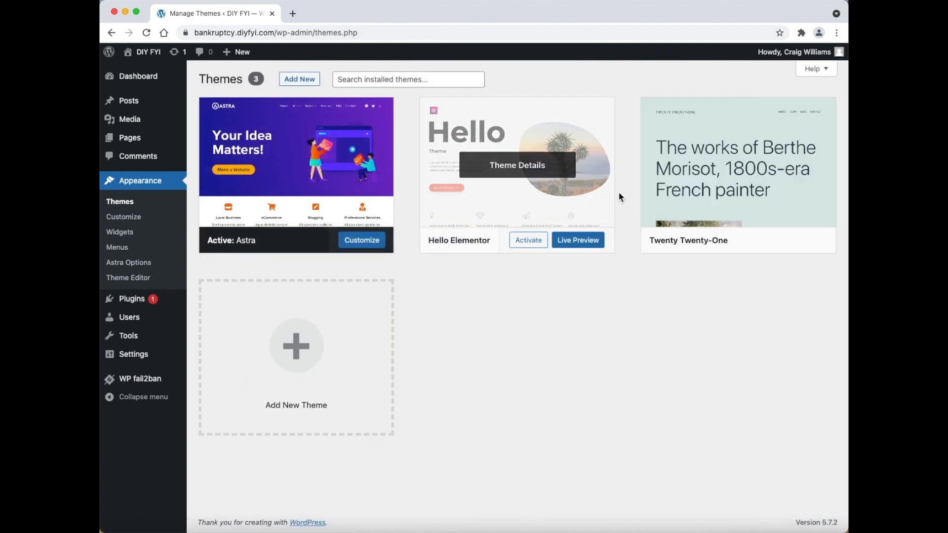
click(688, 207)
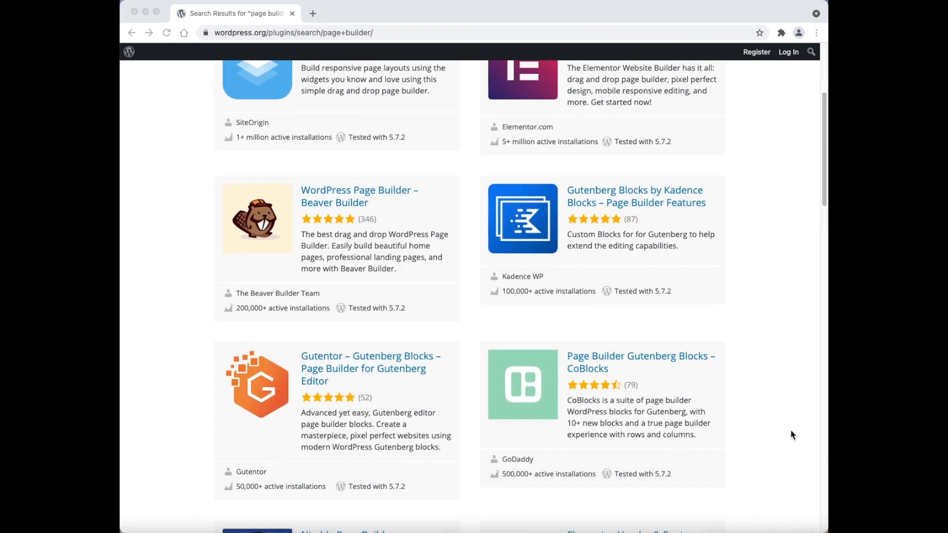
- On wordpress.org, look through the page builder plugin search results to the end of page 1 and continue on page 2
scroll(790, 434, down, 4)
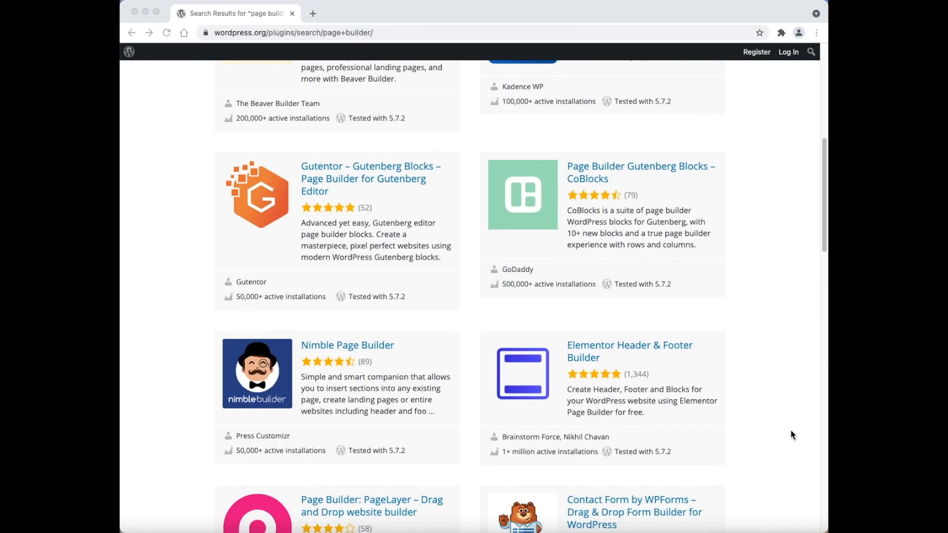
scroll(791, 434, down, 3)
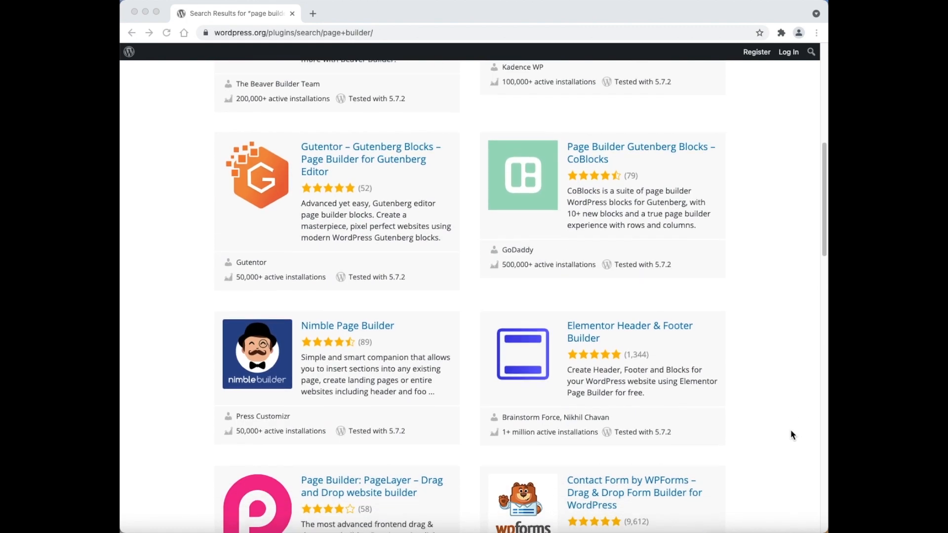
scroll(791, 435, down, 3)
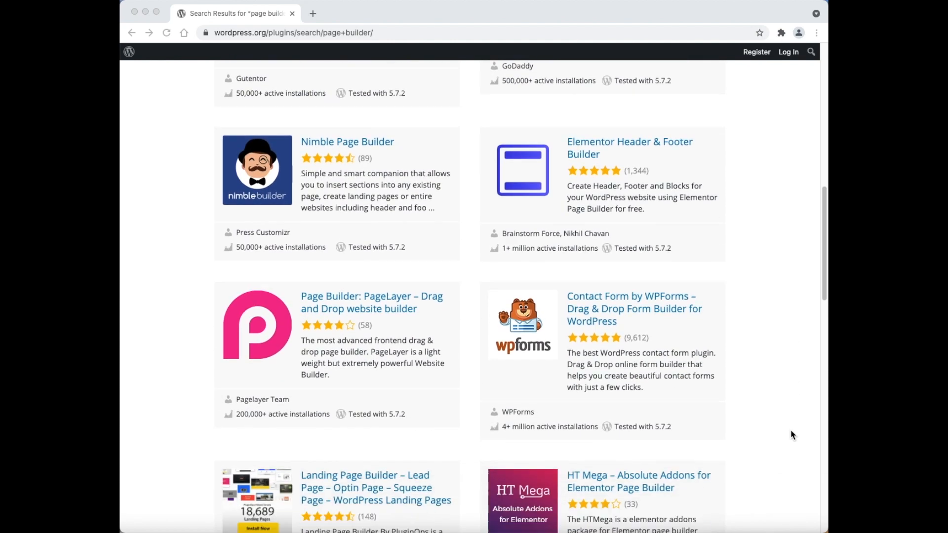
scroll(791, 434, down, 1)
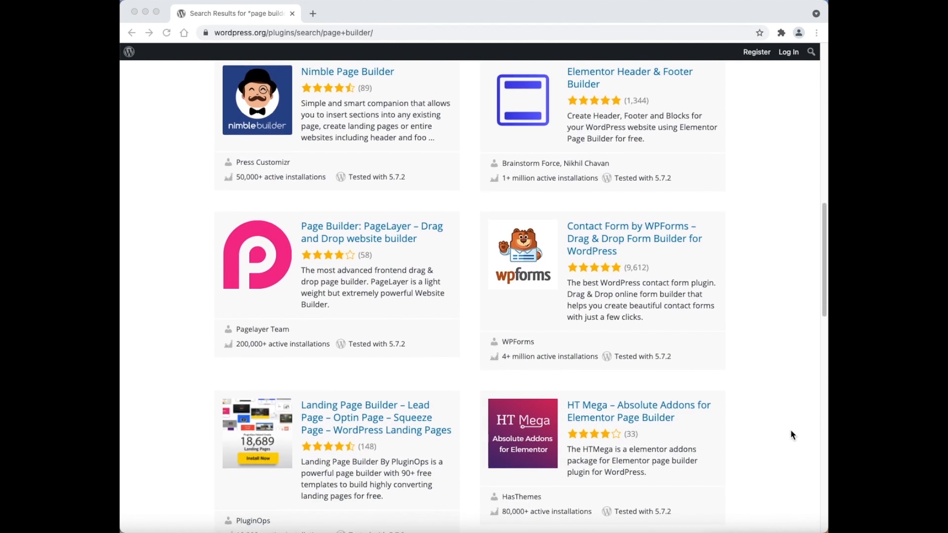
scroll(791, 434, down, 2)
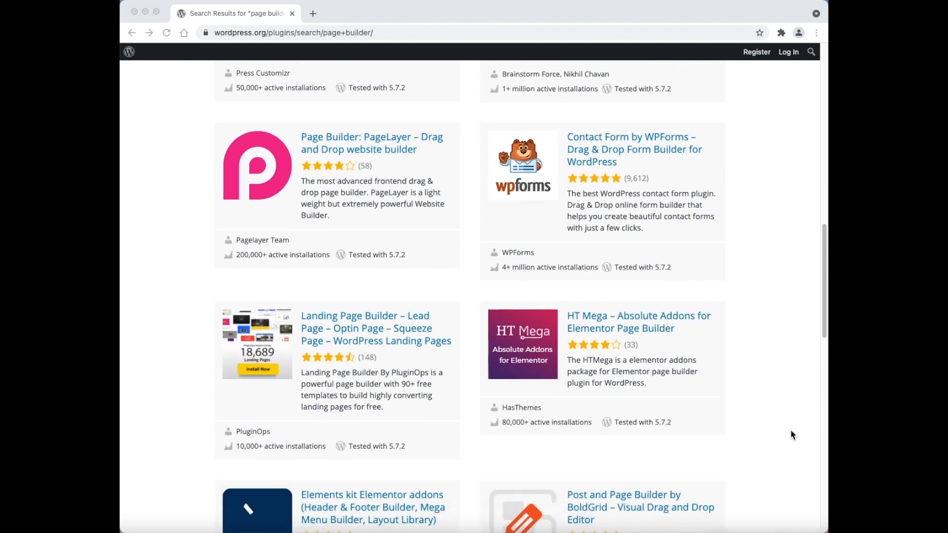
scroll(790, 434, down, 3)
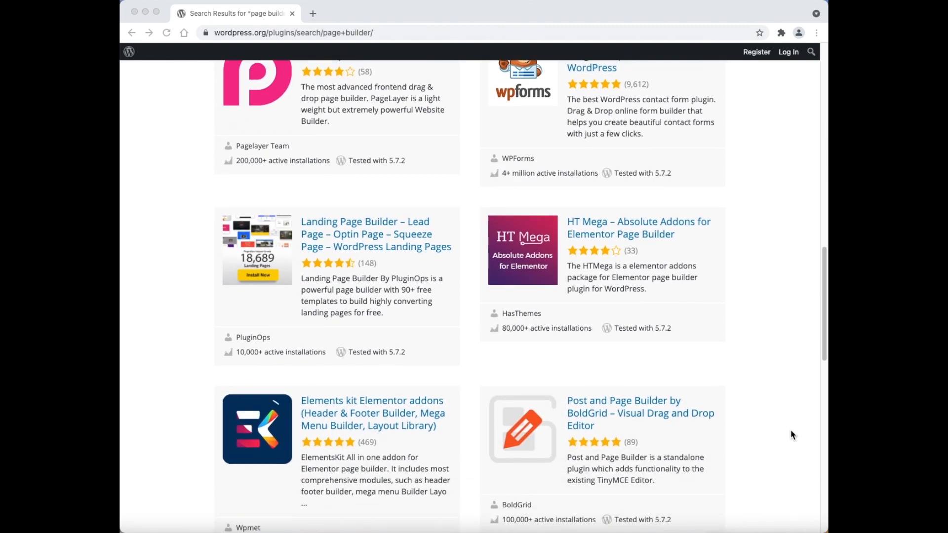
scroll(790, 435, down, 5)
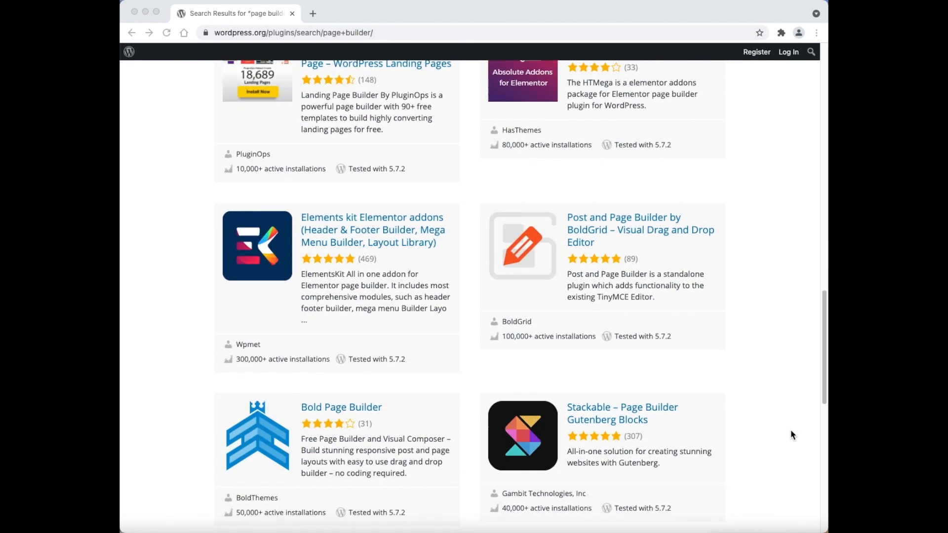
scroll(791, 434, down, 5)
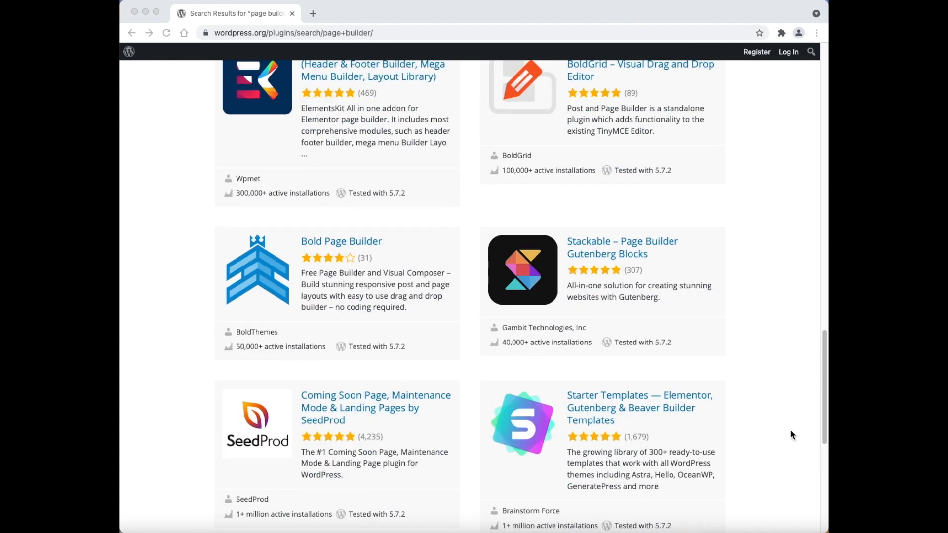
scroll(791, 435, down, 2)
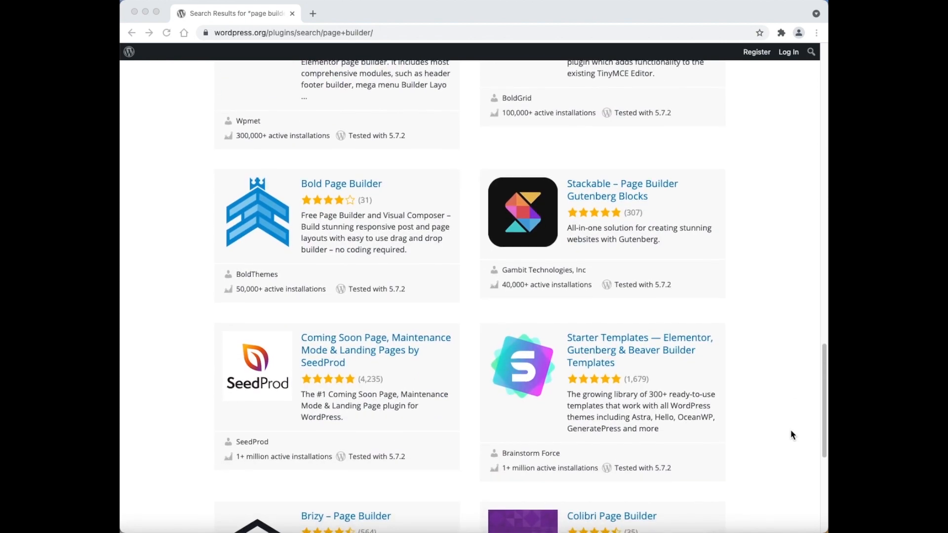
scroll(791, 435, down, 2)
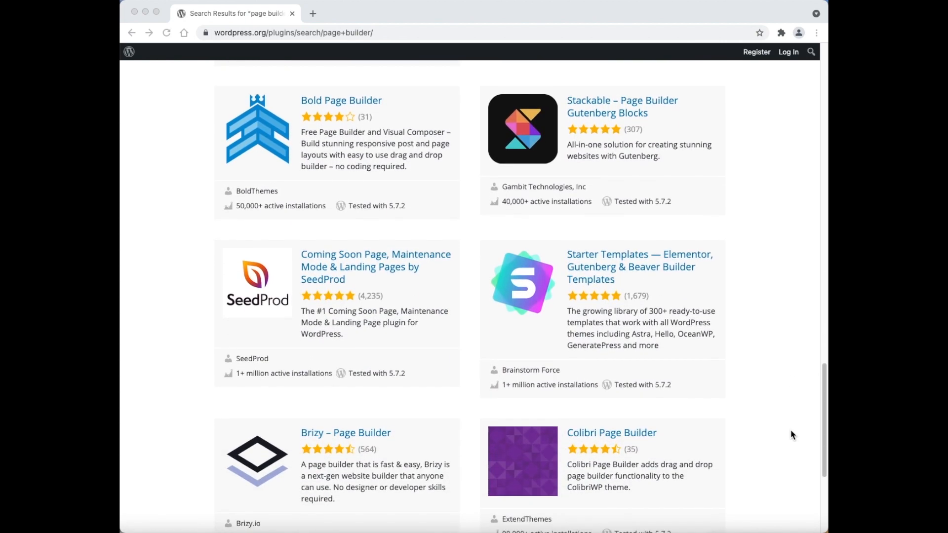
scroll(791, 434, down, 3)
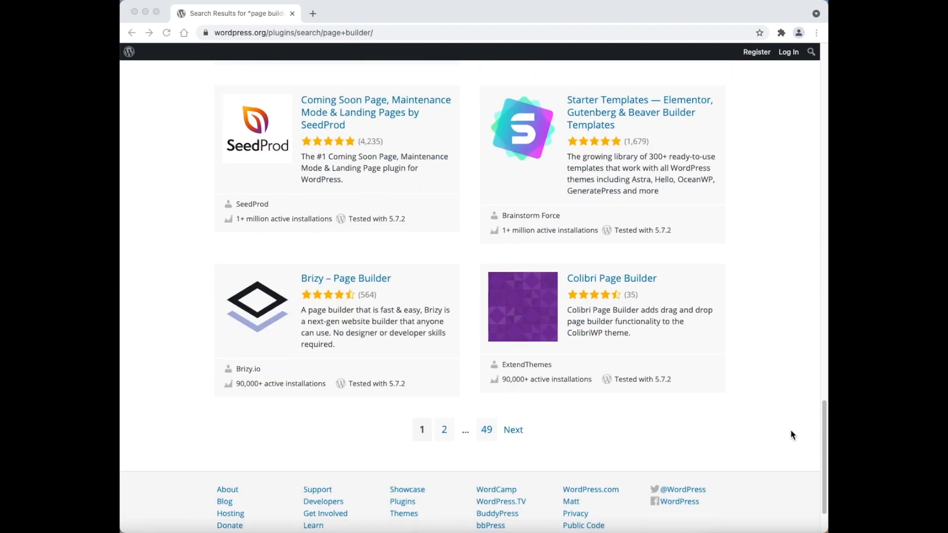
scroll(791, 434, down, 1)
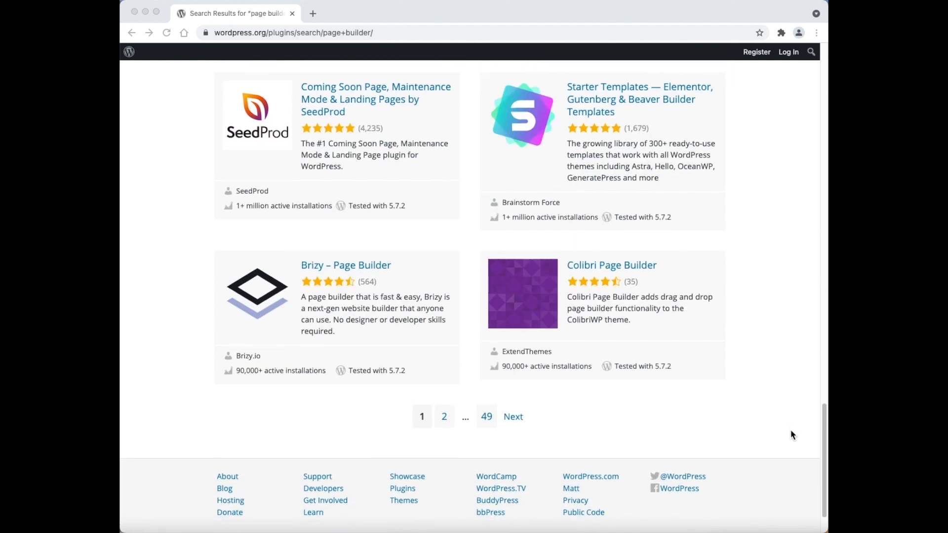
click(520, 415)
click(518, 416)
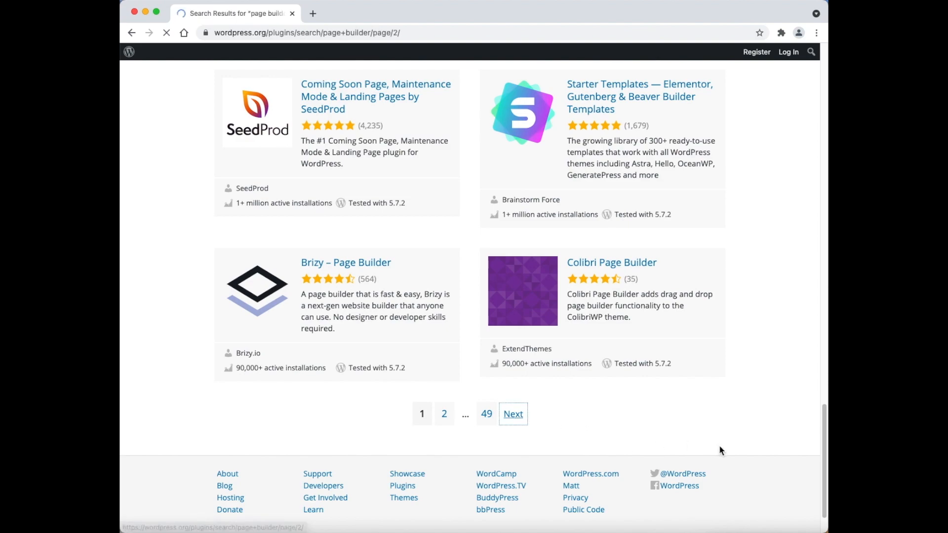
scroll(770, 433, down, 5)
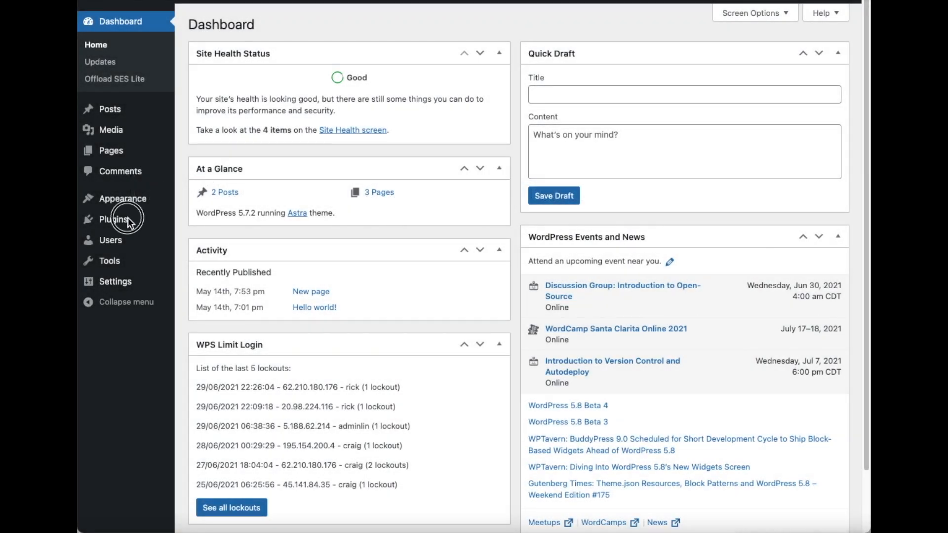
- Search for Elementor among the plugins to add, and install and activate Elementor Website Builder
mouse_move(126, 220)
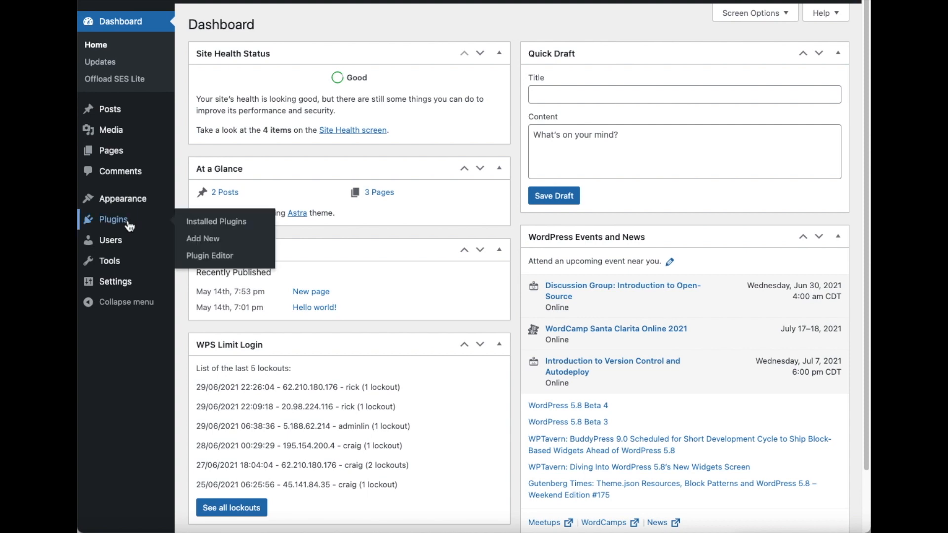
click(251, 241)
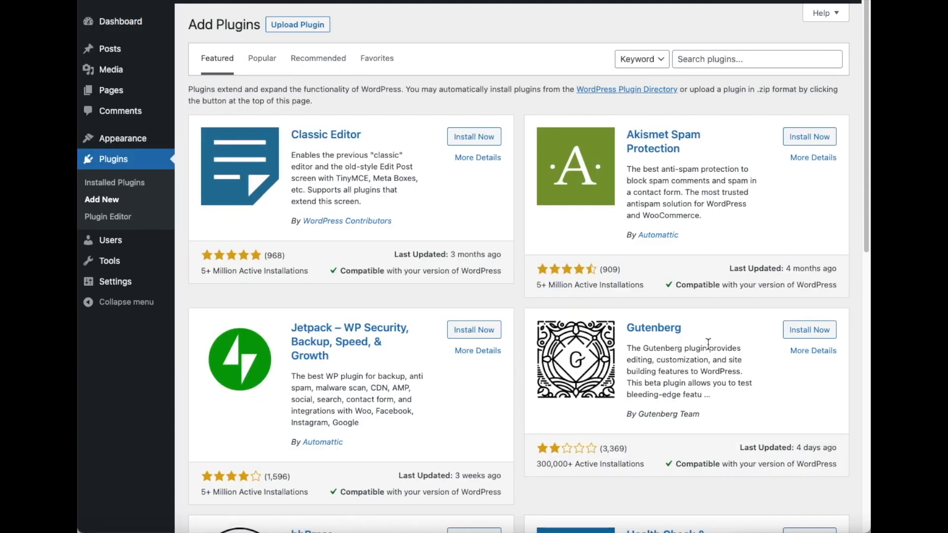
click(682, 57)
right_click(682, 55)
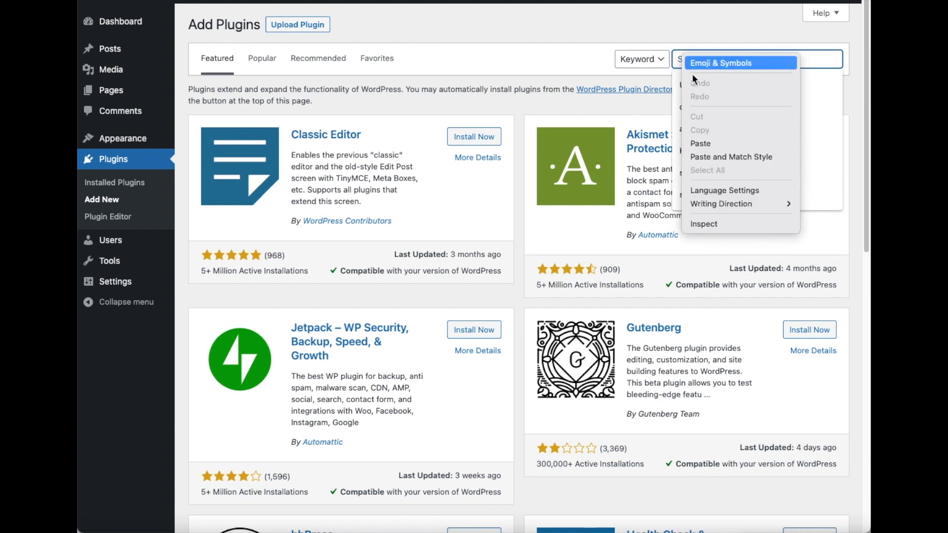
click(721, 144)
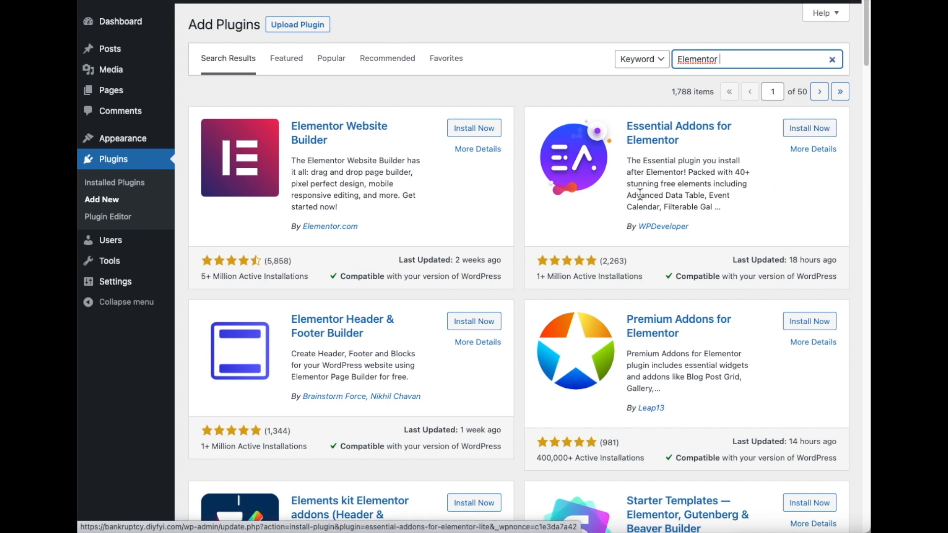
click(475, 130)
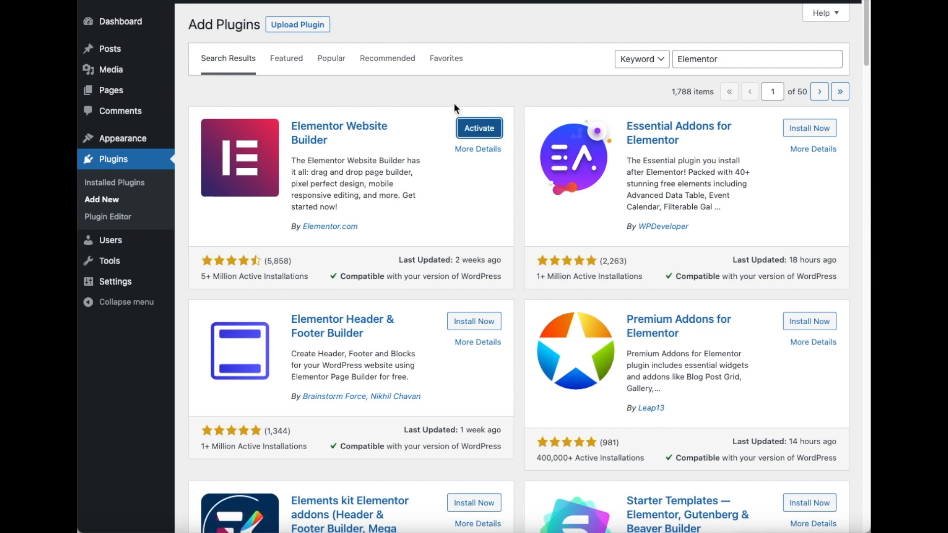
click(479, 128)
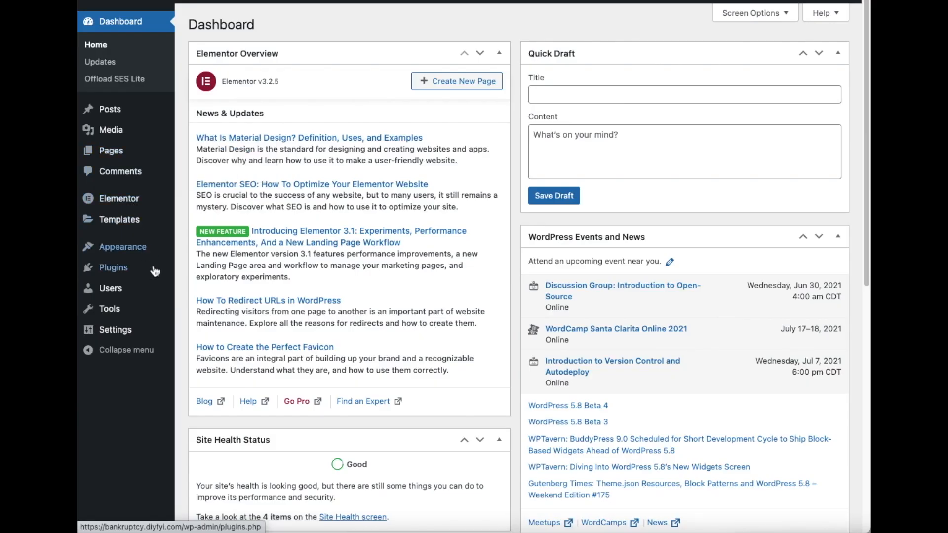
- Open the installed plugins list, select every plugin and enable auto-updates for all of them with a bulk action
mouse_move(155, 271)
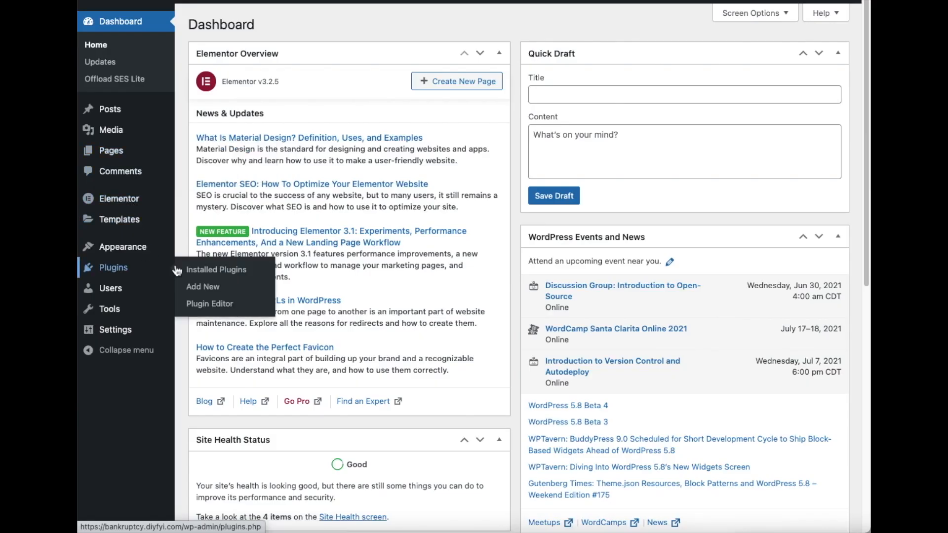
click(207, 272)
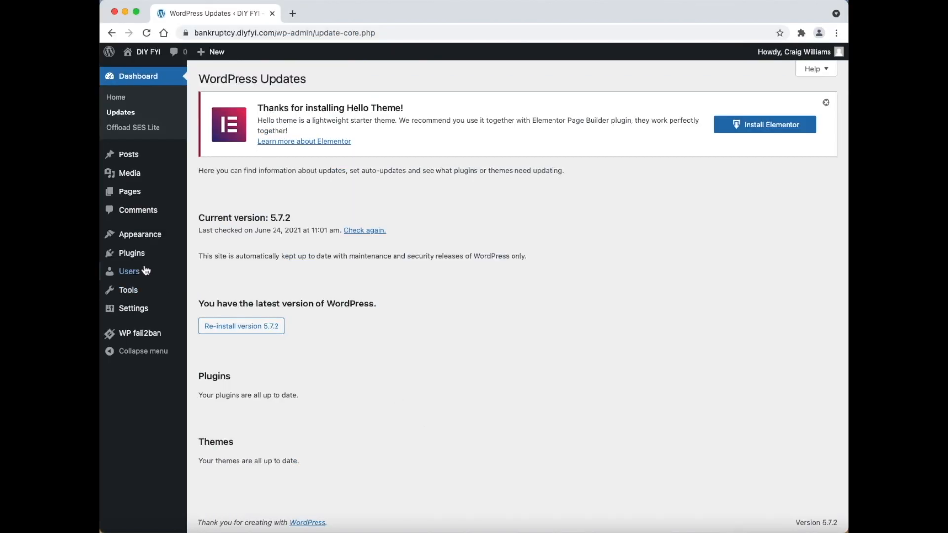
mouse_move(142, 264)
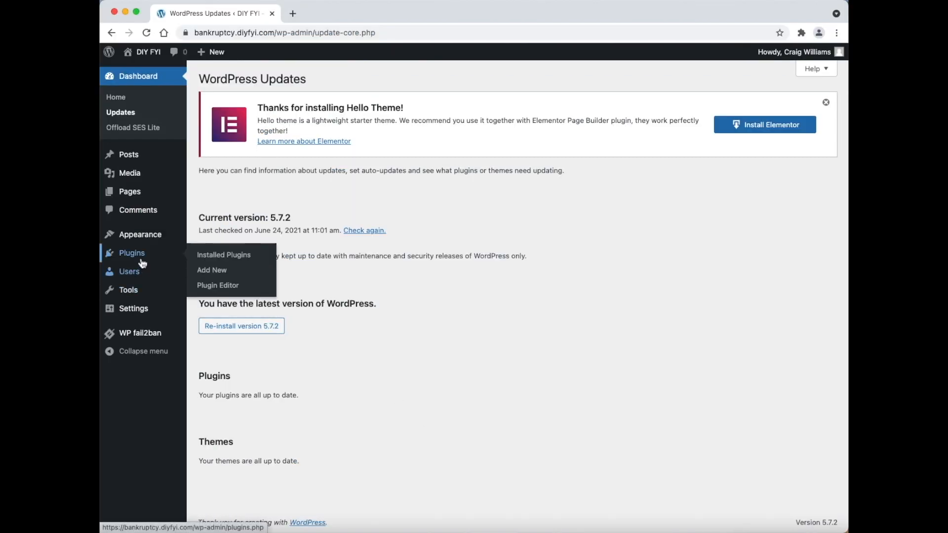
click(235, 262)
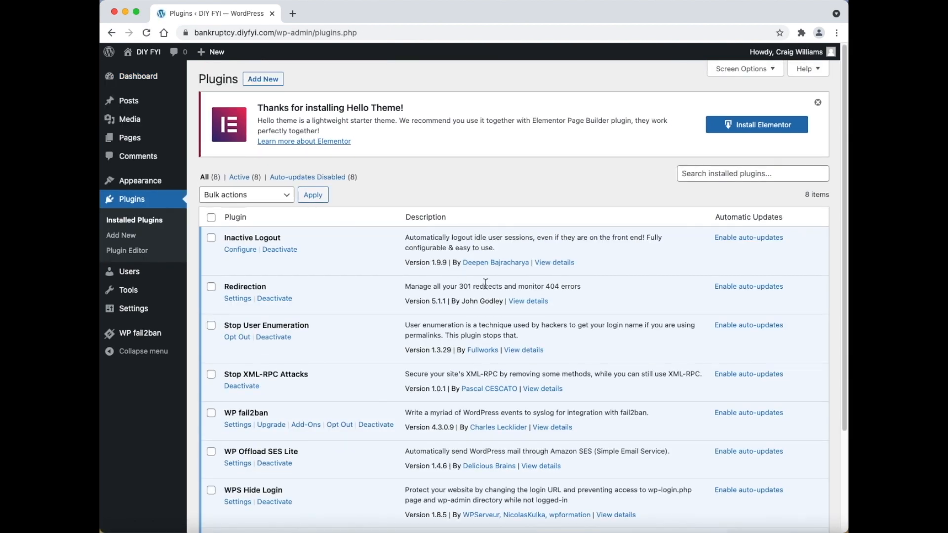
click(211, 219)
click(286, 200)
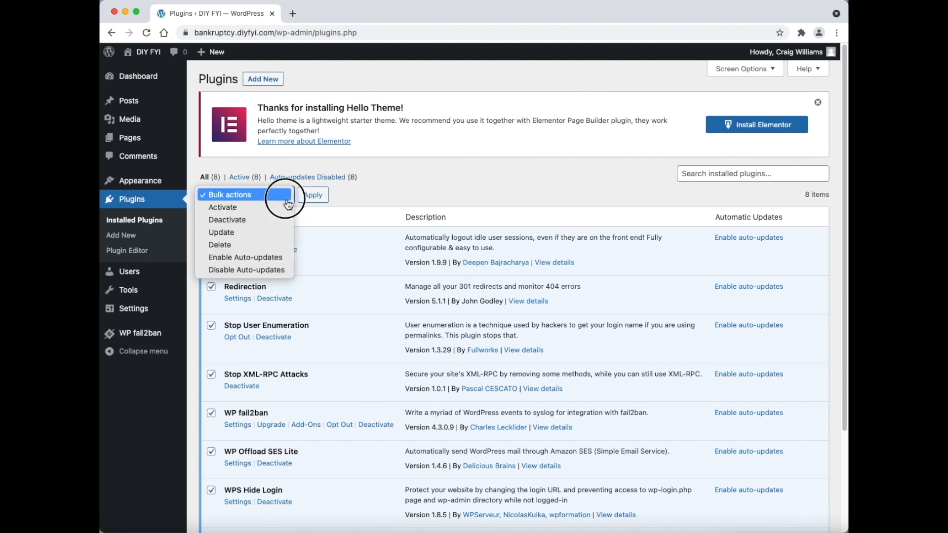
click(283, 261)
click(324, 200)
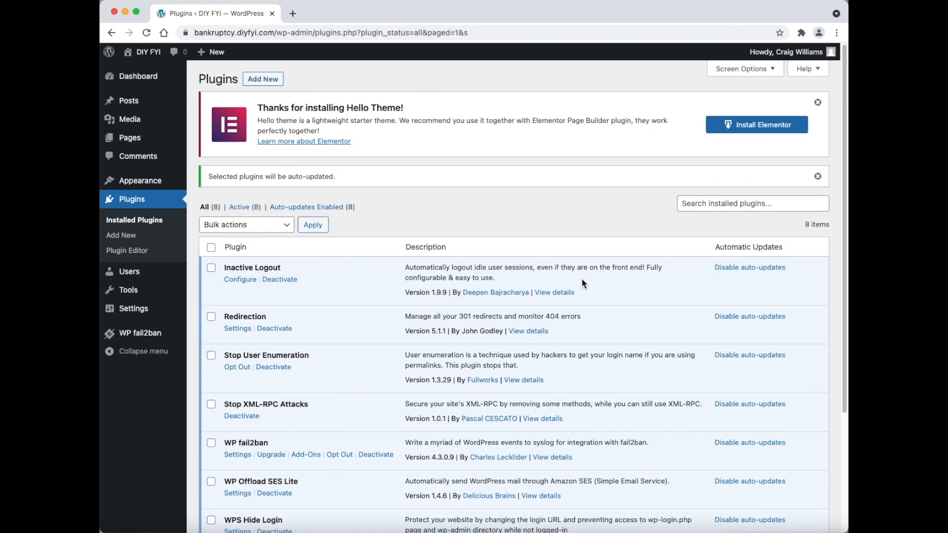
scroll(636, 307, down, 3)
scroll(639, 311, down, 1)
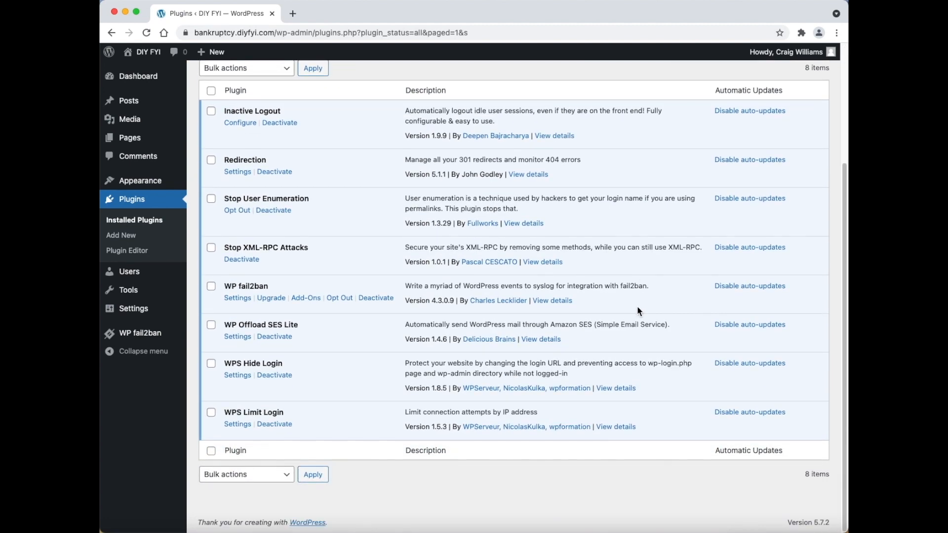
scroll(639, 311, up, 4)
- Find the WP Mail SMTP plugin in the installed plugins list and update it to version 2.9.0
scroll(639, 311, down, 2)
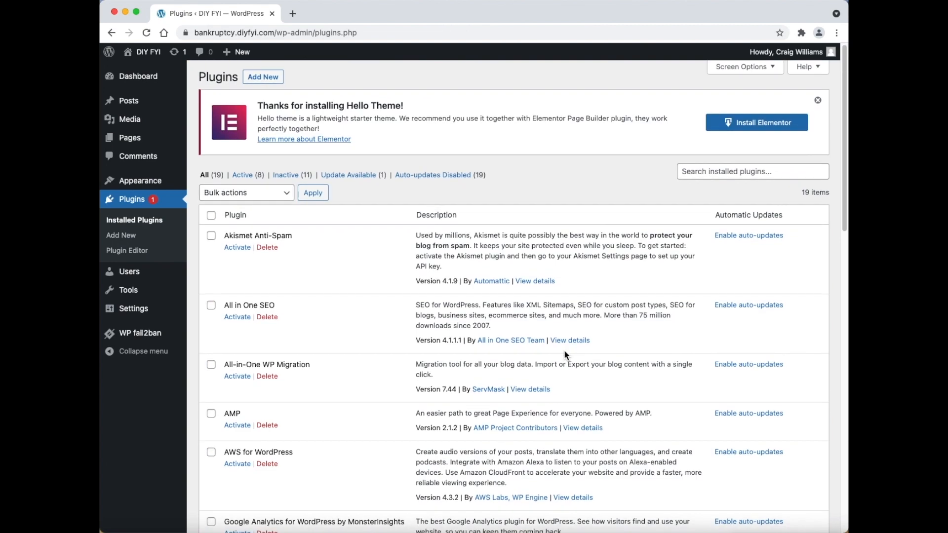
scroll(564, 350, down, 10)
scroll(566, 352, down, 5)
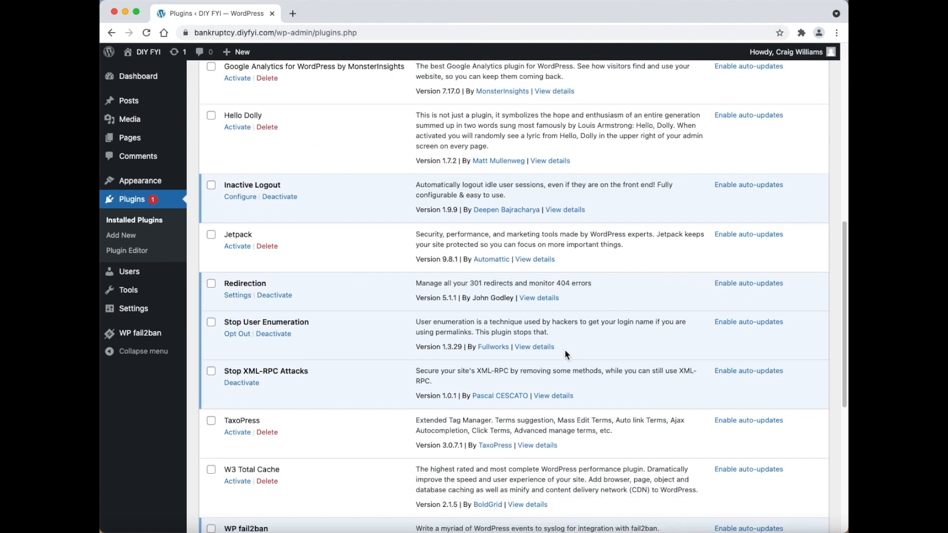
scroll(565, 351, down, 1)
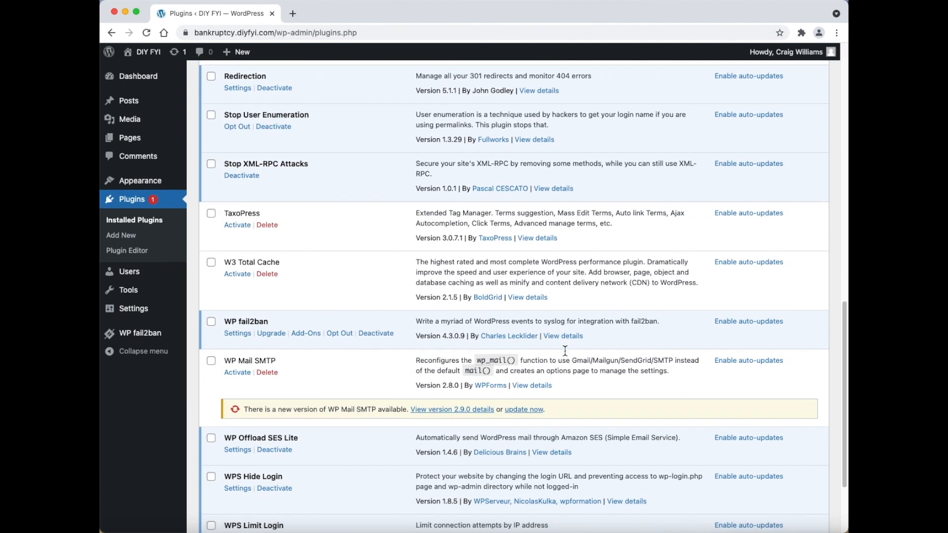
click(539, 397)
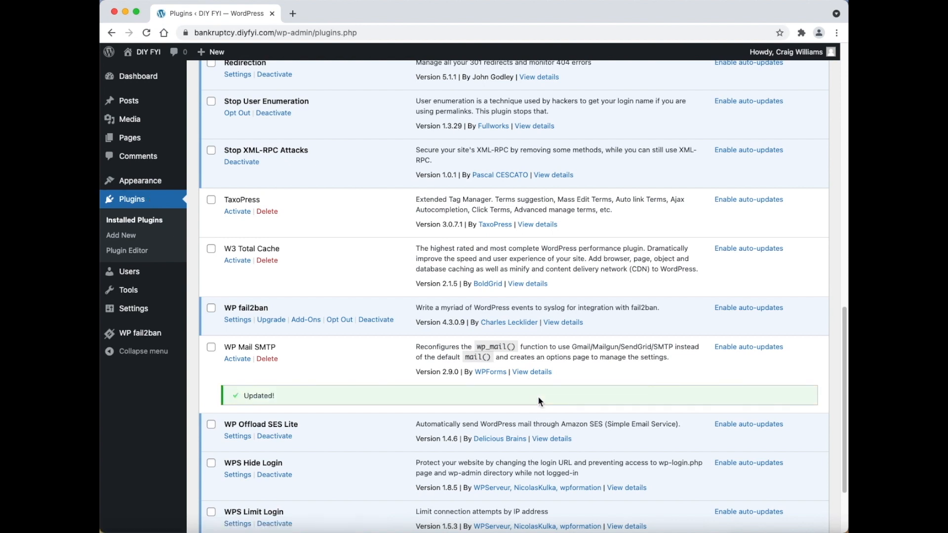
- Select all inactive plugins, from WP Mail SMTP, W3 Total Cache and TaxoPress up to Akismet Anti-Spam, and delete them with a bulk action
scroll(681, 482, down, 3)
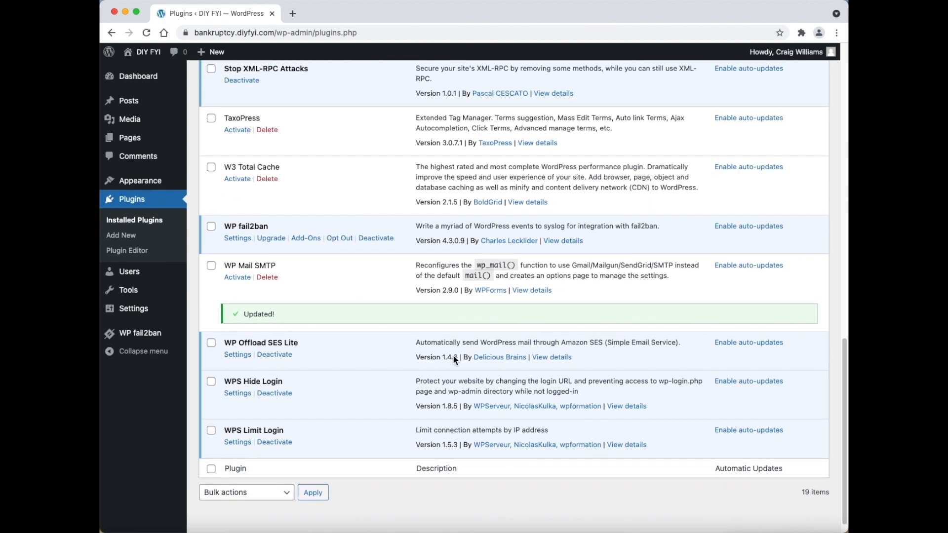
click(211, 265)
click(211, 121)
click(211, 169)
scroll(288, 184, up, 5)
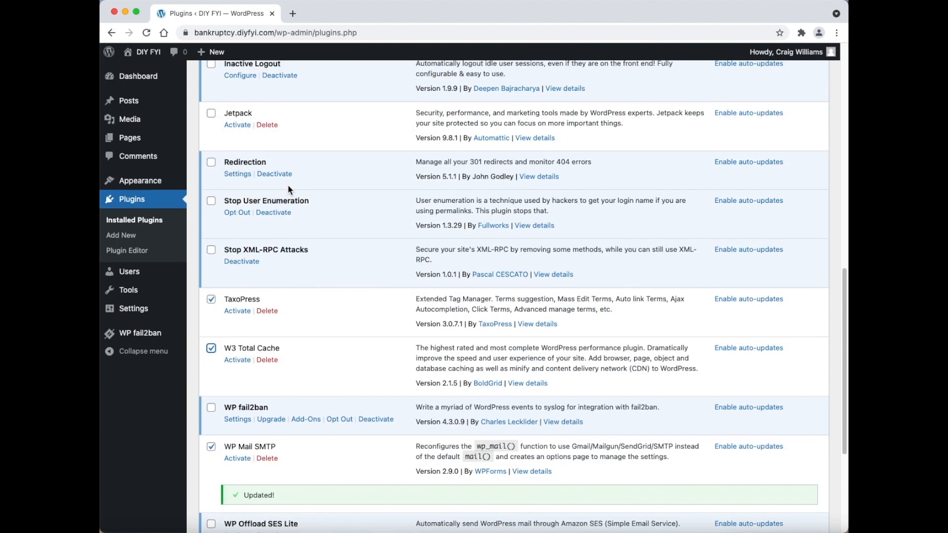
click(211, 113)
scroll(225, 157, up, 5)
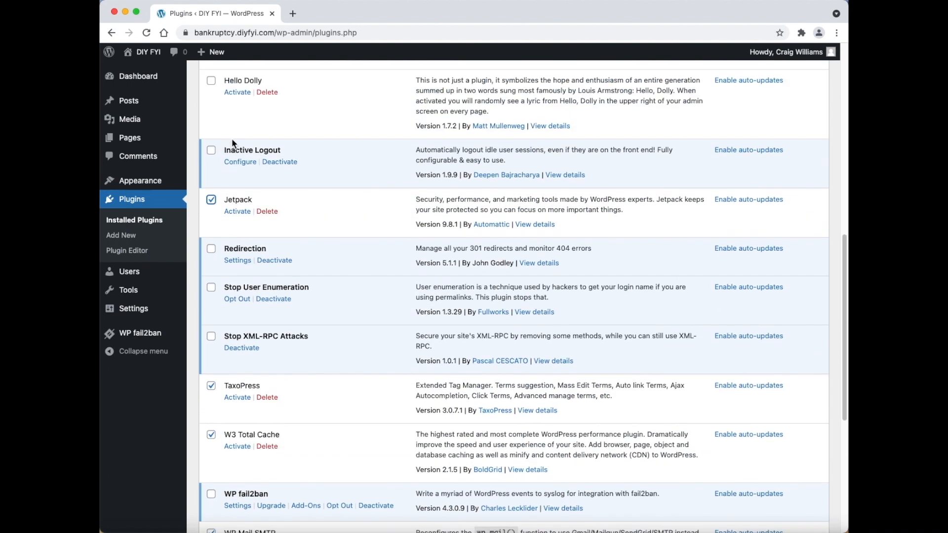
click(211, 158)
click(211, 109)
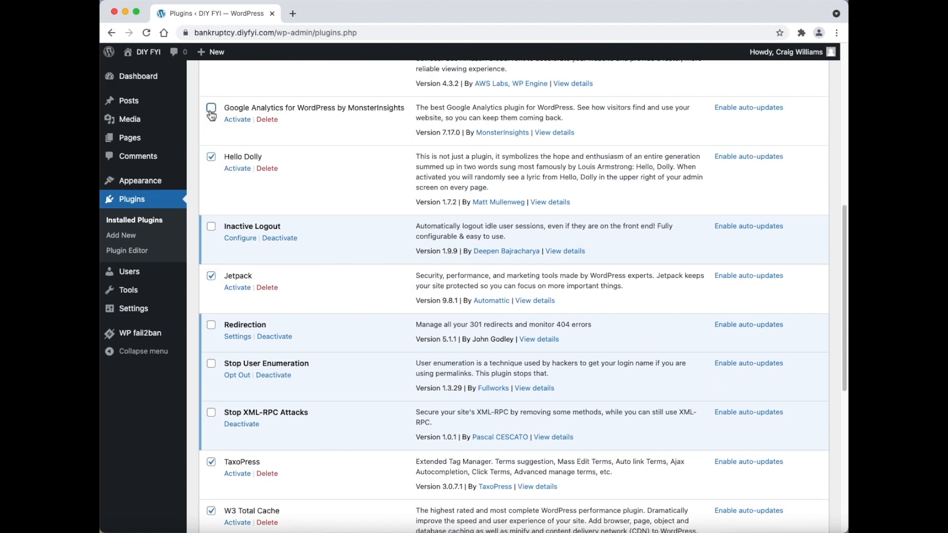
scroll(212, 111, up, 5)
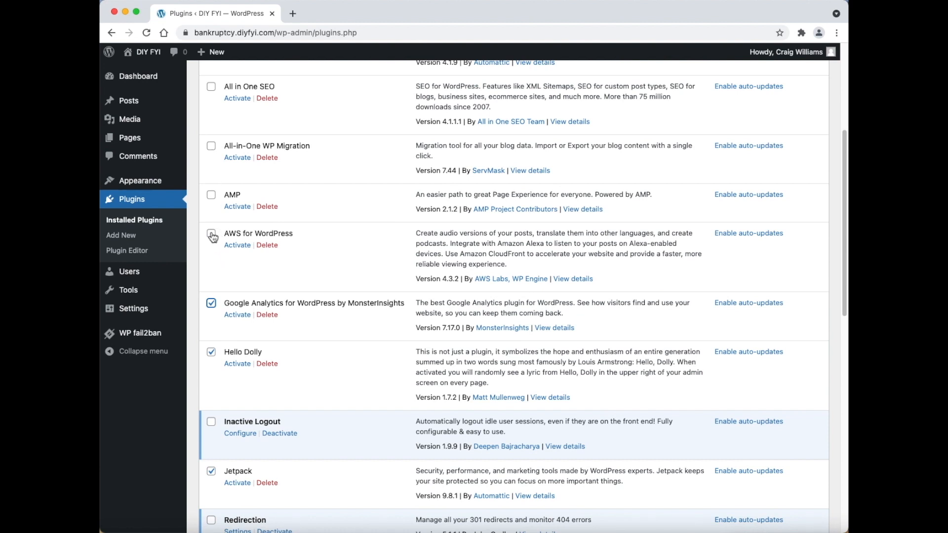
click(211, 234)
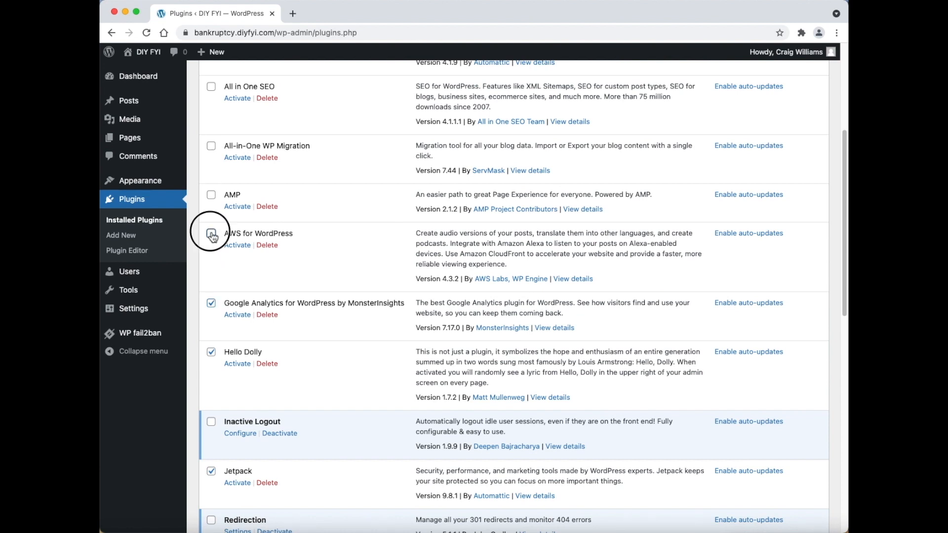
click(212, 195)
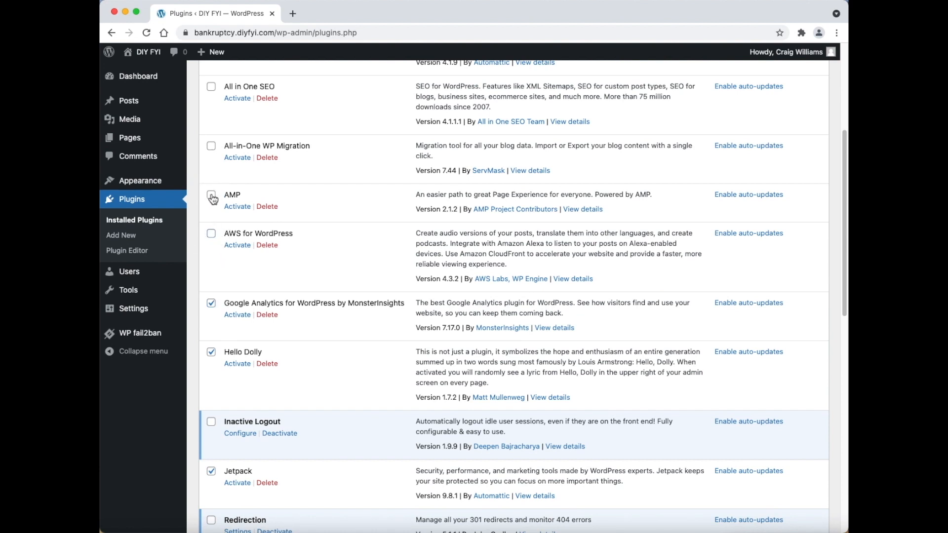
click(211, 234)
click(211, 195)
click(212, 146)
click(212, 86)
scroll(217, 99, up, 5)
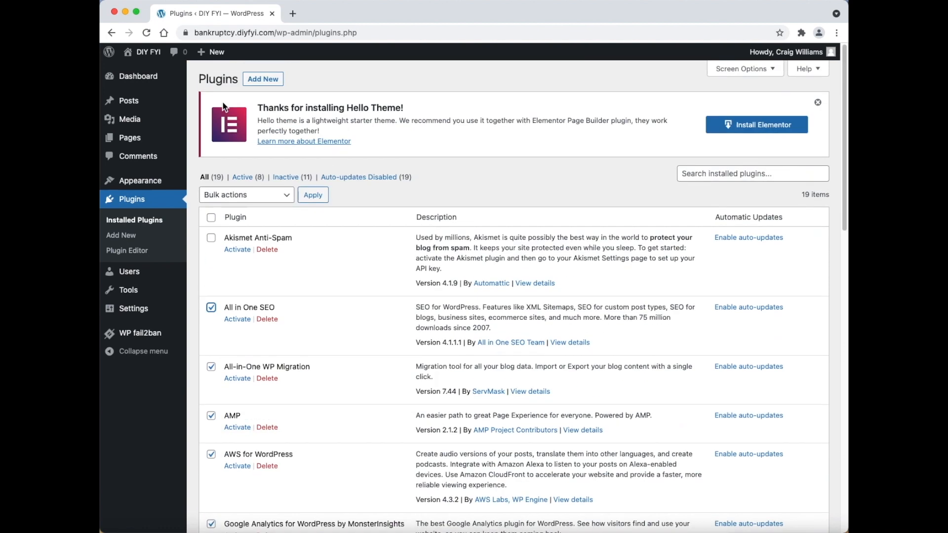
click(214, 237)
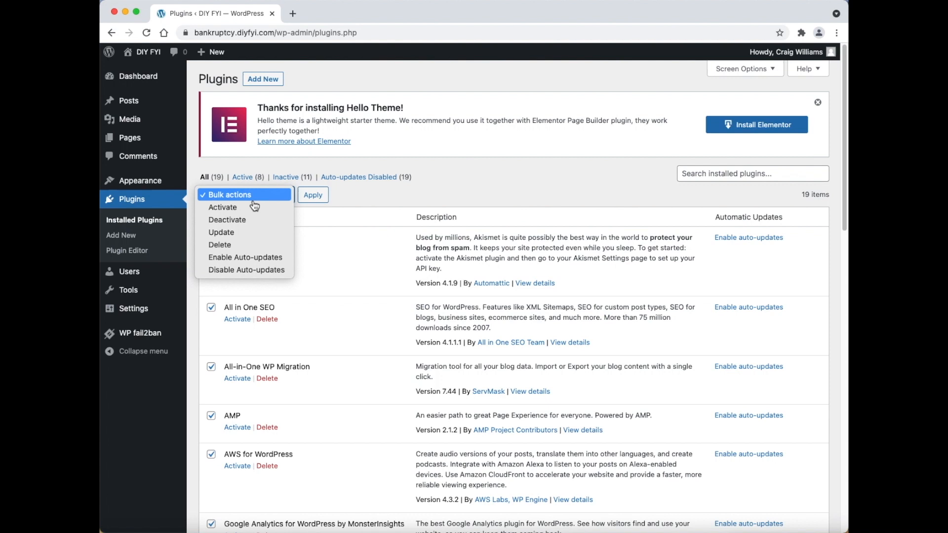
click(266, 245)
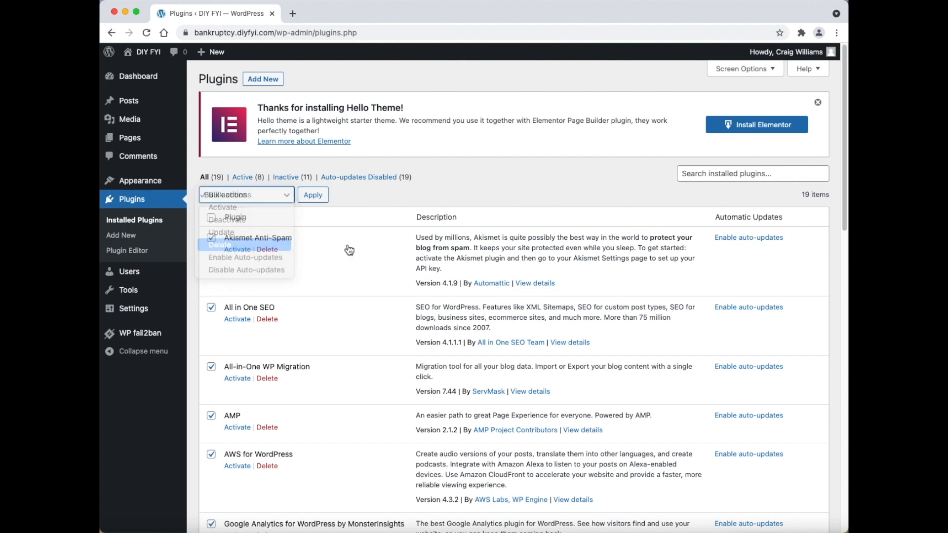
click(315, 195)
click(567, 104)
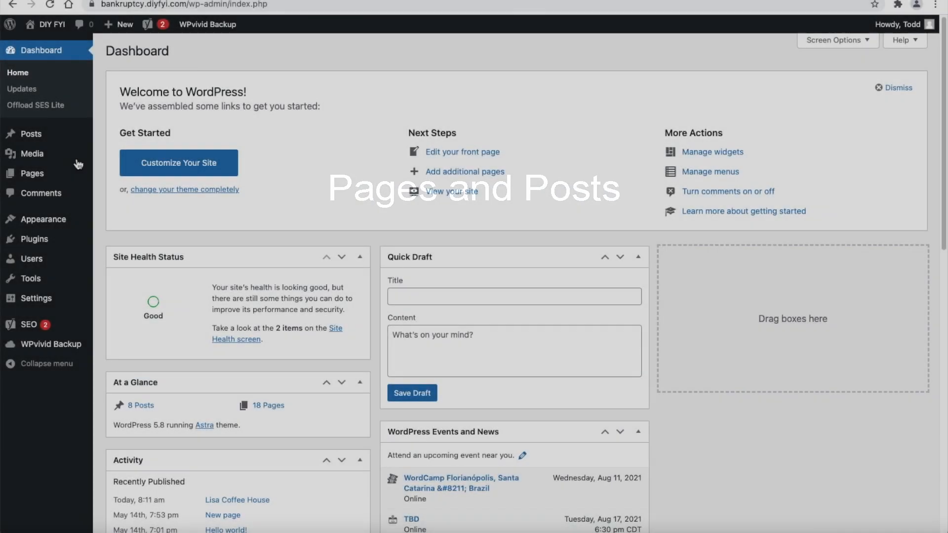
- Open the Lisa Coffee House post from the list of all posts and look through its content
mouse_move(51, 136)
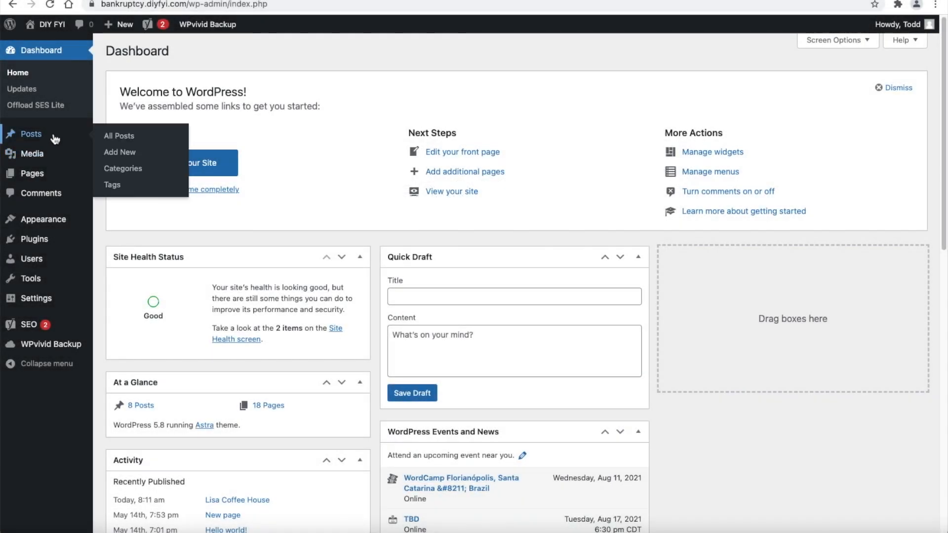
click(159, 143)
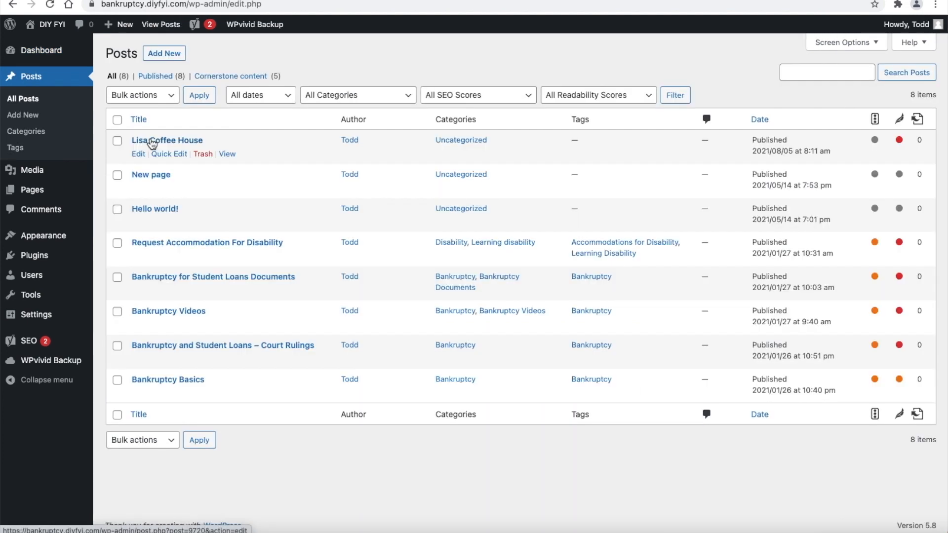
click(152, 141)
scroll(380, 370, down, 5)
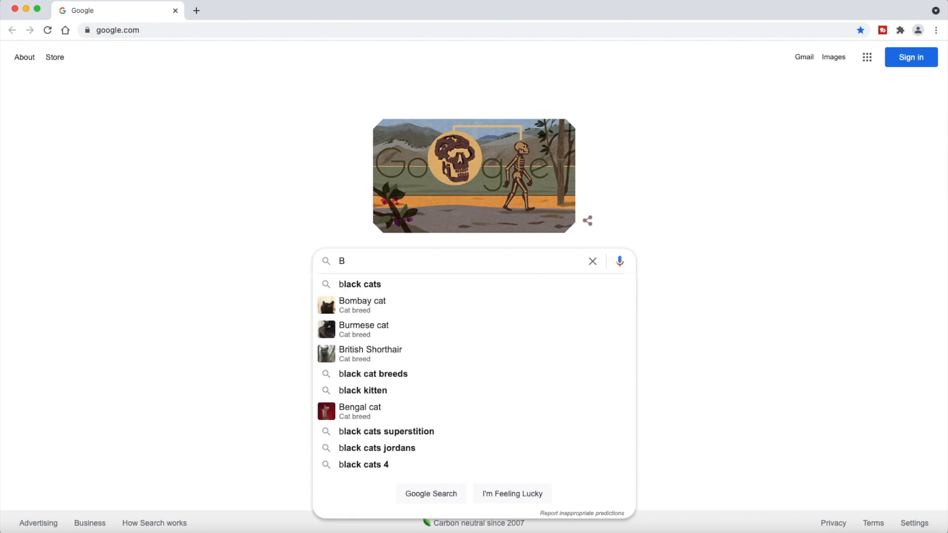
click(499, 286)
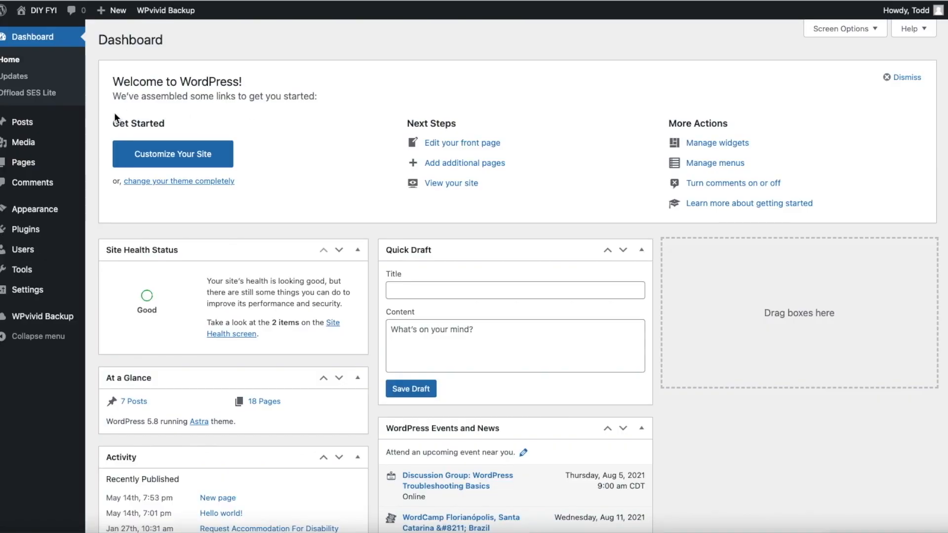
mouse_move(76, 129)
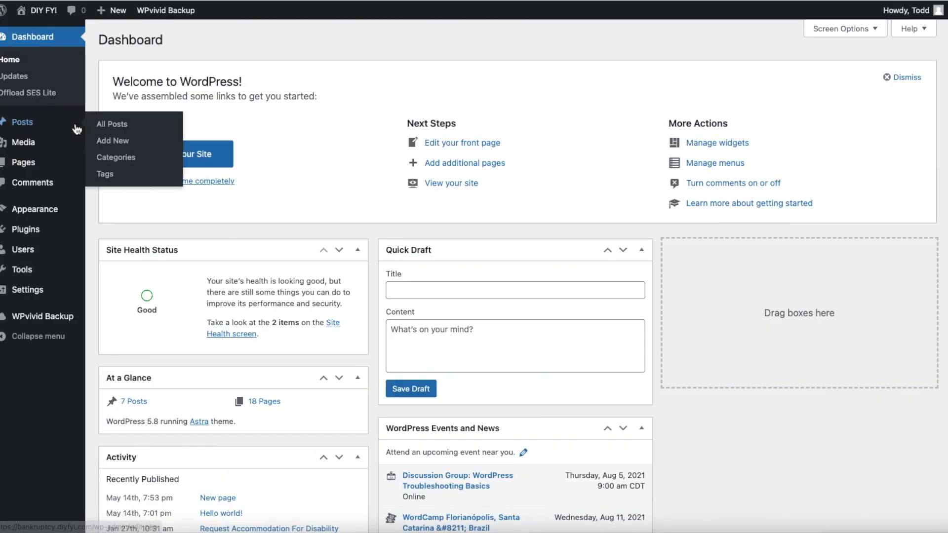
click(162, 147)
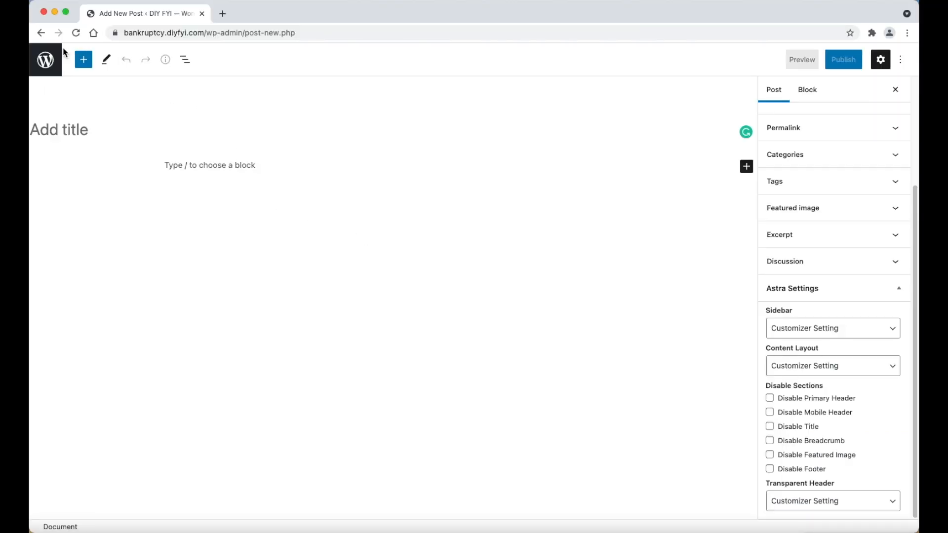
click(41, 33)
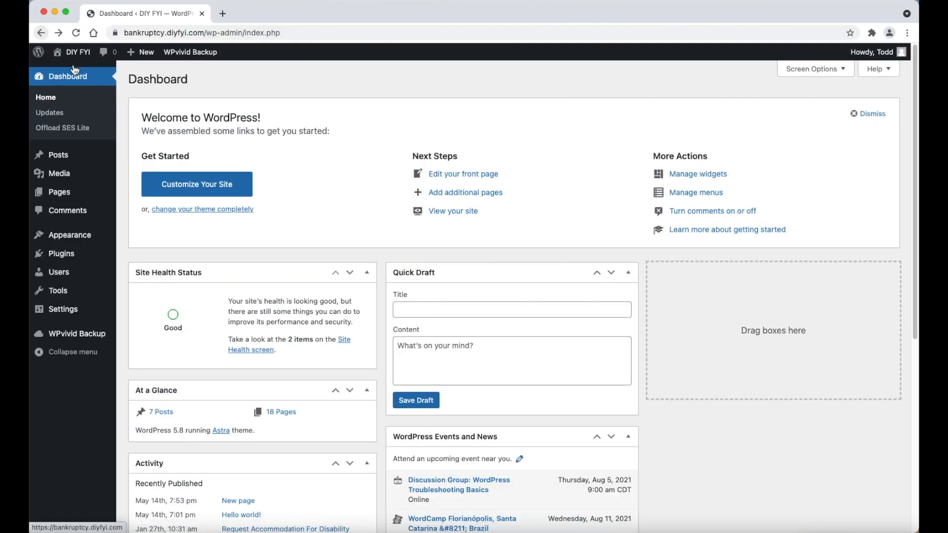
- Search for Yoast among the plugins to add, and install and activate Yoast SEO
mouse_move(111, 257)
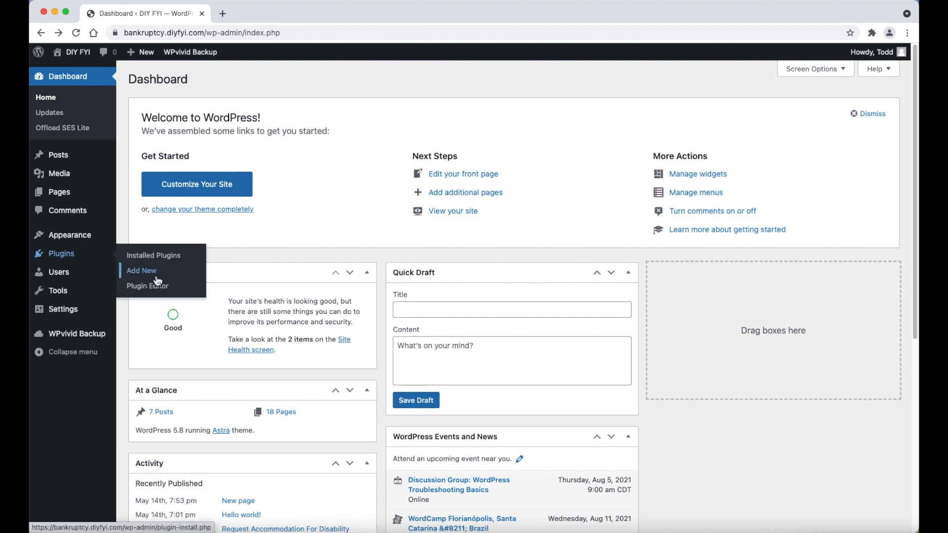
click(175, 275)
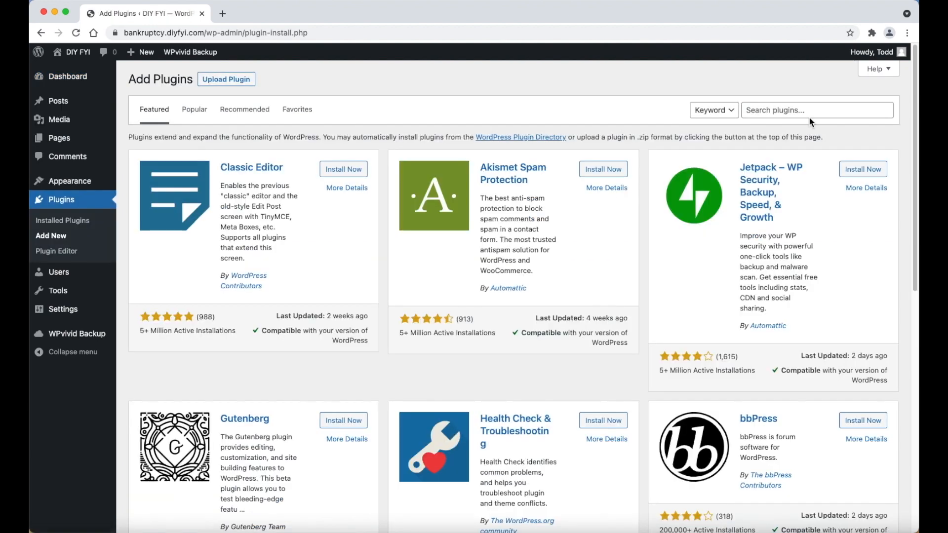
click(809, 116)
text(Yoast)
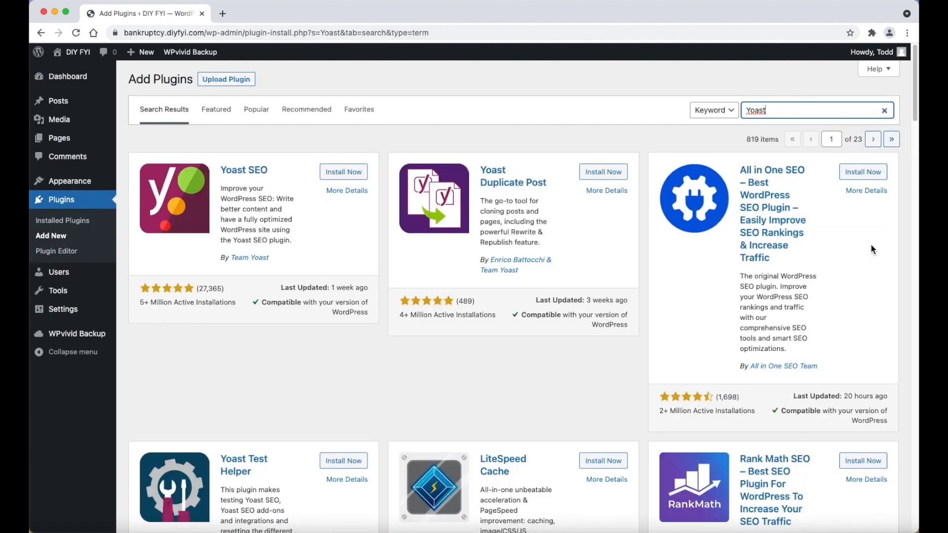
click(341, 177)
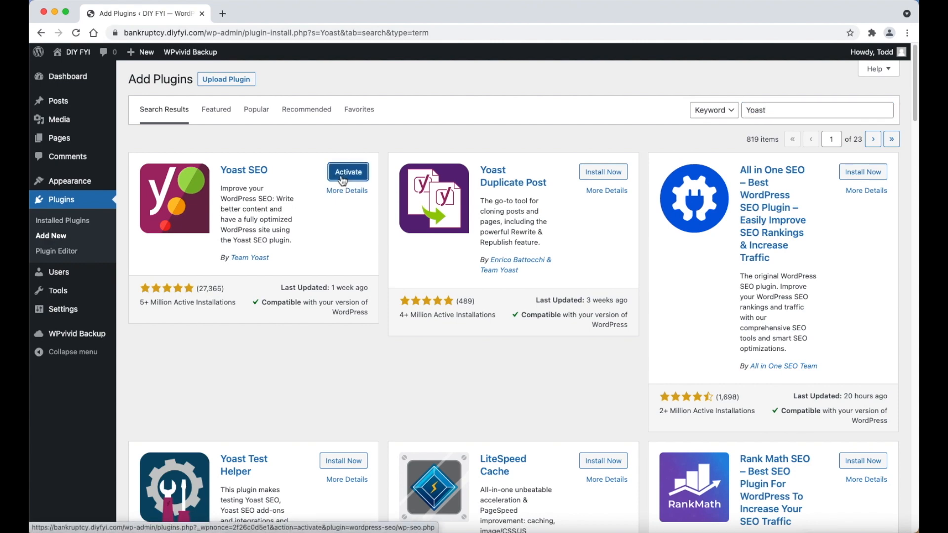
click(342, 176)
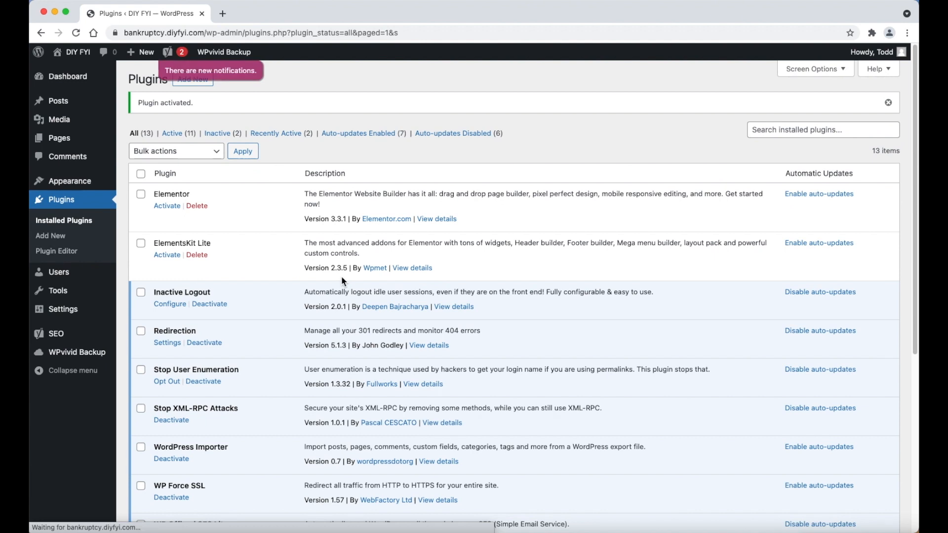
- Create a new post and set its Yoast SEO slug to "Lisa Coffee House"
mouse_move(111, 116)
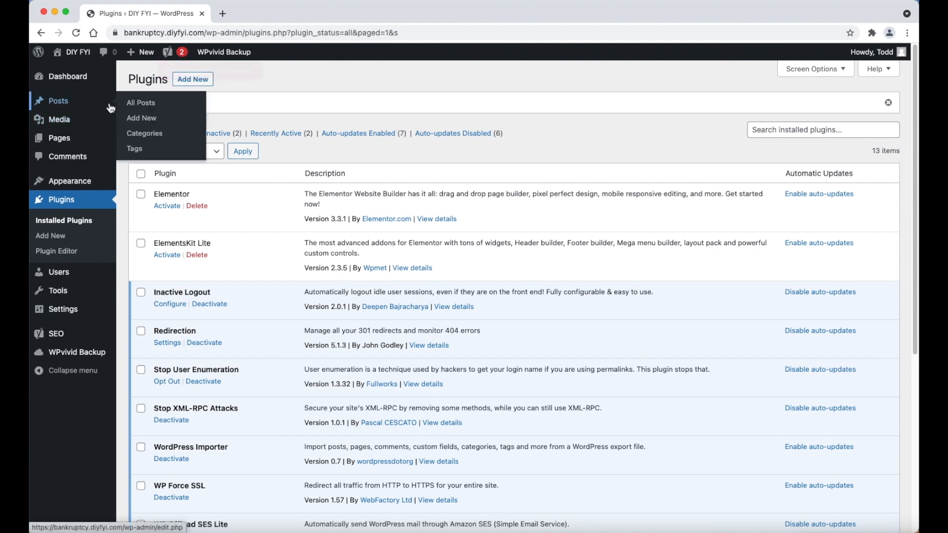
click(140, 119)
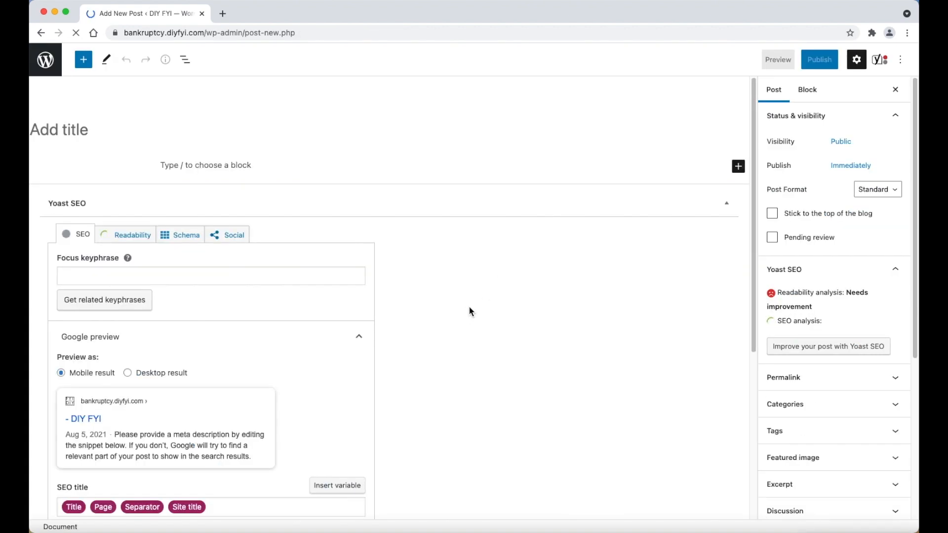
scroll(470, 308, down, 4)
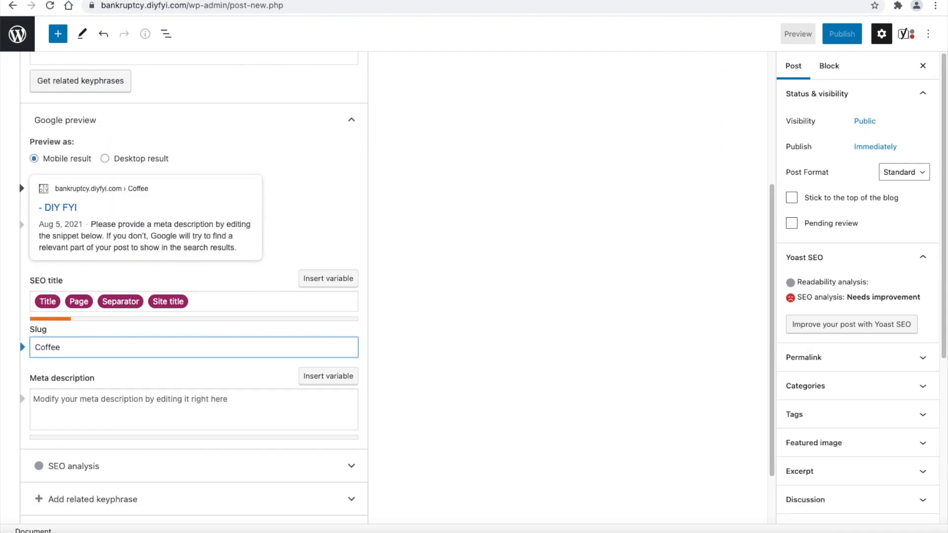
text(Lisa Coffee House)
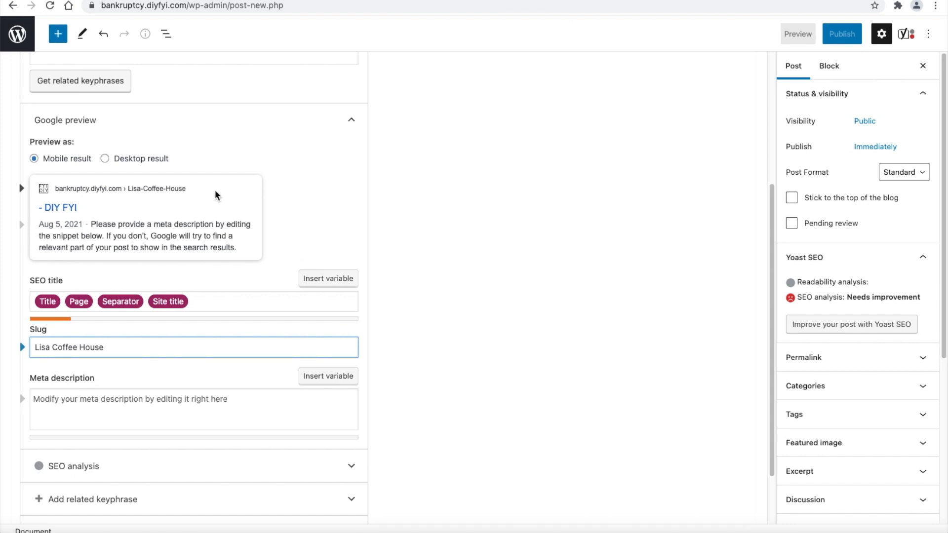
- Enter "Lisa has good coffee" as the post's Yoast SEO meta description
click(239, 419)
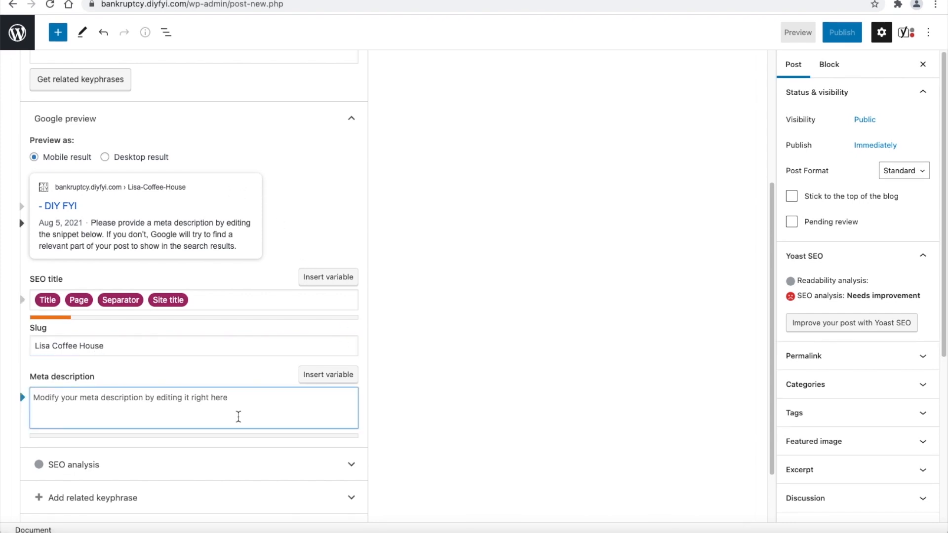
text(Lisa )
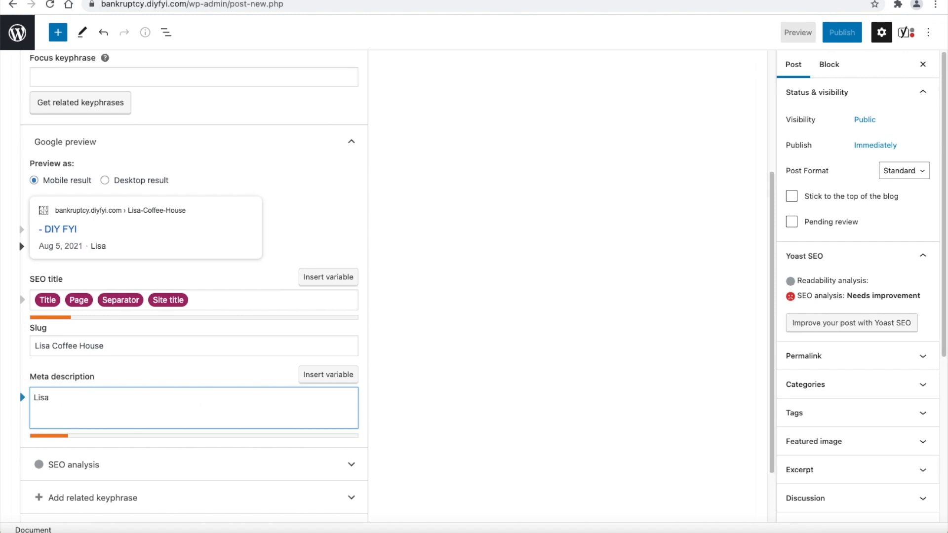
text(has good coffee)
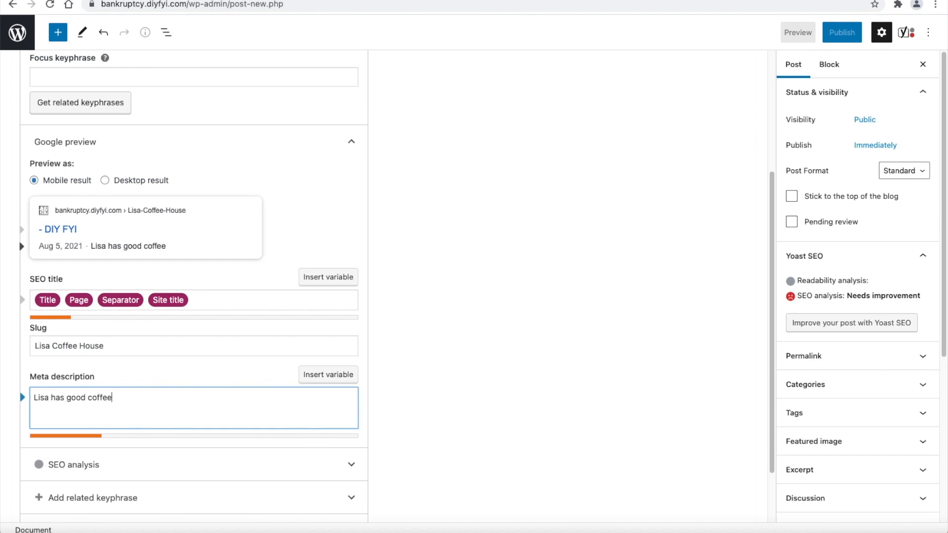
click(460, 353)
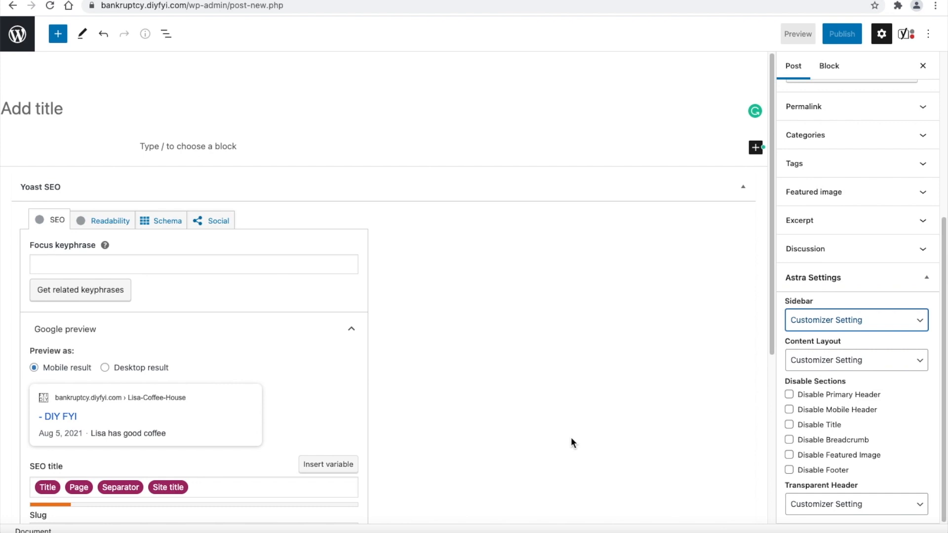
- Title the new post "Lisa Coffee House"
click(85, 116)
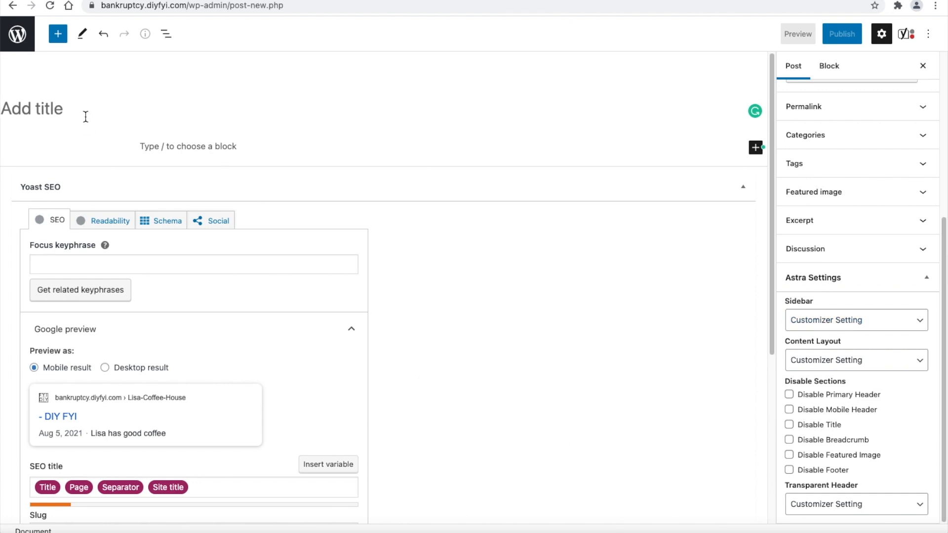
text(Lisa )
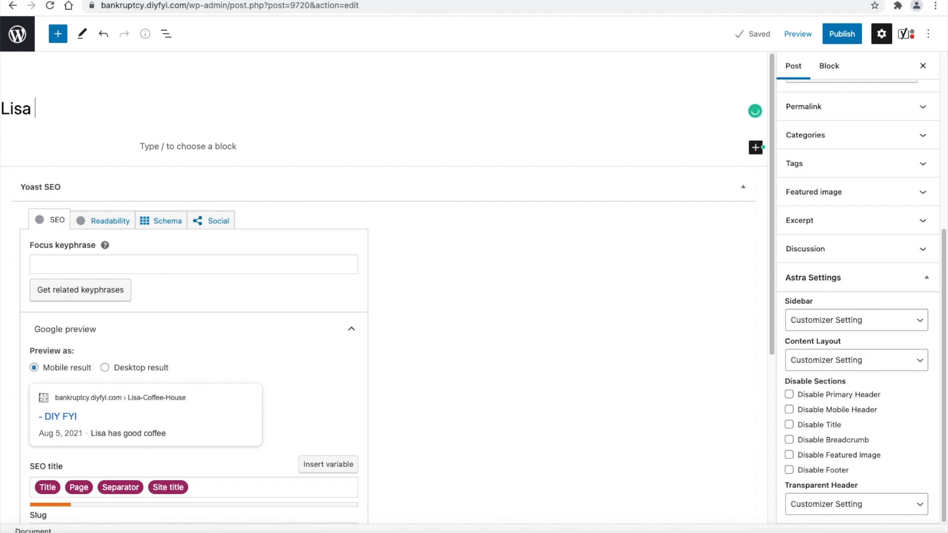
text(Coffee)
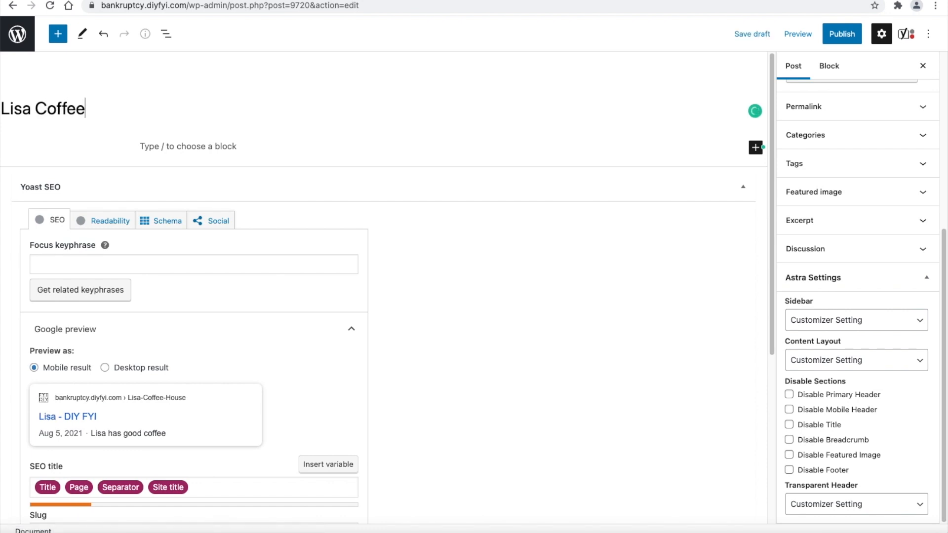
text( House)
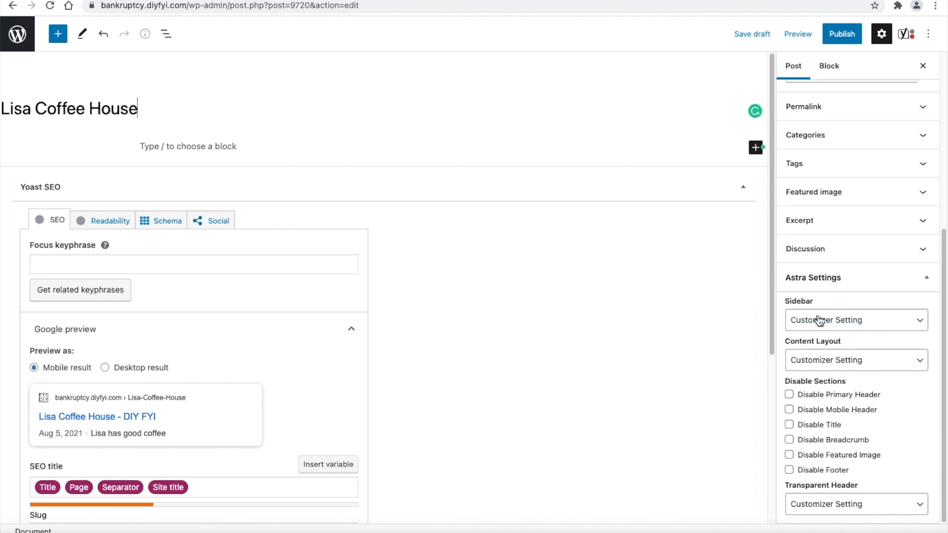
- Publish the post with its Astra sidebar set to Right Sidebar and view it on the site
click(883, 324)
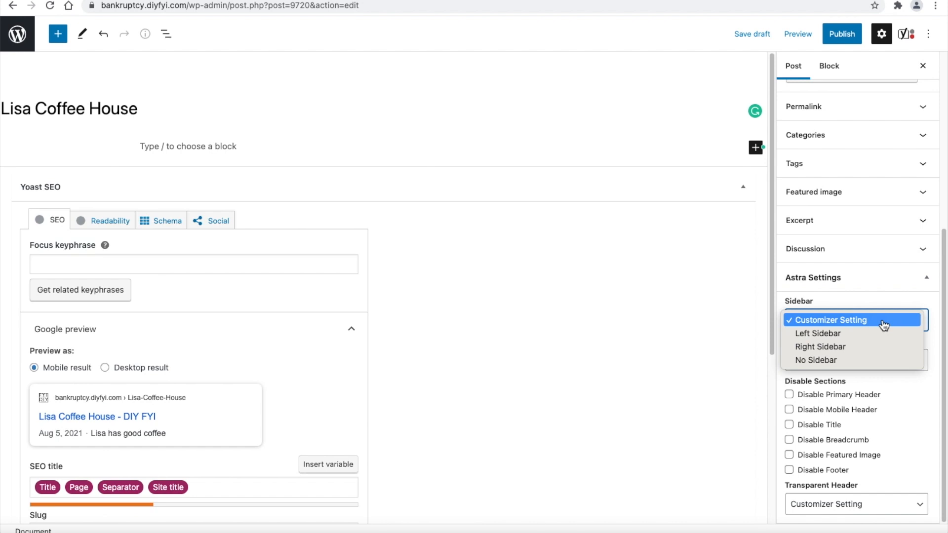
click(880, 349)
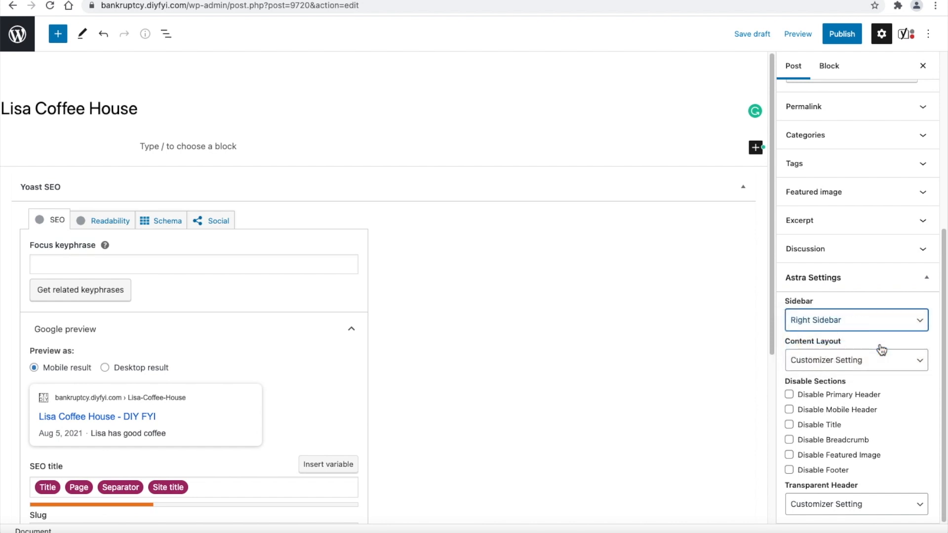
click(841, 35)
click(841, 35)
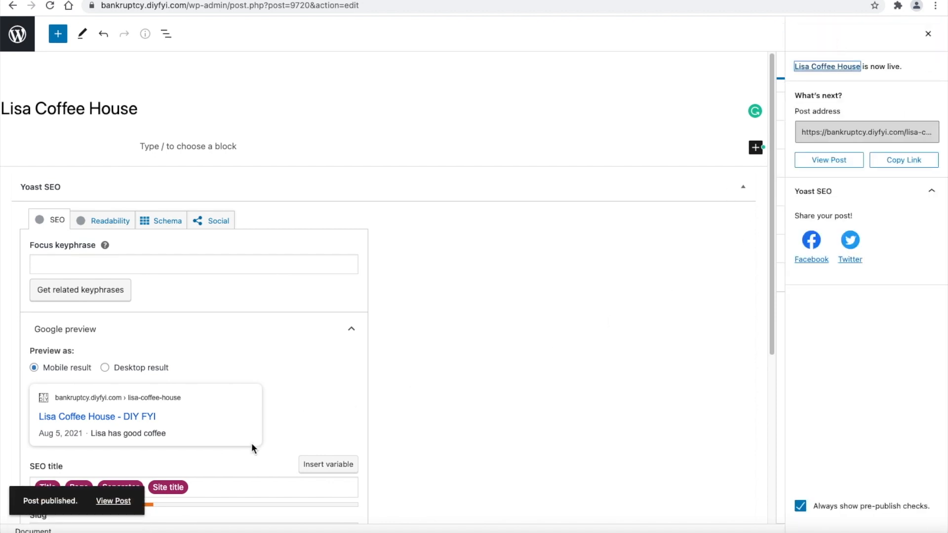
click(115, 502)
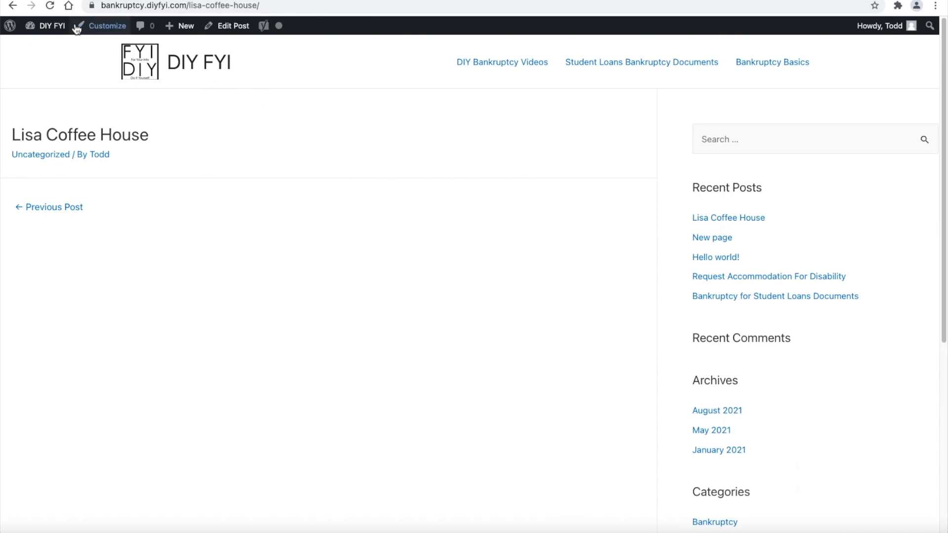
- Return to editing the post, change its Astra sidebar to No Sidebar, and view the updated post
click(11, 8)
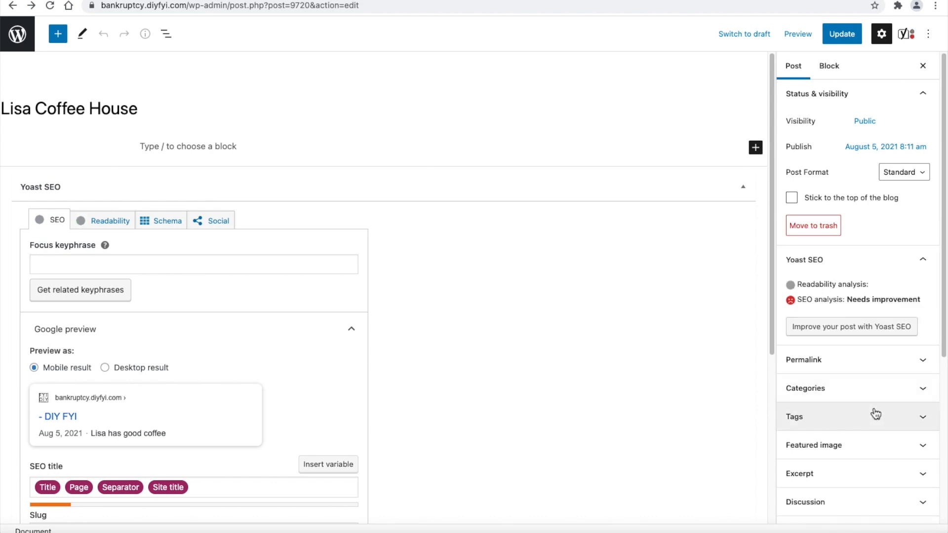
scroll(878, 401, down, 5)
click(883, 377)
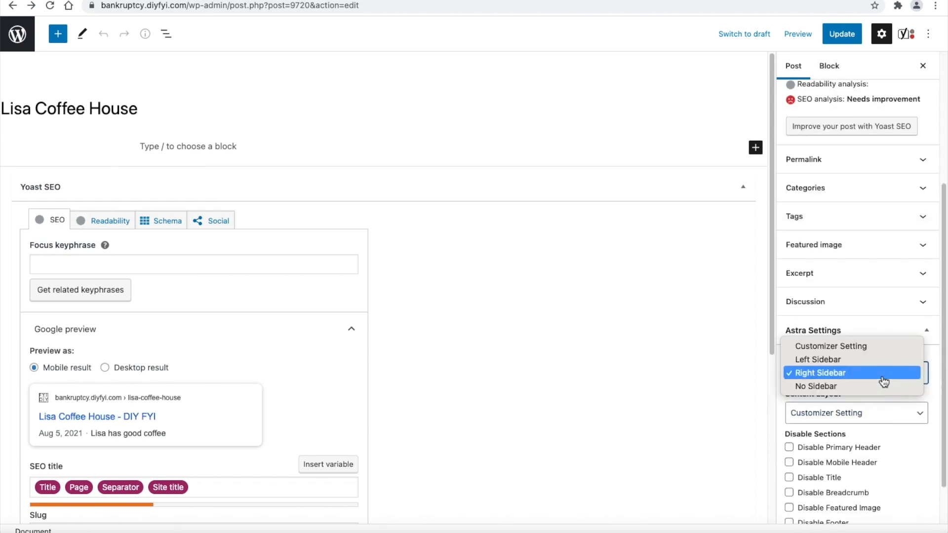
click(863, 388)
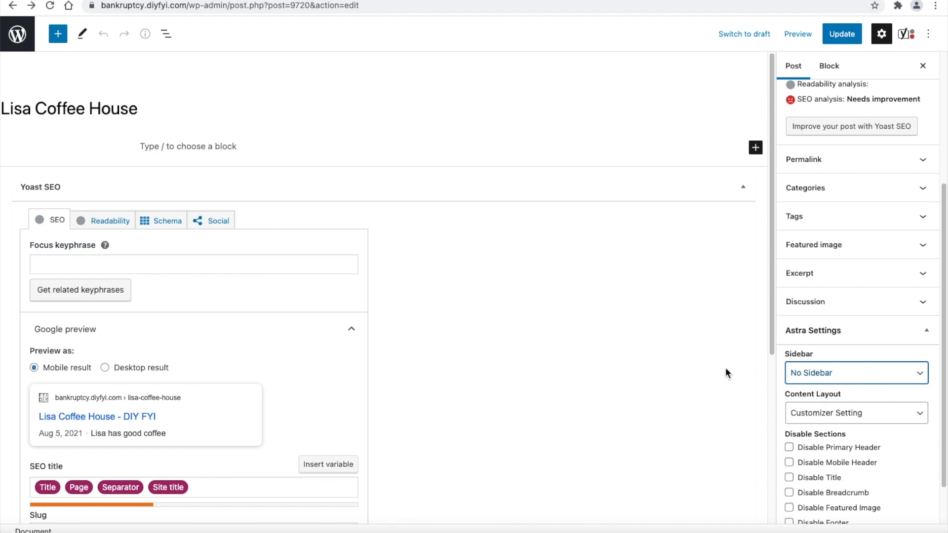
click(844, 38)
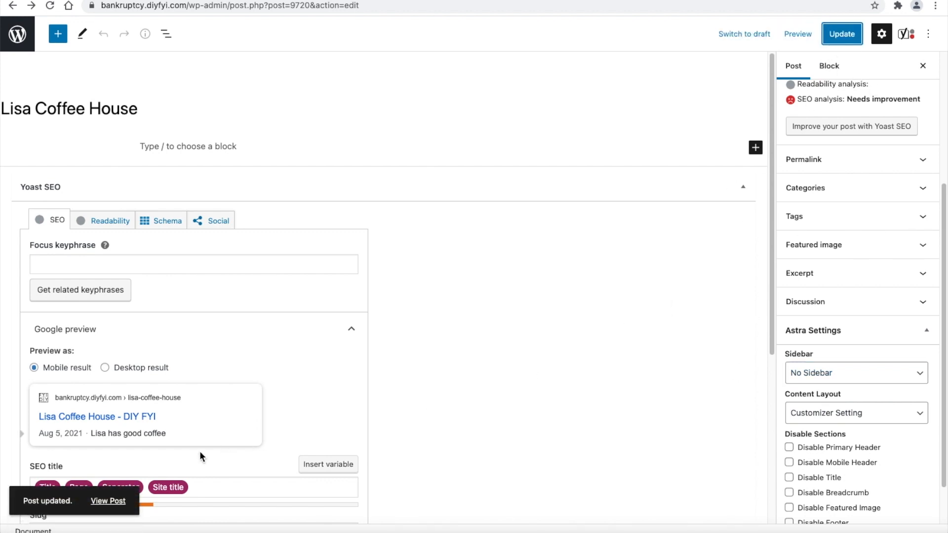
click(117, 500)
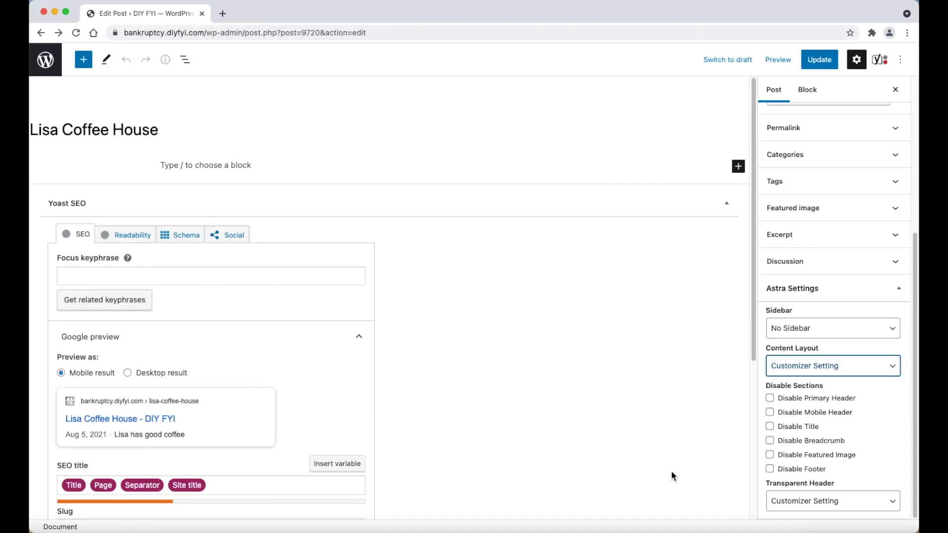
- Set the post's Astra content layout to Boxed and view the updated post on the site
click(869, 374)
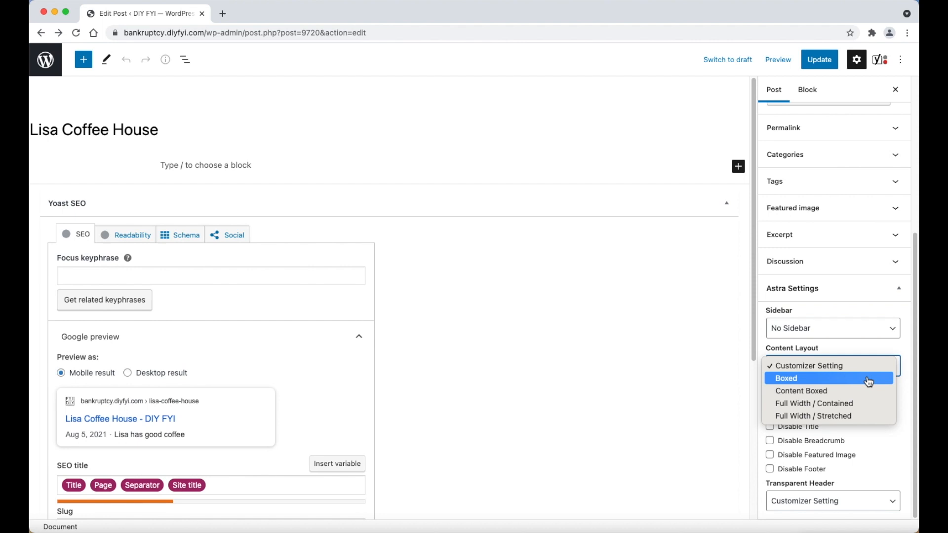
click(869, 379)
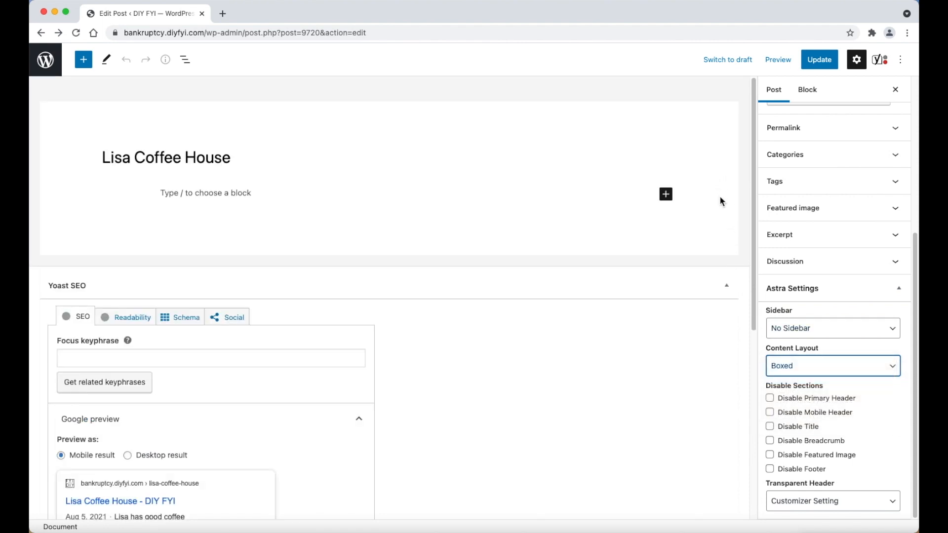
click(829, 62)
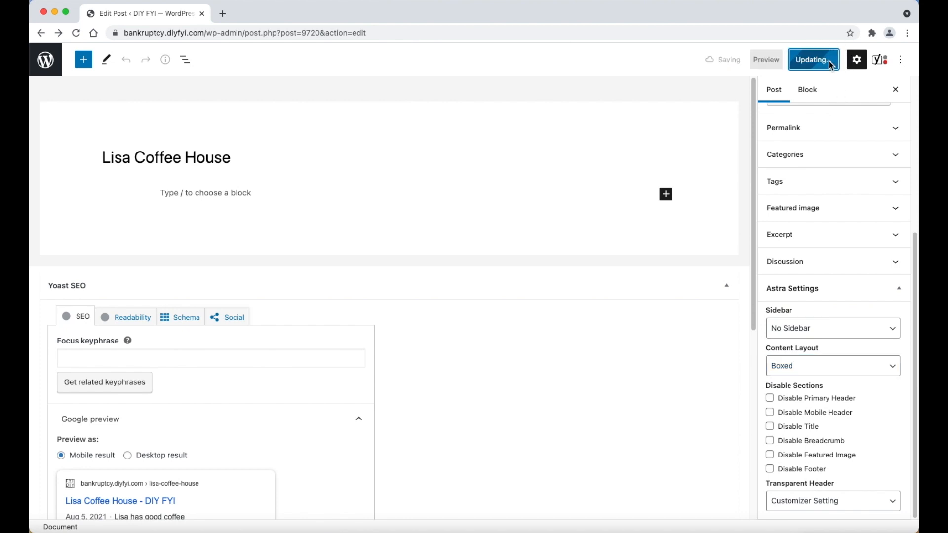
click(130, 497)
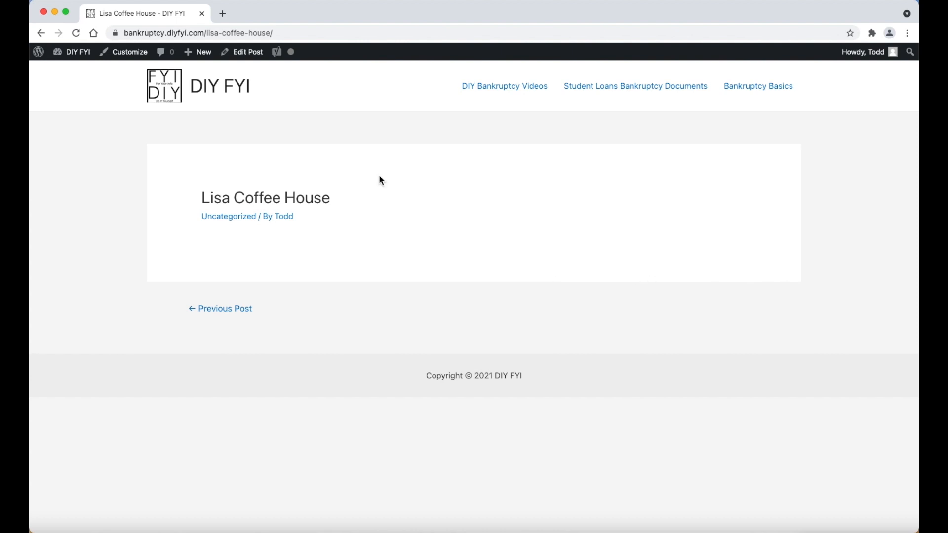
- Return to editing the post, set its Astra content layout to Full Width / Stretched, and view the updated post
click(40, 34)
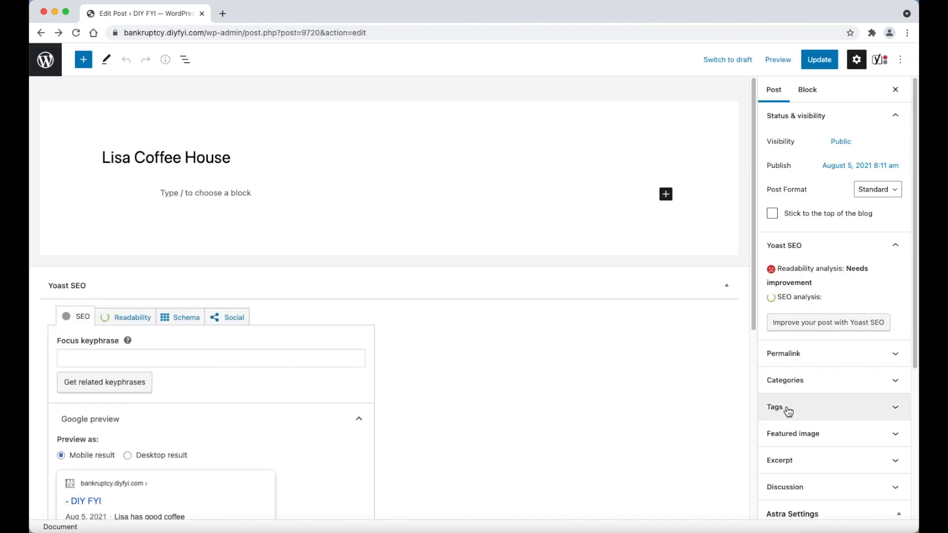
scroll(860, 461, down, 5)
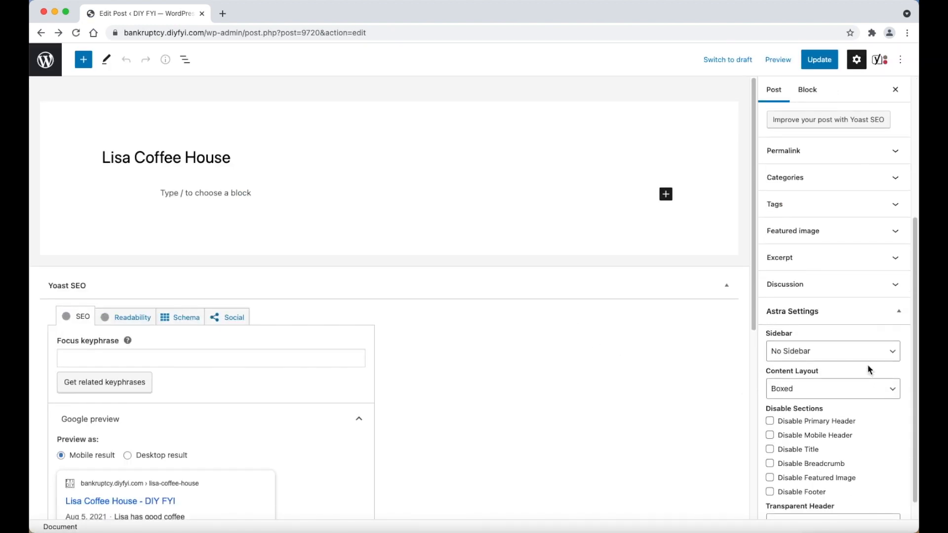
click(871, 390)
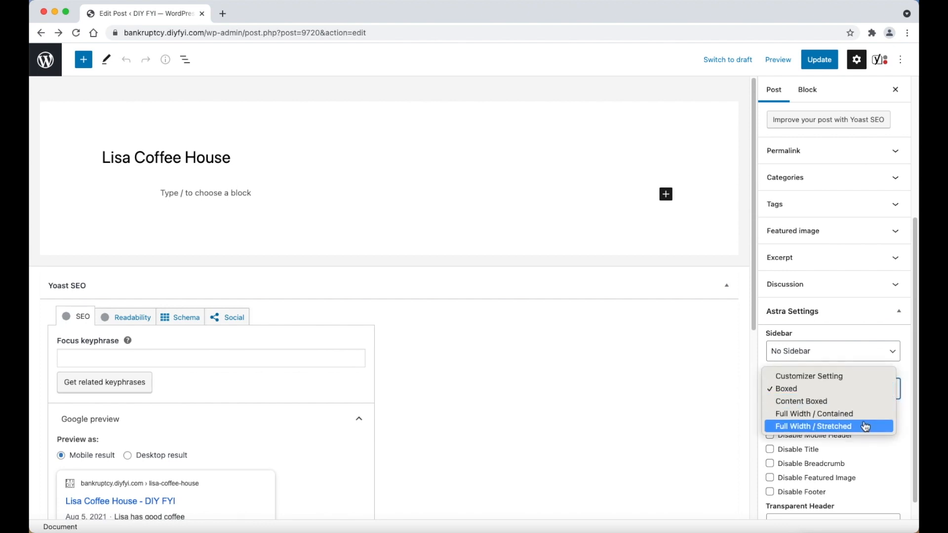
click(866, 426)
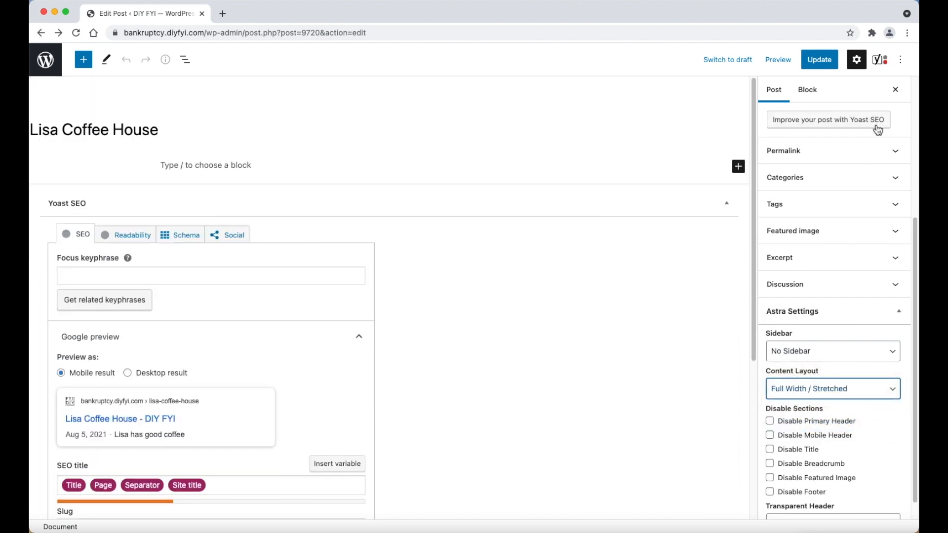
click(832, 63)
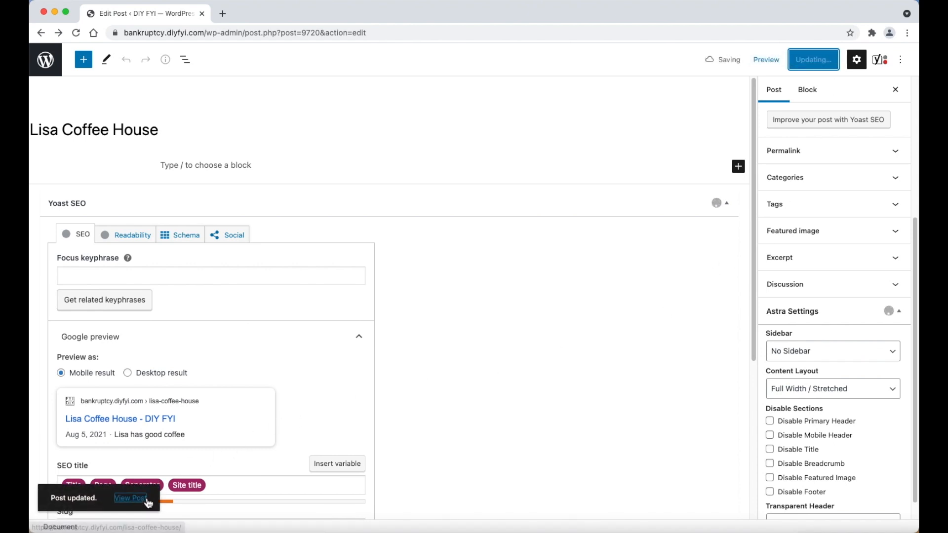
click(147, 499)
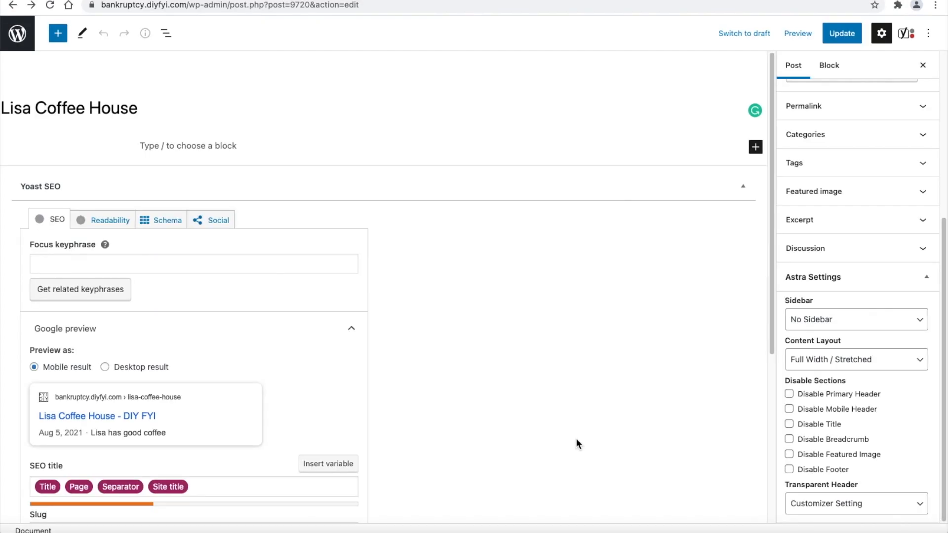
- Preview the post in mobile and tablet sizes, and return the preview to desktop size
click(799, 33)
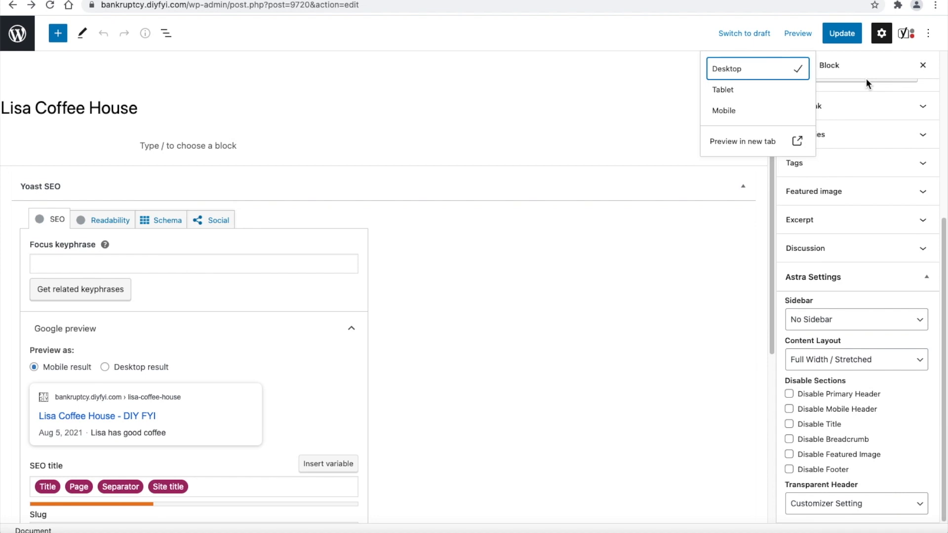
click(751, 117)
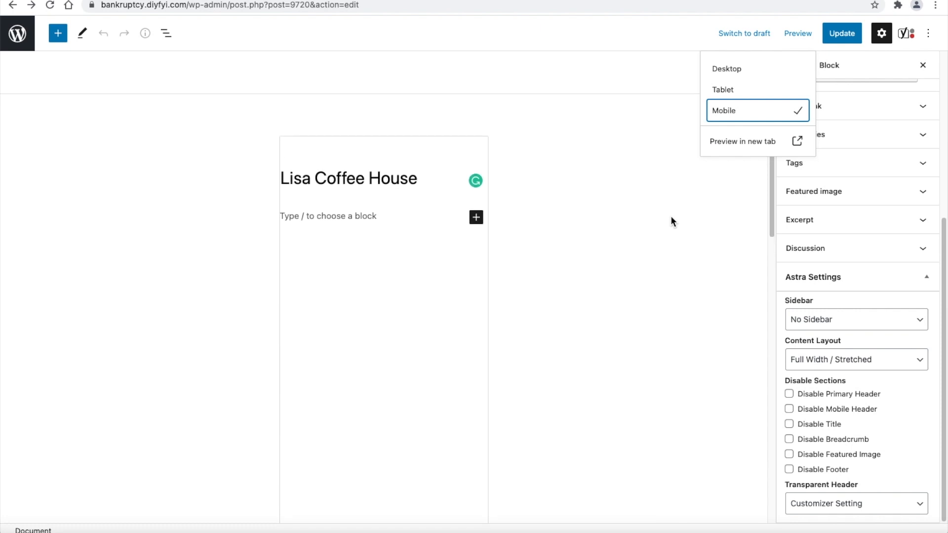
click(744, 96)
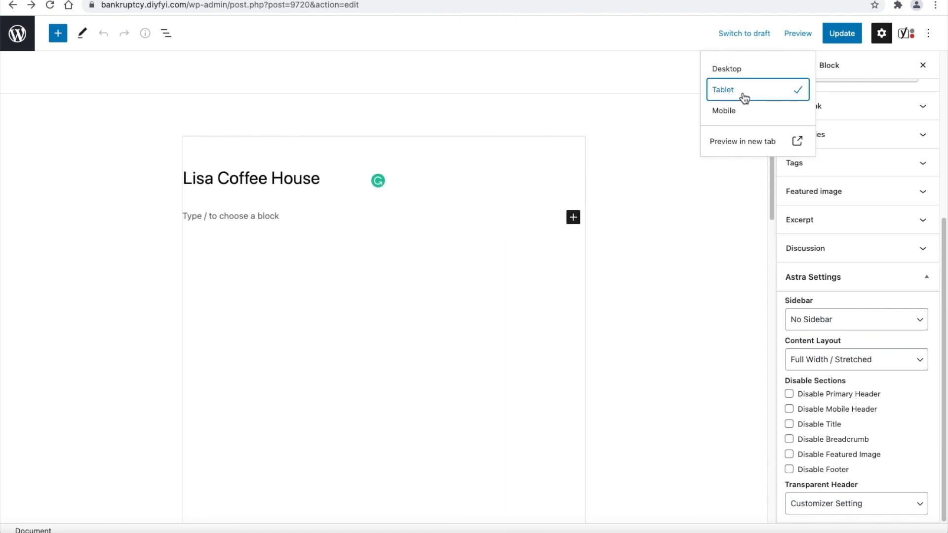
click(792, 74)
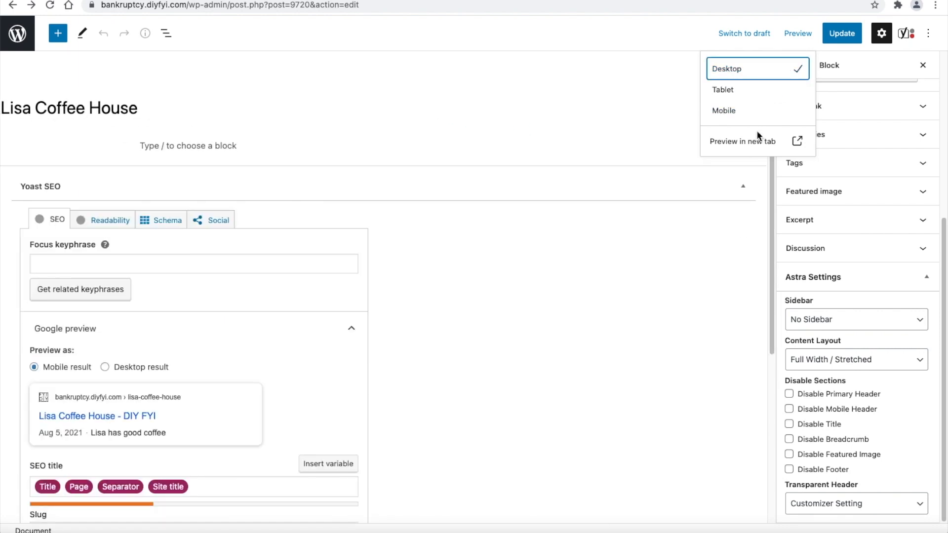
- Browse the full block library, from the text and media blocks through to the embeds, and close it
click(747, 261)
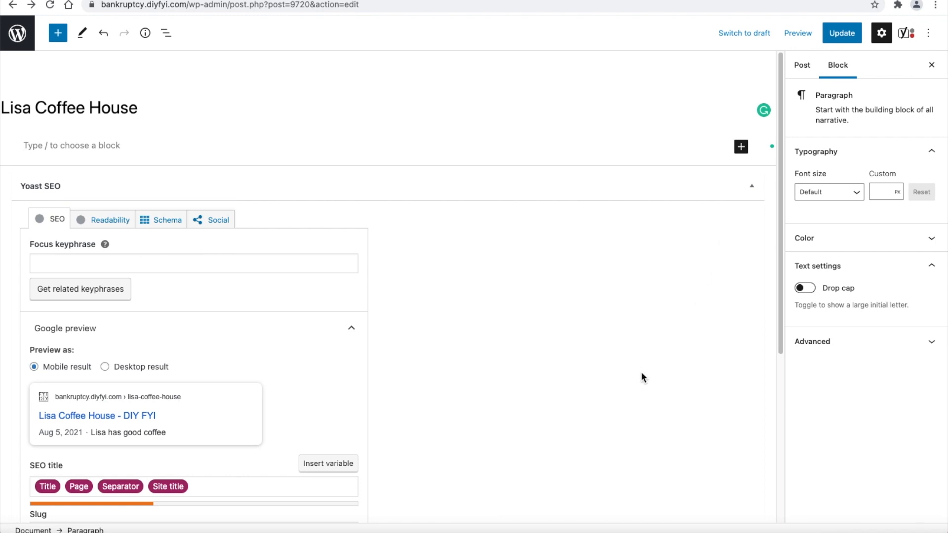
click(741, 146)
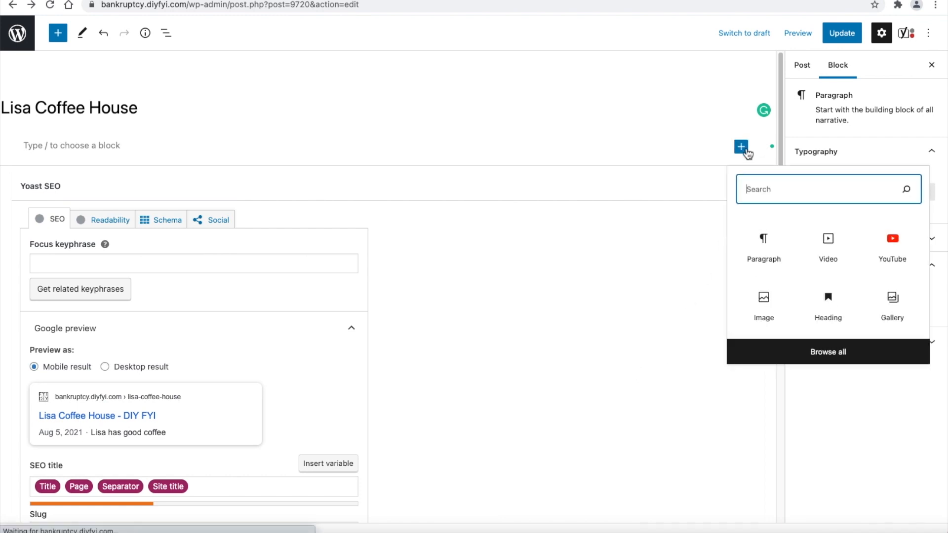
click(802, 352)
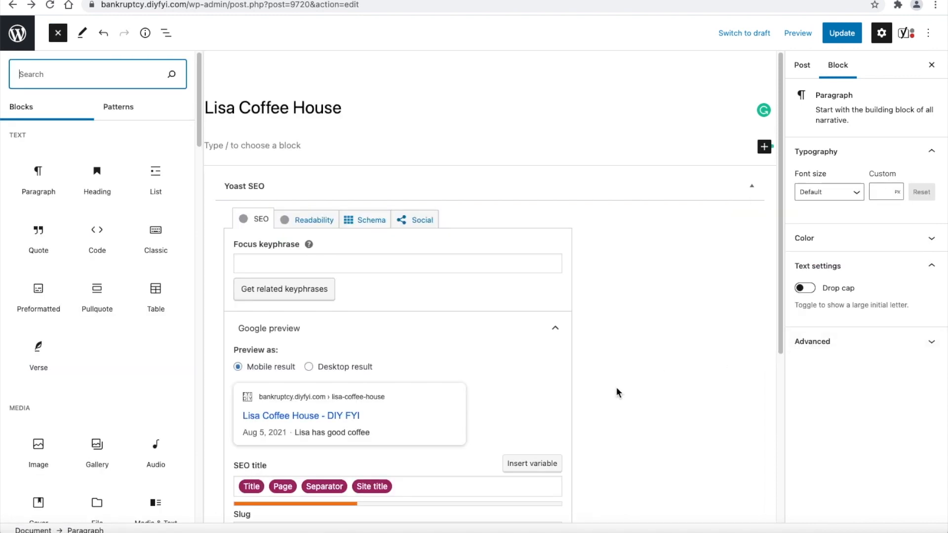
scroll(179, 396, down, 1)
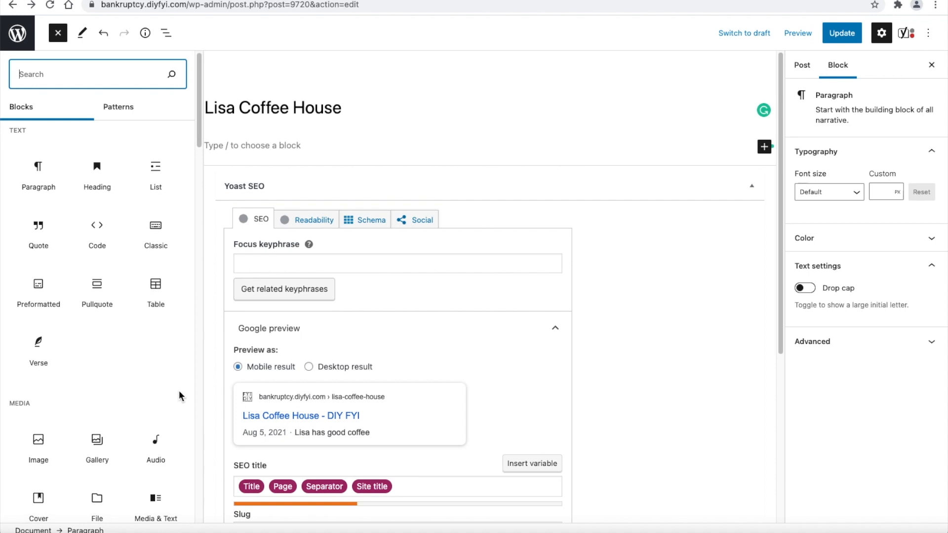
scroll(179, 396, down, 2)
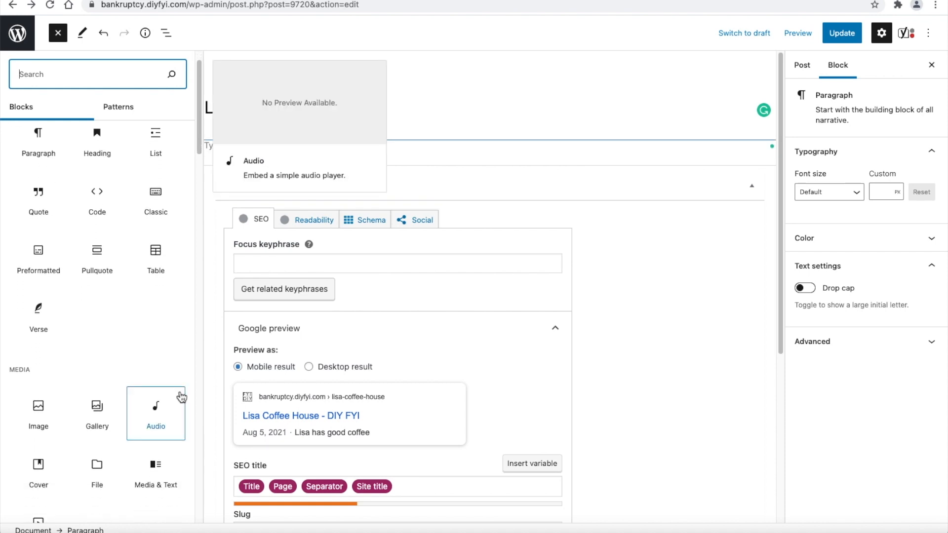
scroll(181, 397, down, 1)
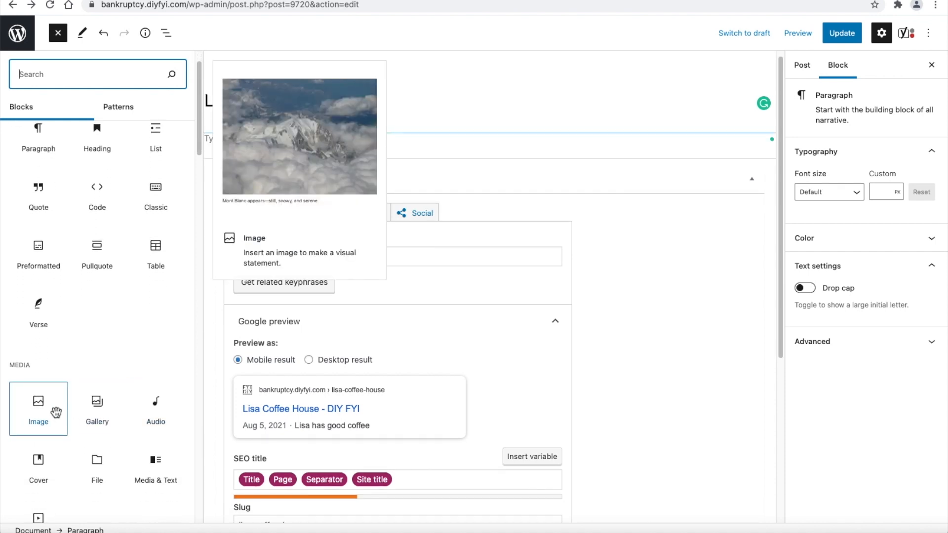
scroll(50, 424, down, 3)
scroll(178, 362, down, 10)
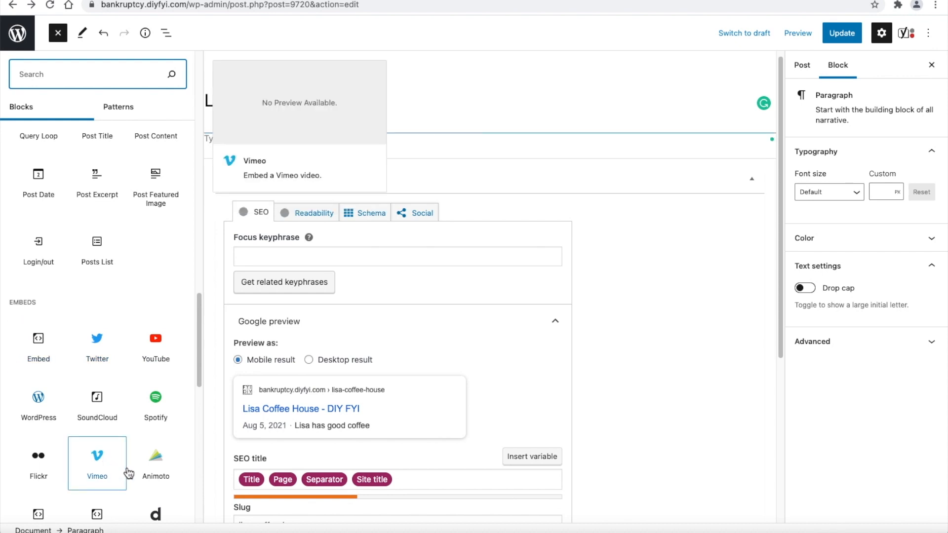
click(591, 366)
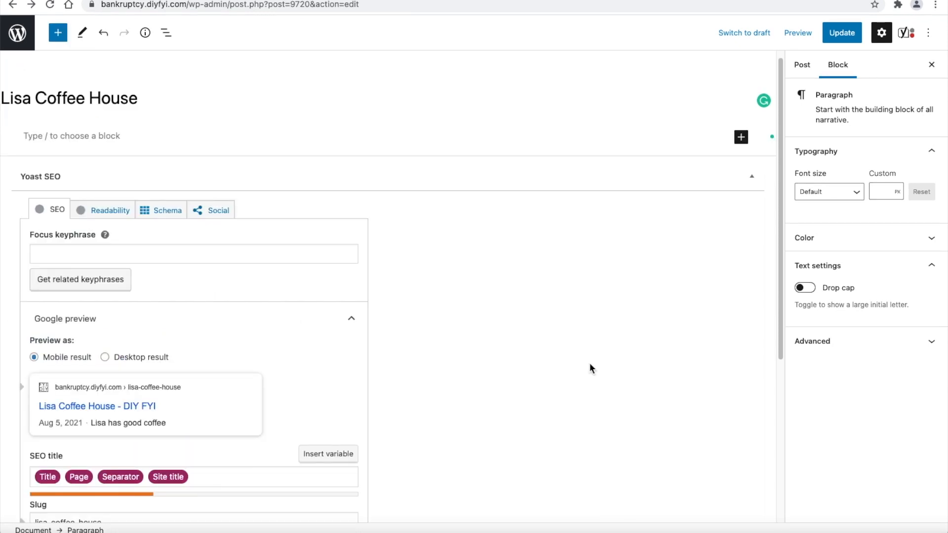
- Add an Image block below the post title and fill it with eva-web-1.jpg from the media library
click(741, 137)
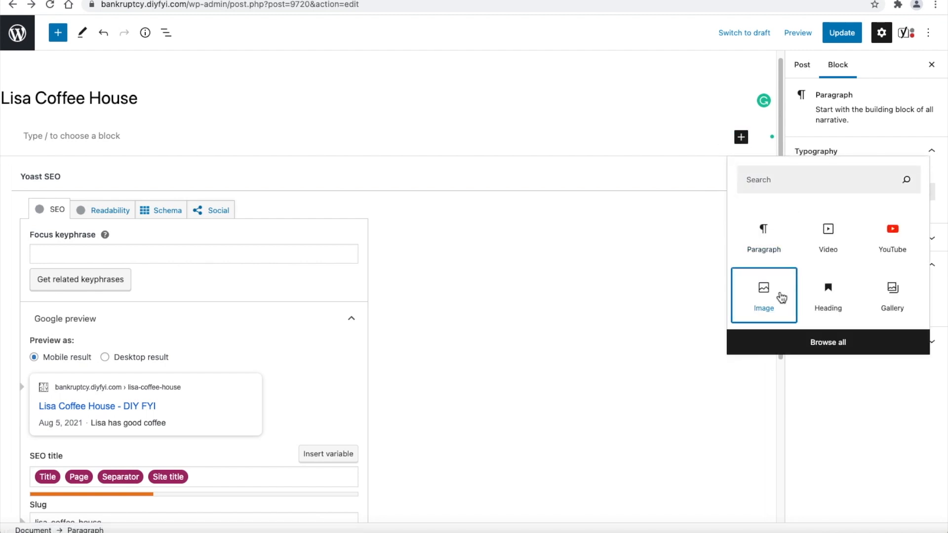
click(781, 297)
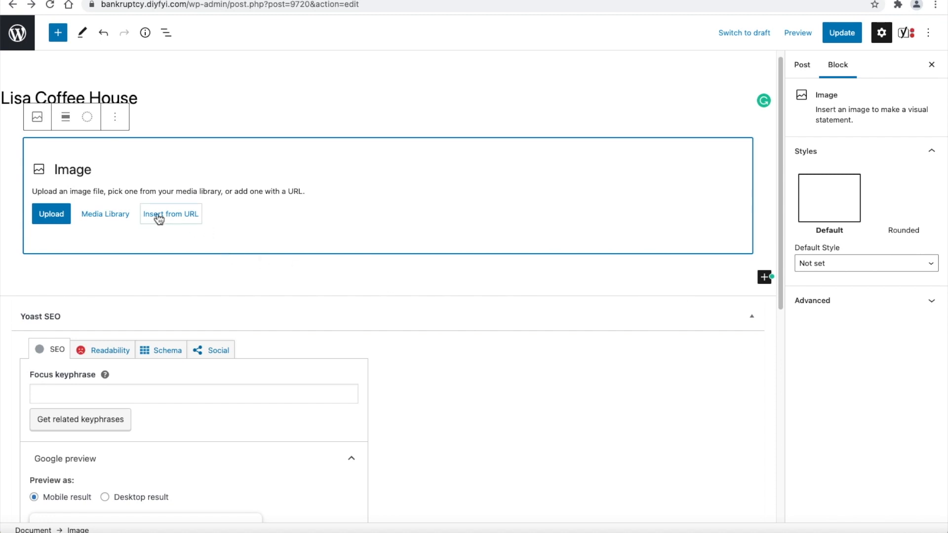
click(123, 216)
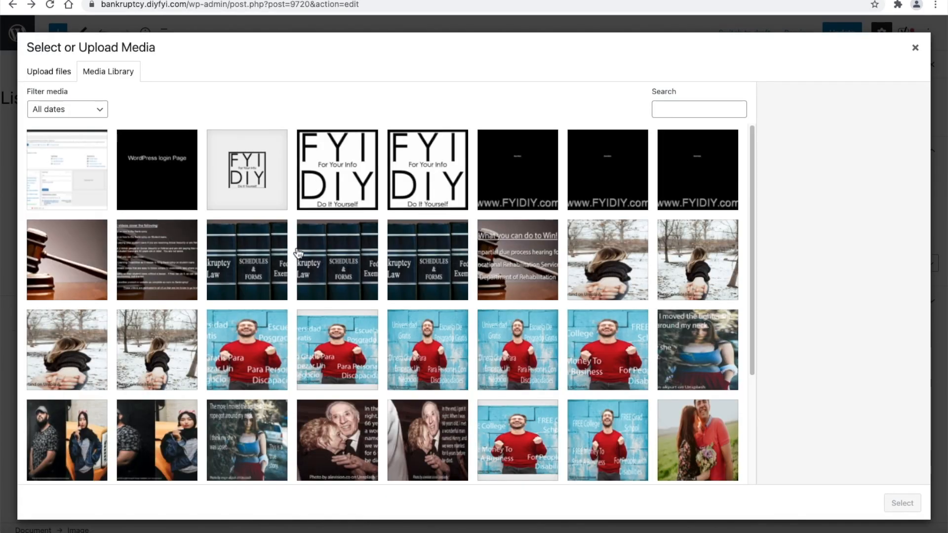
click(618, 292)
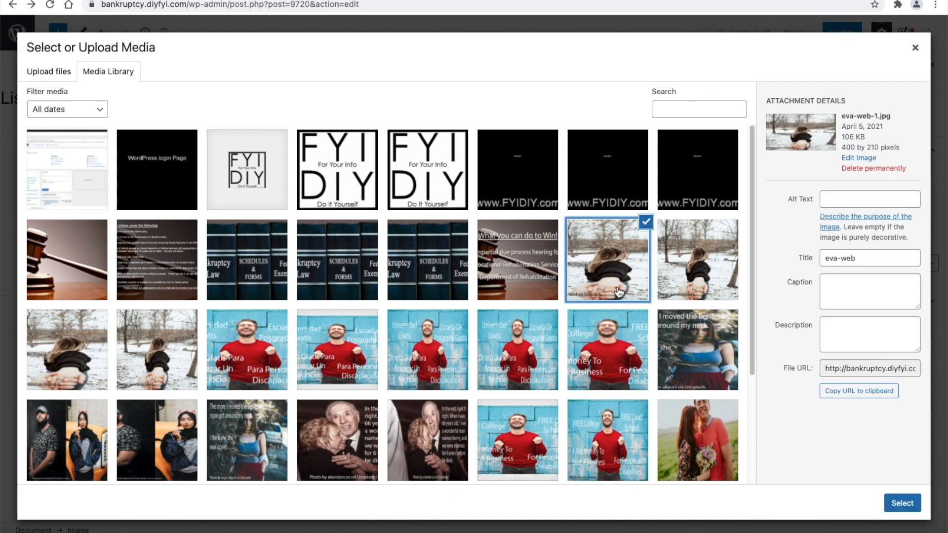
click(899, 504)
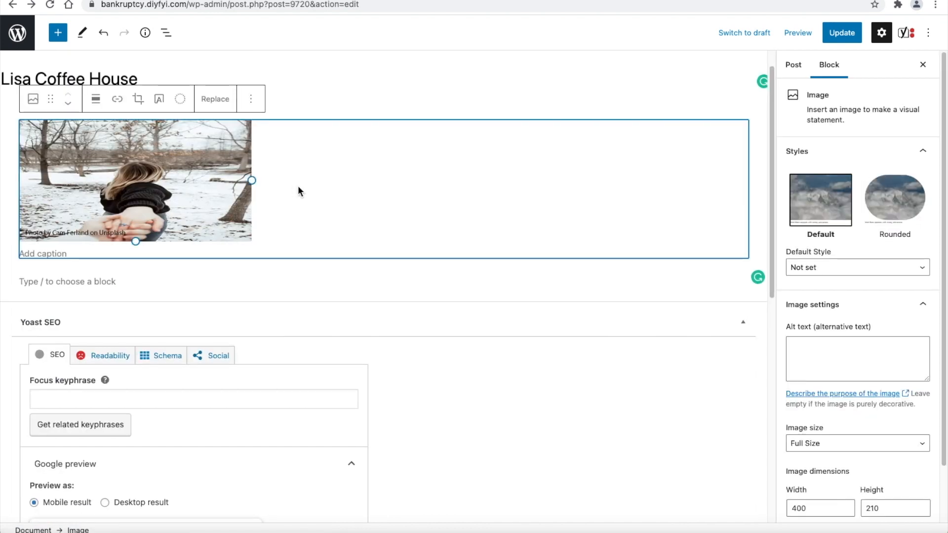
- Remove the image block from the post and undo the removal
click(254, 106)
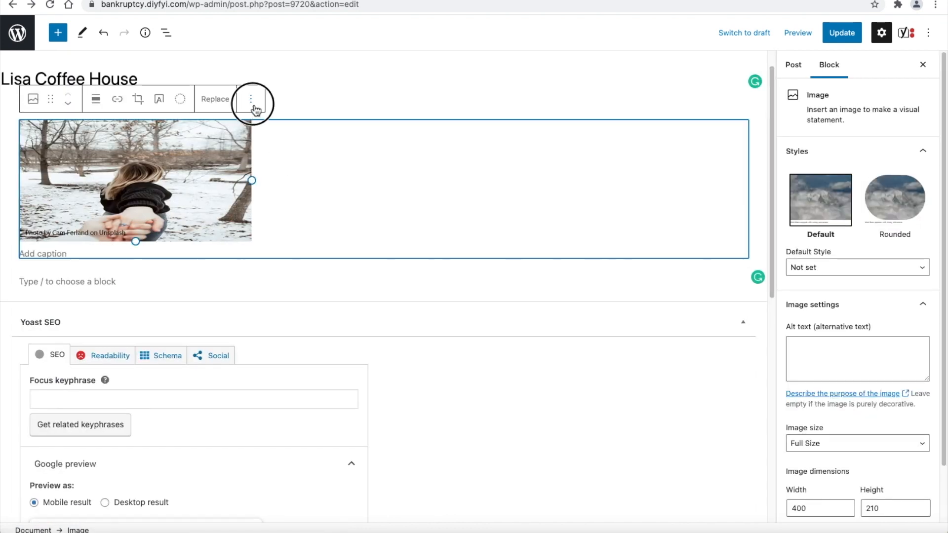
click(252, 101)
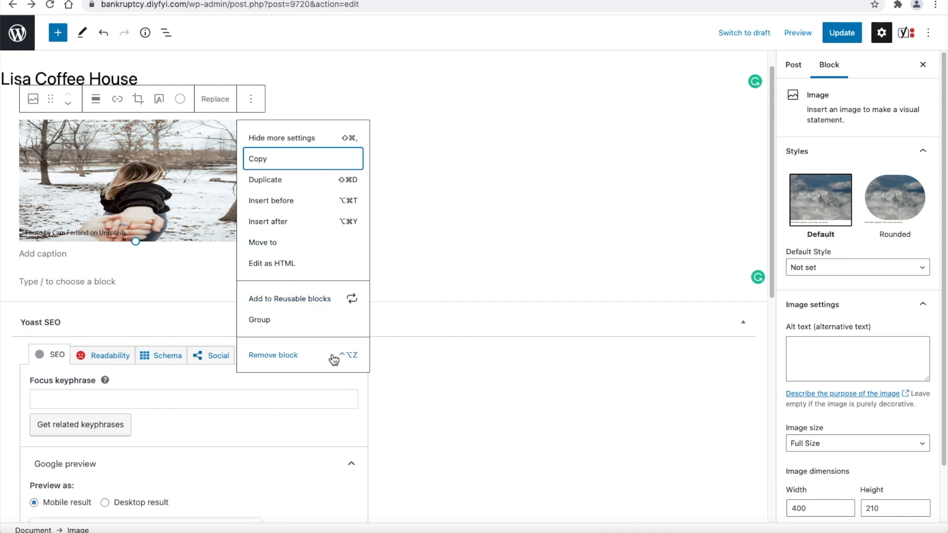
click(333, 357)
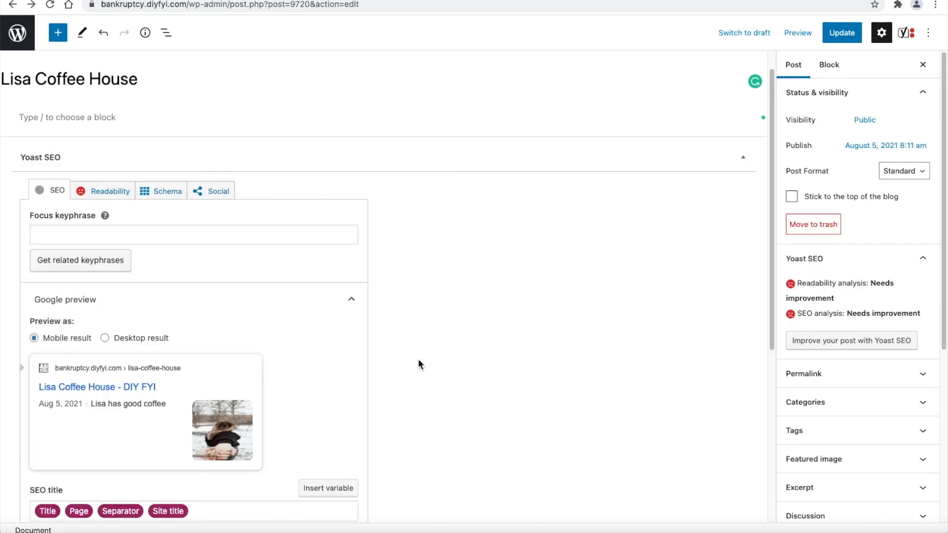
key(ctrl+z)
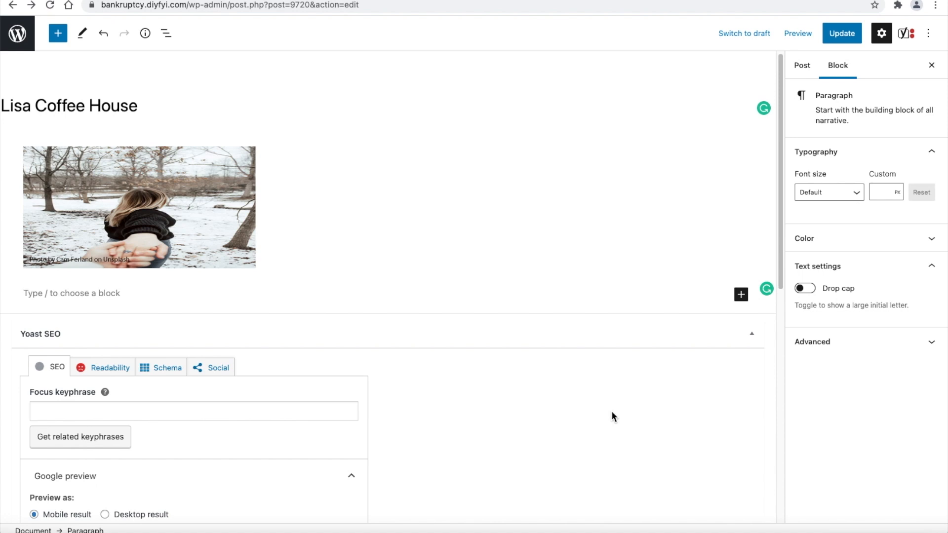
- Align the snowy park image to the center of the post
click(212, 216)
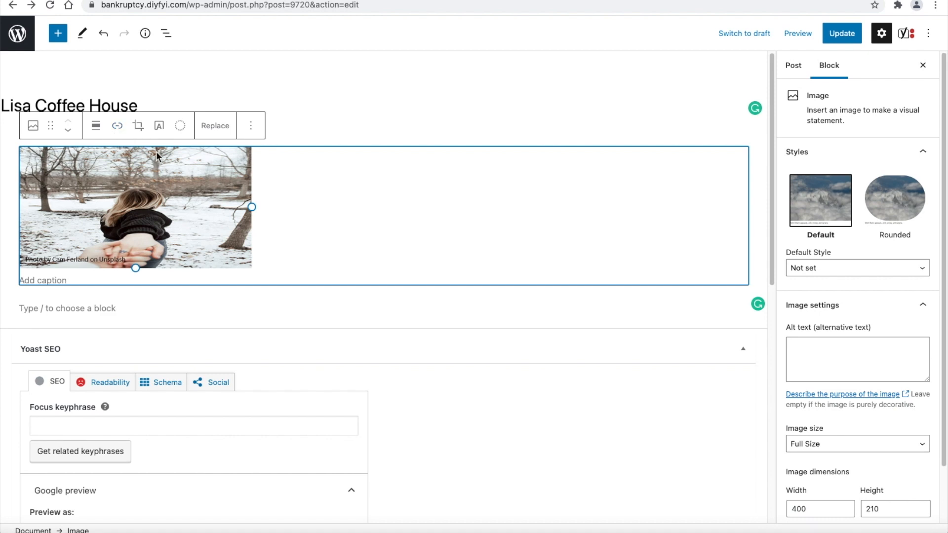
click(103, 129)
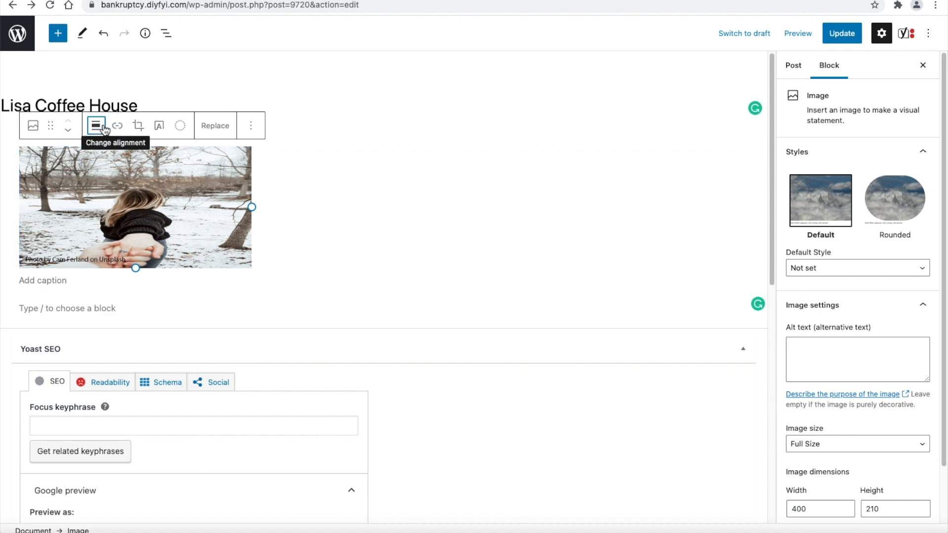
click(127, 186)
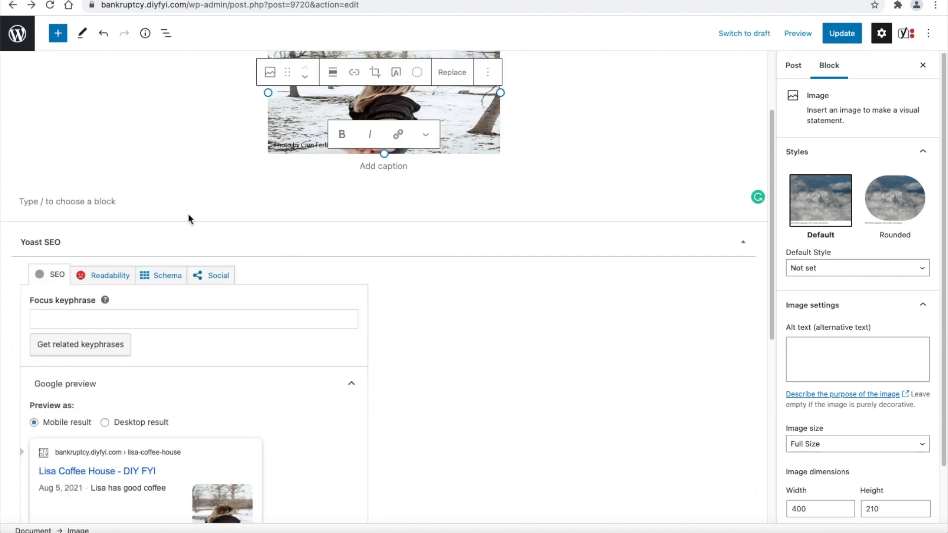
click(288, 163)
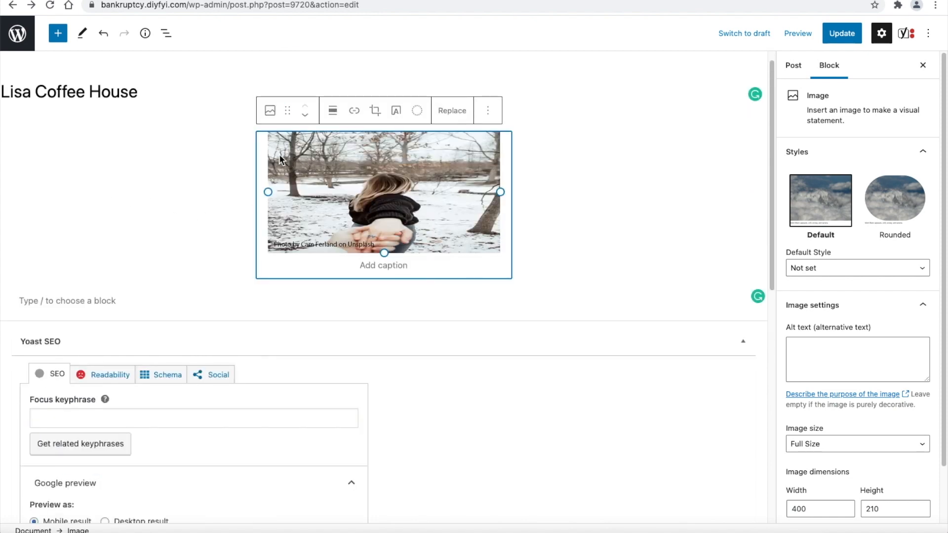
- Apply the Rounded style to the image and resize it to about 462 by 242 pixels
click(280, 118)
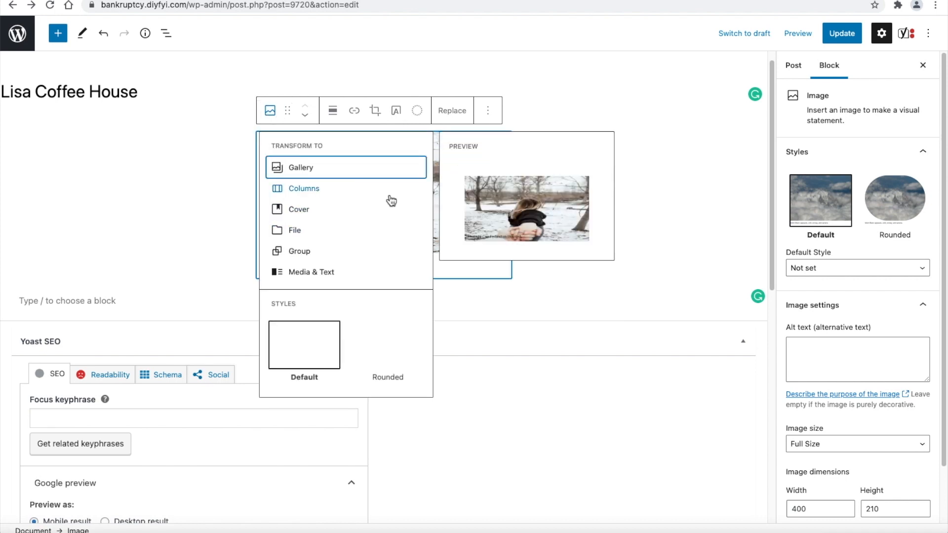
click(392, 372)
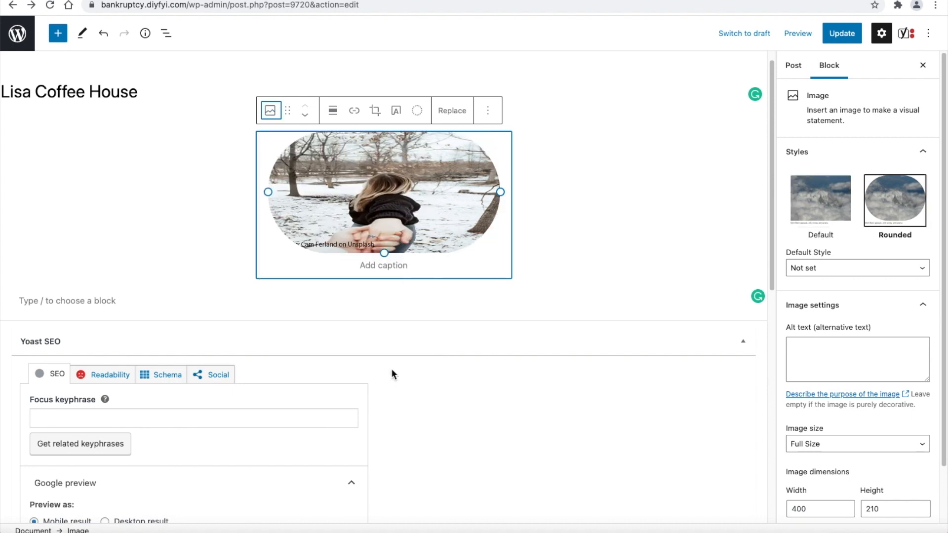
drag(472, 256, 437, 196)
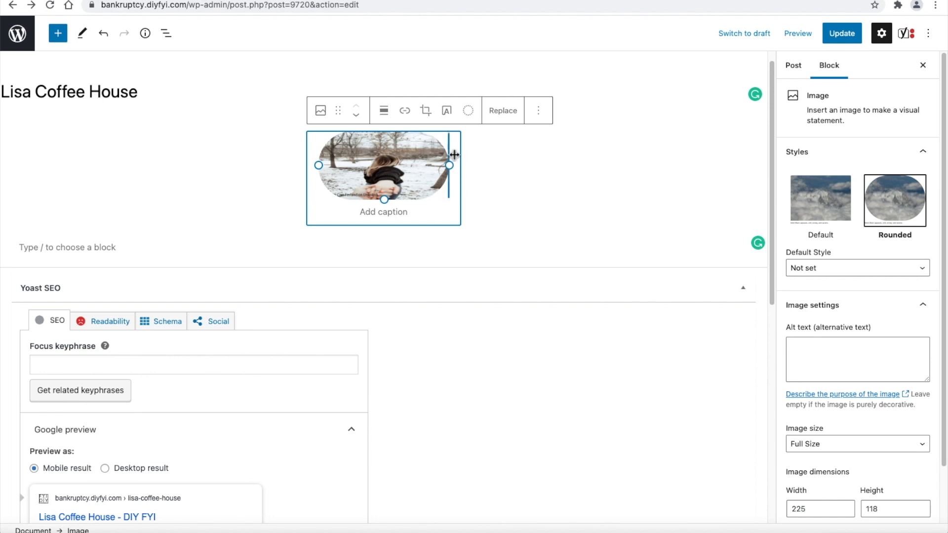
drag(453, 155, 591, 214)
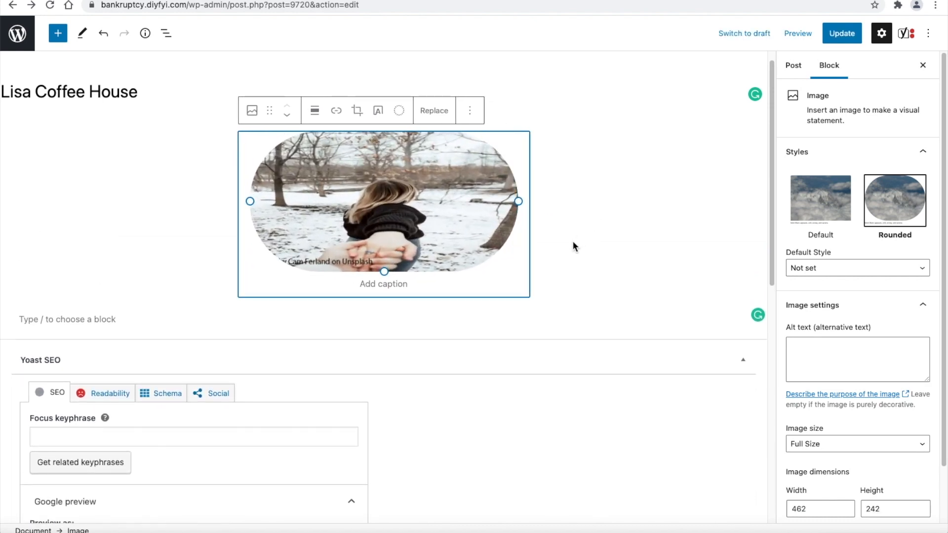
- Check the image's link options without adding a link, and remove the image block from the post
click(434, 236)
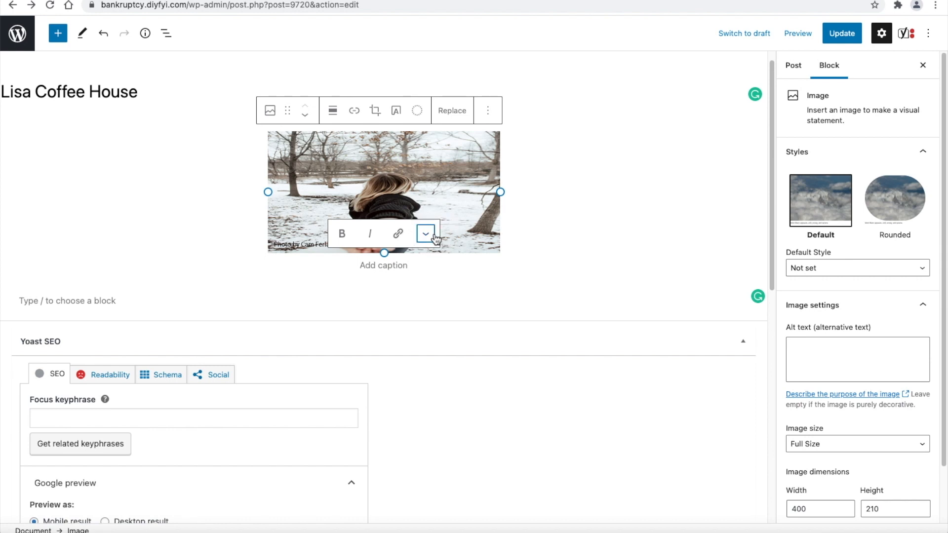
click(565, 241)
click(362, 117)
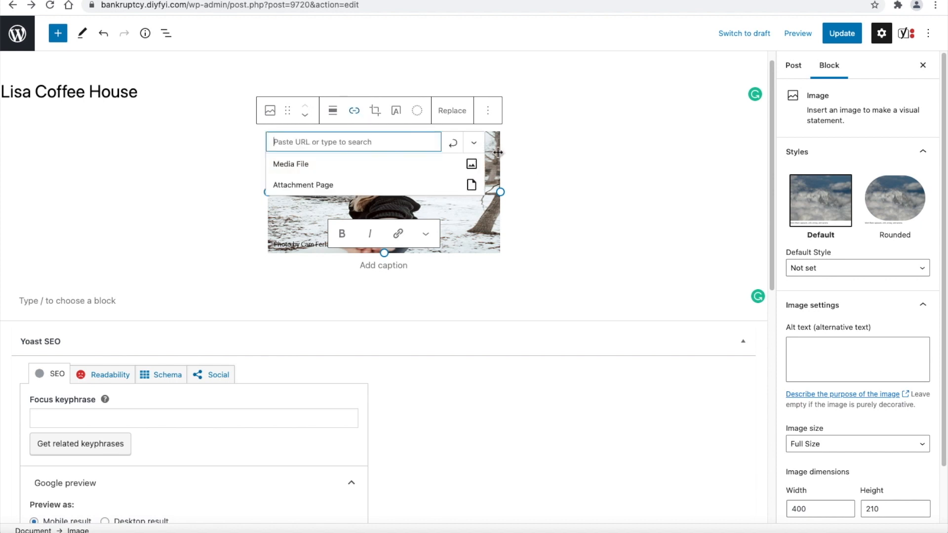
click(544, 166)
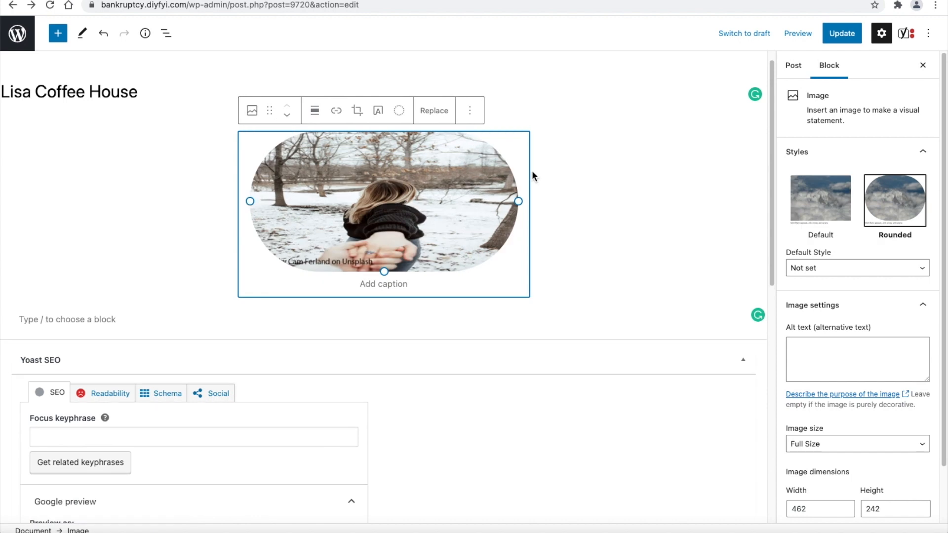
click(478, 120)
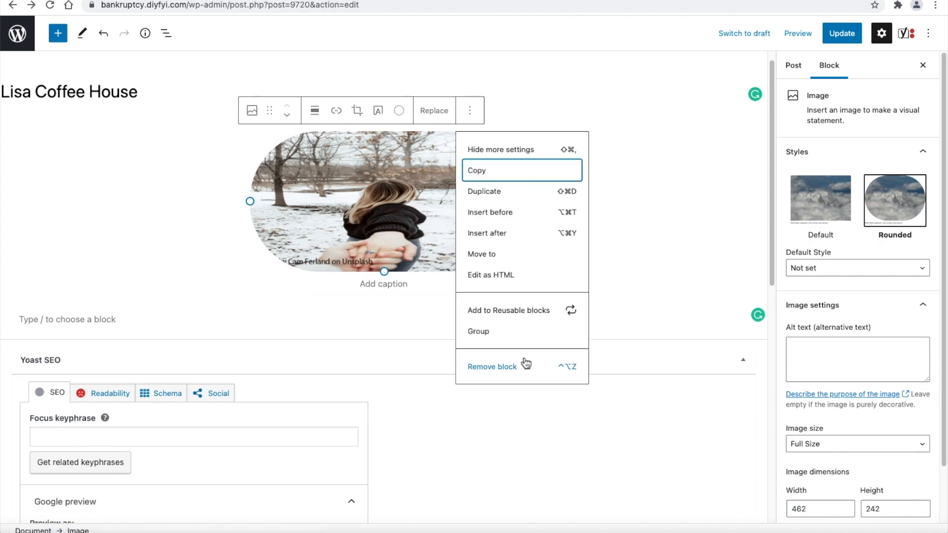
click(556, 367)
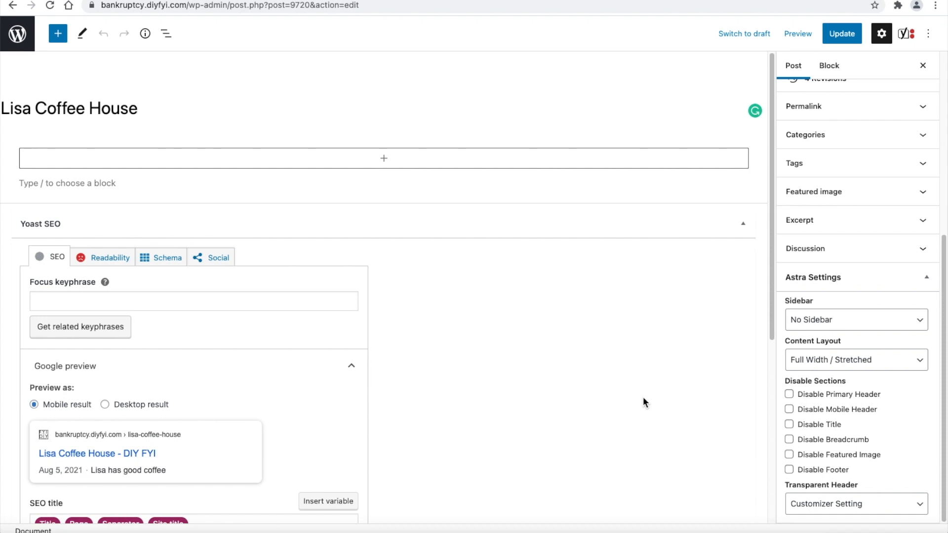
- Add a Video block from the full block library inside the empty column and open its option to insert from a URL
click(384, 160)
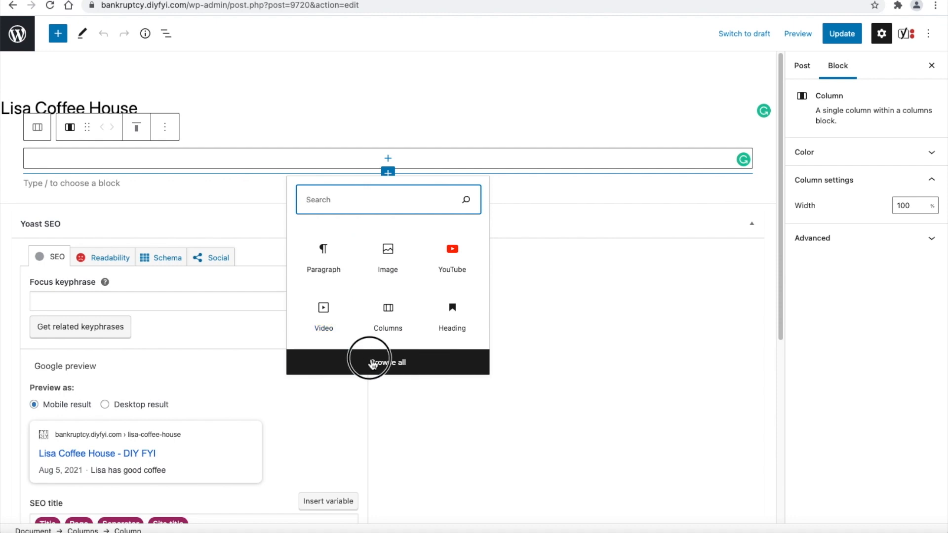
click(315, 359)
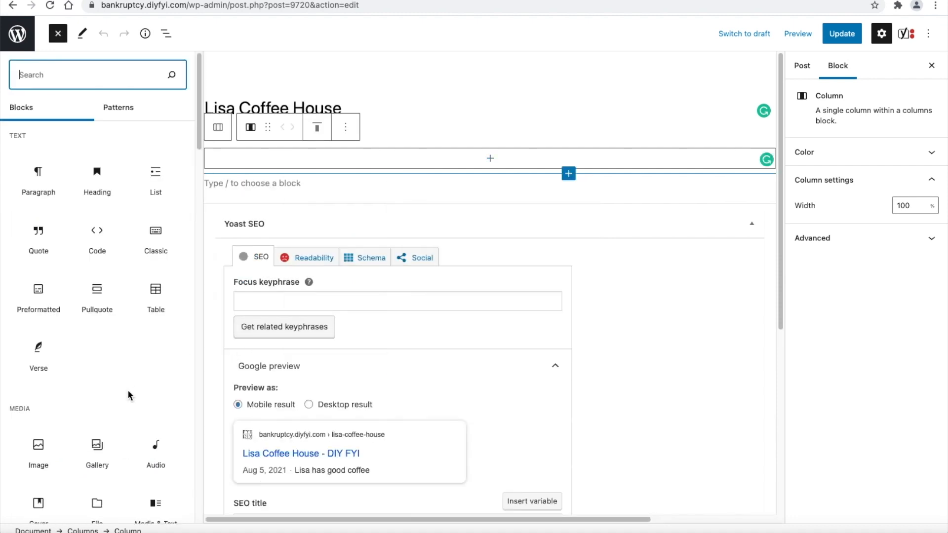
scroll(126, 389, down, 3)
scroll(99, 409, down, 3)
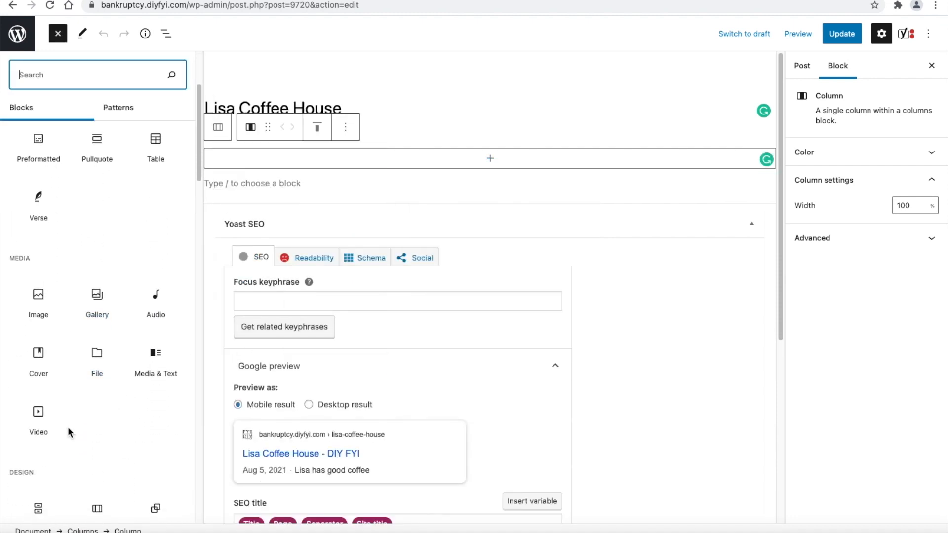
click(42, 419)
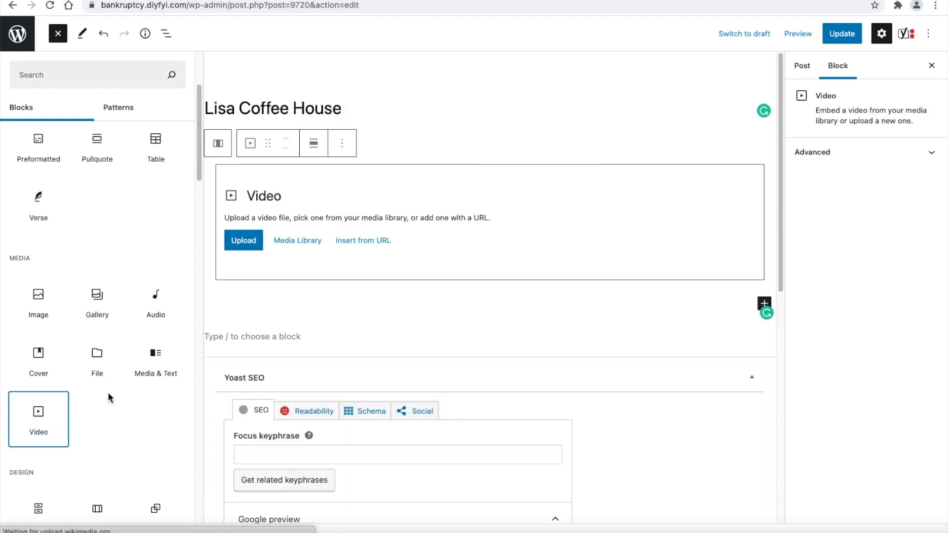
click(376, 249)
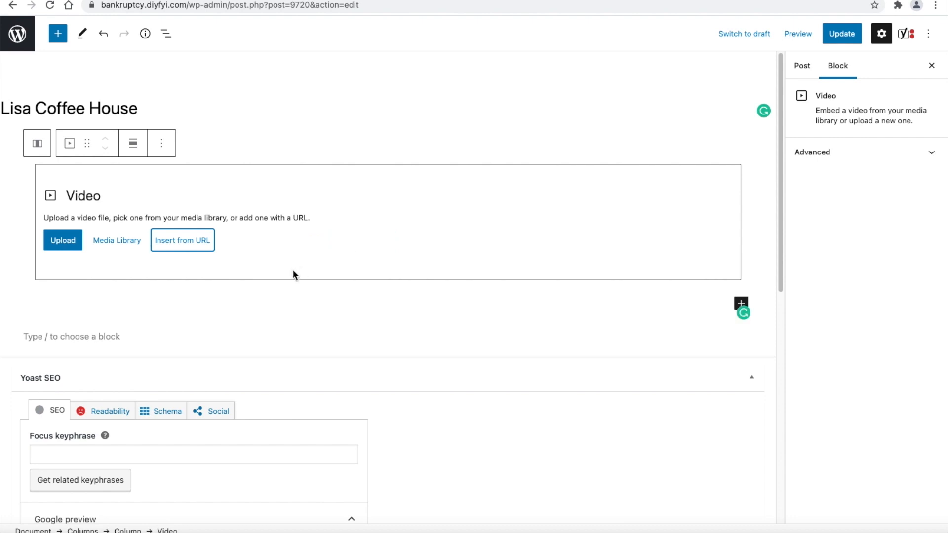
click(202, 249)
right_click(201, 275)
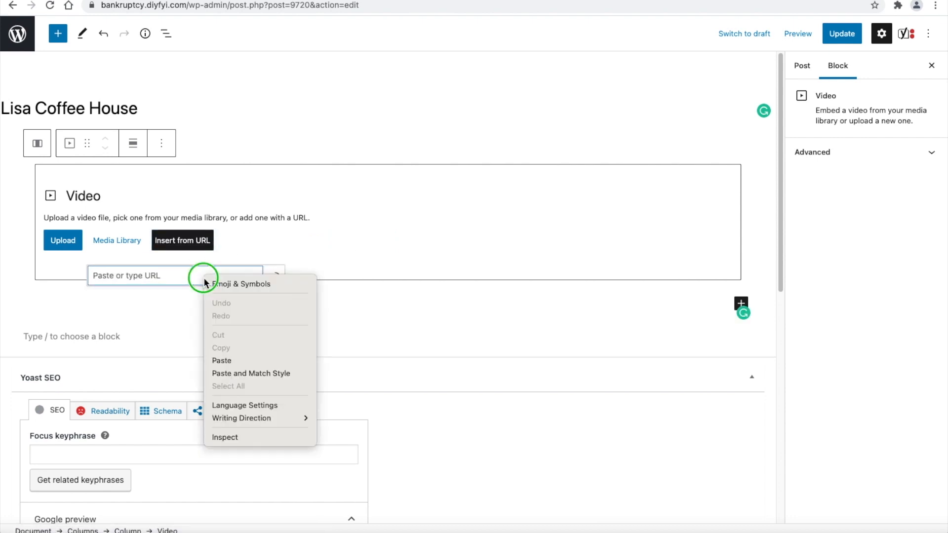
click(242, 360)
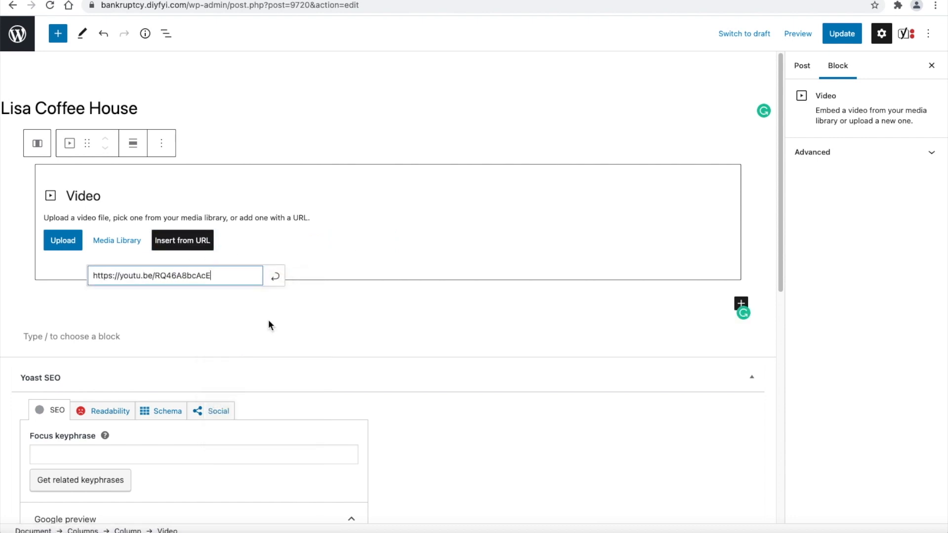
click(278, 280)
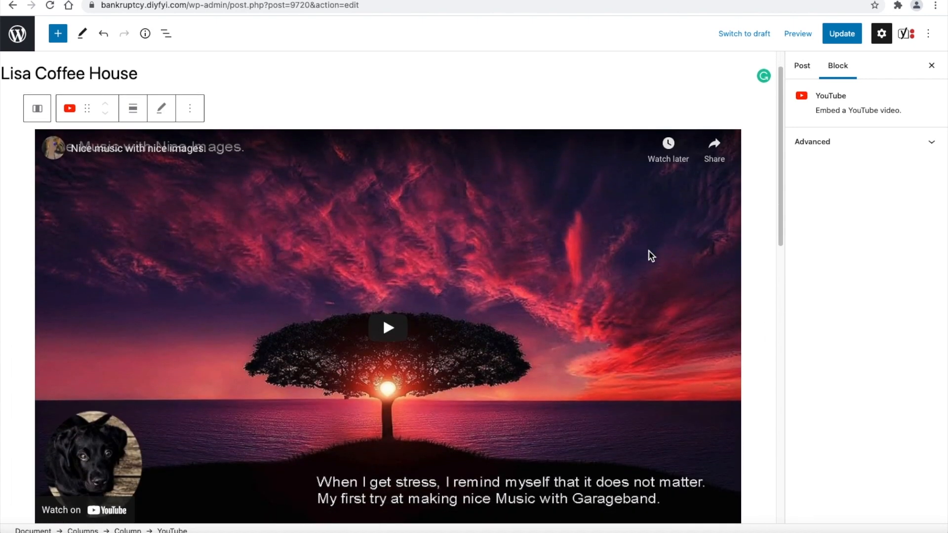
- Set the post's Astra content layout to Boxed and look over the resulting page
click(716, 74)
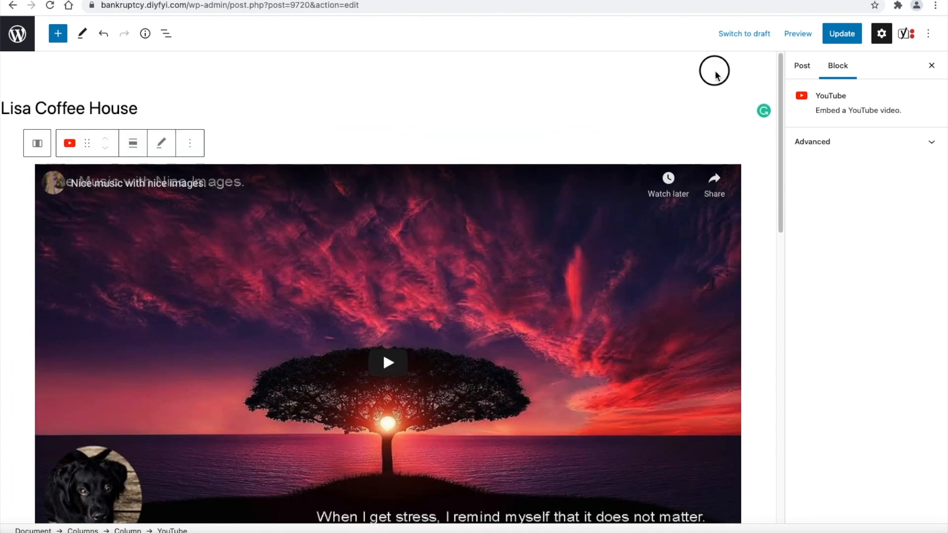
scroll(880, 414, down, 4)
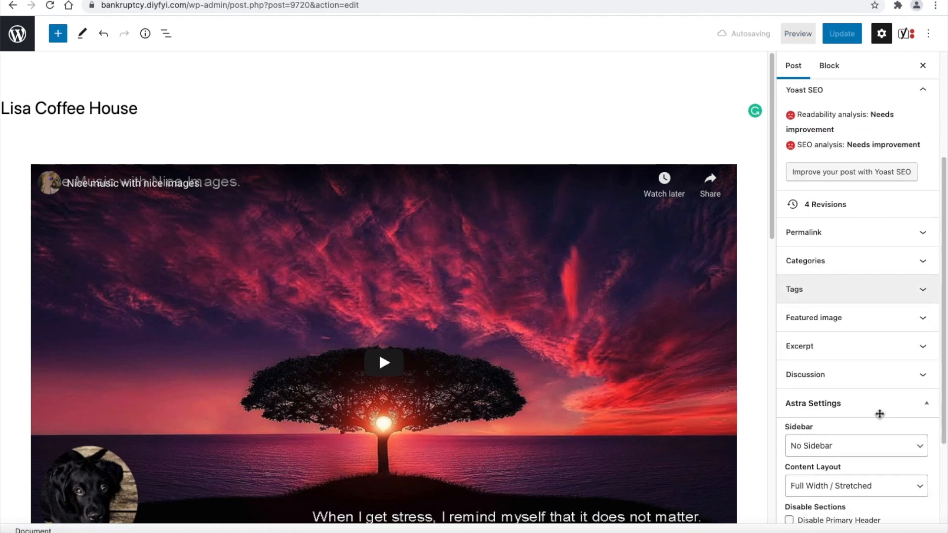
scroll(880, 414, down, 2)
click(877, 389)
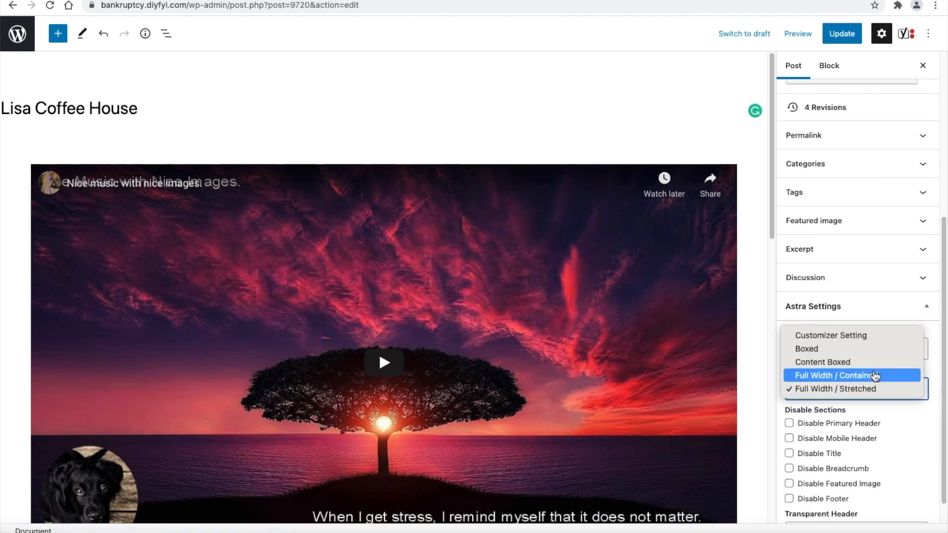
click(870, 349)
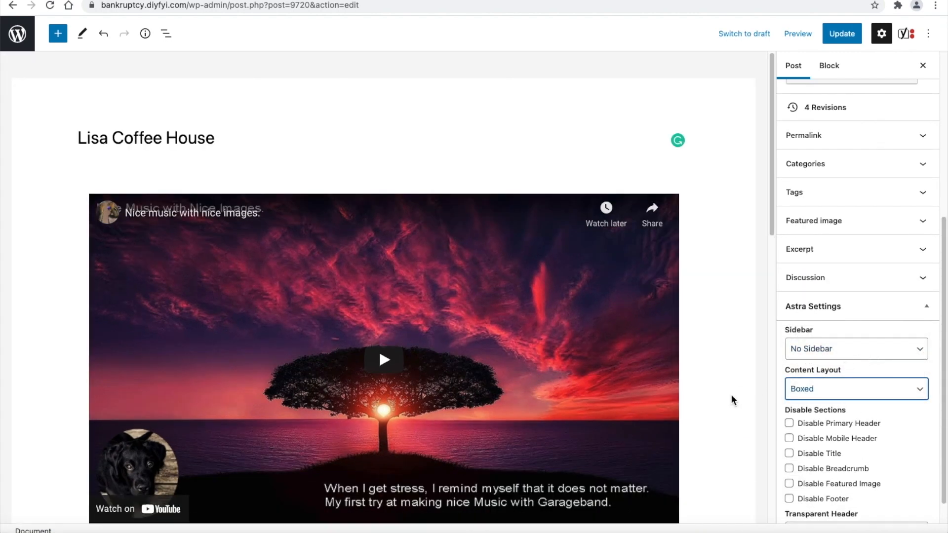
scroll(718, 397, down, 3)
scroll(718, 397, up, 3)
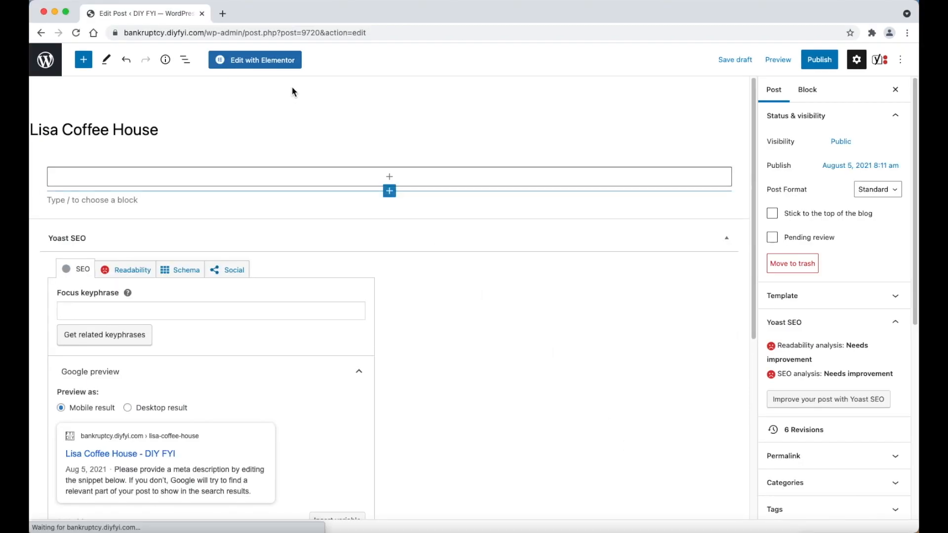
- Open the Lisa Coffee House post in the Elementor page builder
click(283, 64)
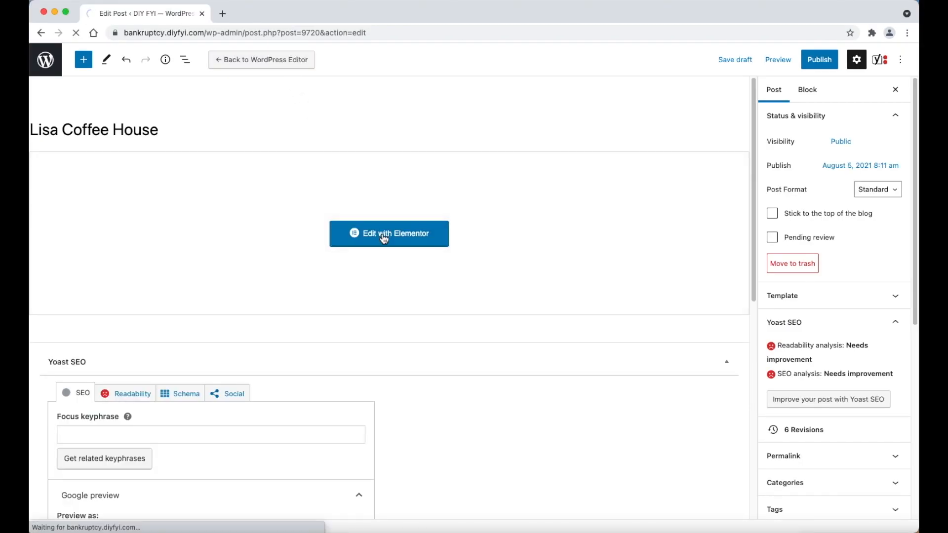
click(384, 236)
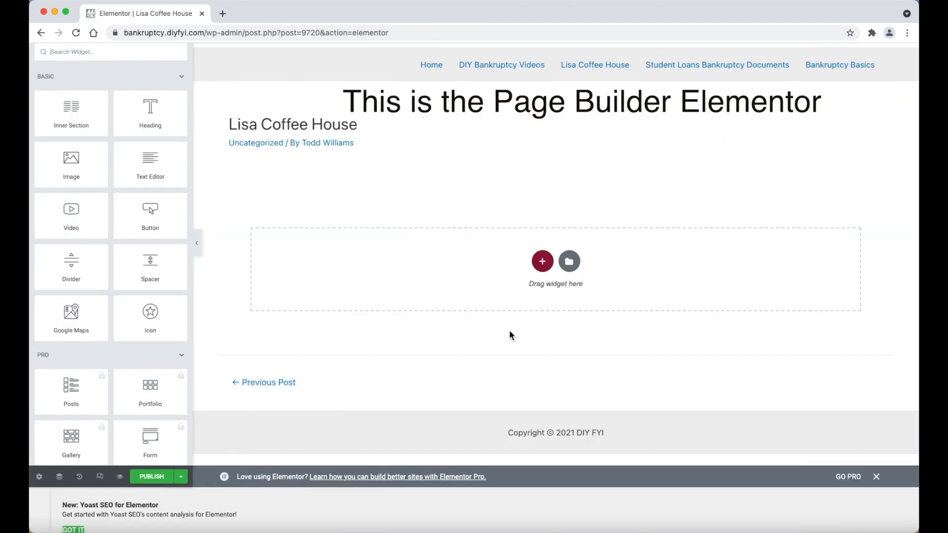
click(542, 261)
click(539, 291)
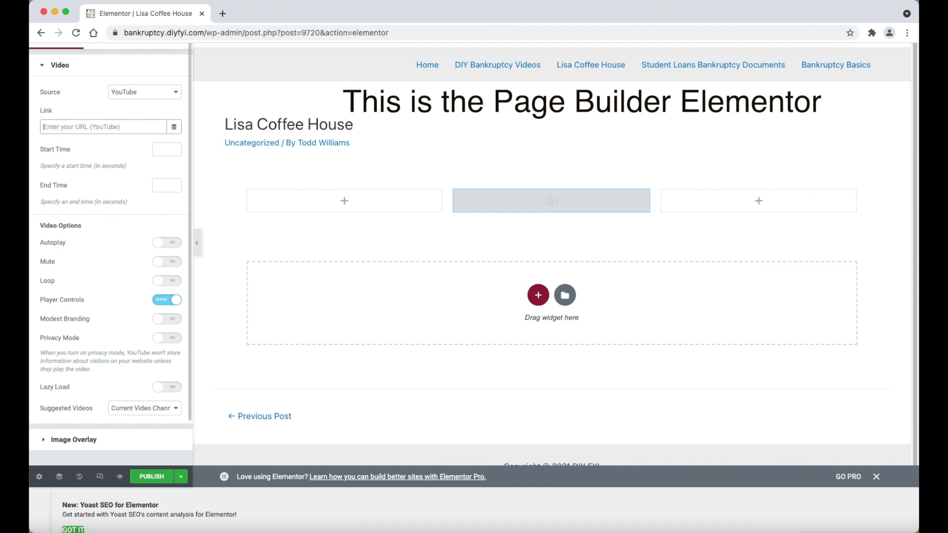
text(https://youtu.be/RQ46A8bcAcE)
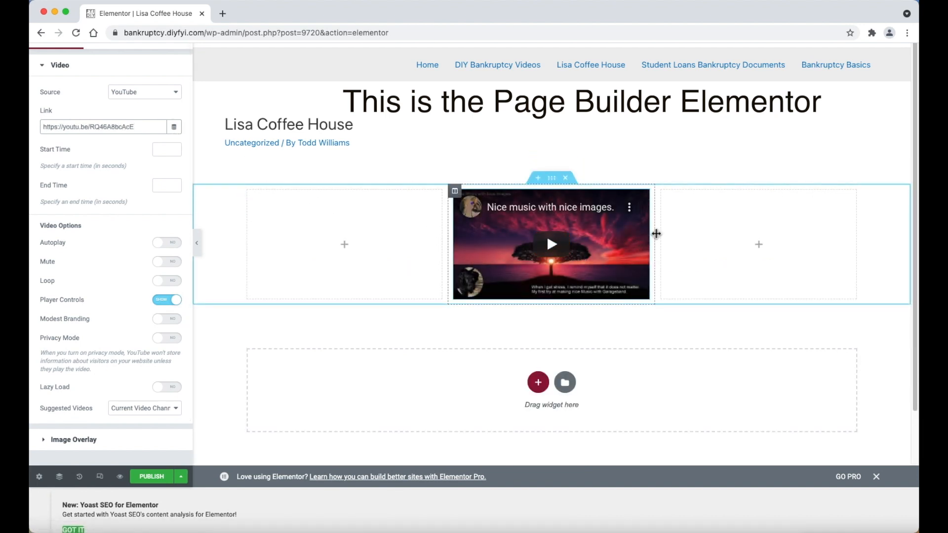
- Delete the empty column before the video and widen the video column to about two thirds of the section
drag(656, 236, 673, 266)
right_click(245, 190)
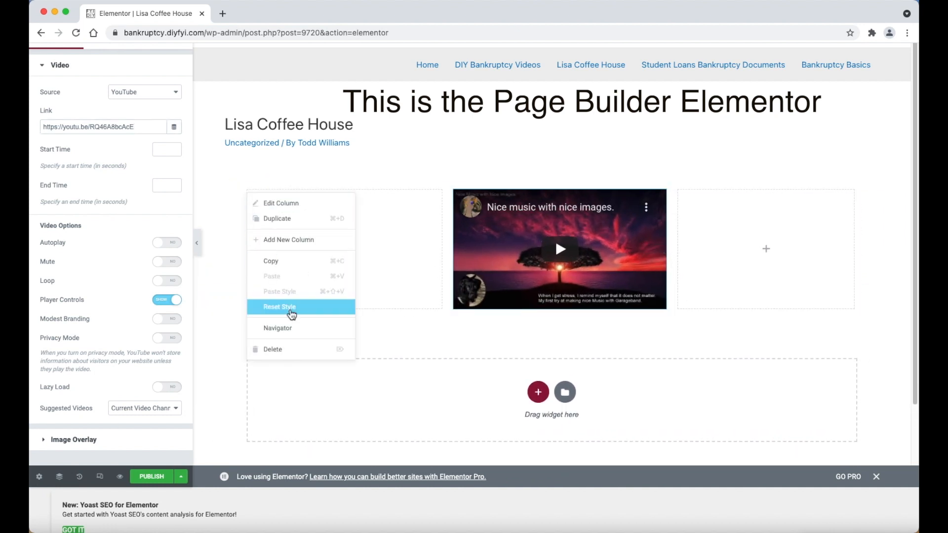
click(307, 352)
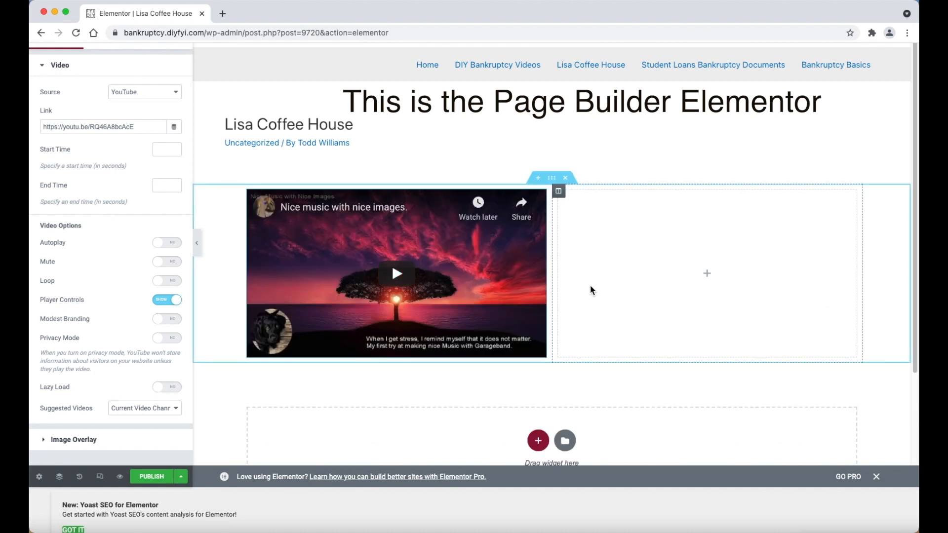
drag(551, 314, 664, 336)
- Show an image overlay on the video using bruce-es-6.jpg from the media library, and play the video in the post preview
click(131, 439)
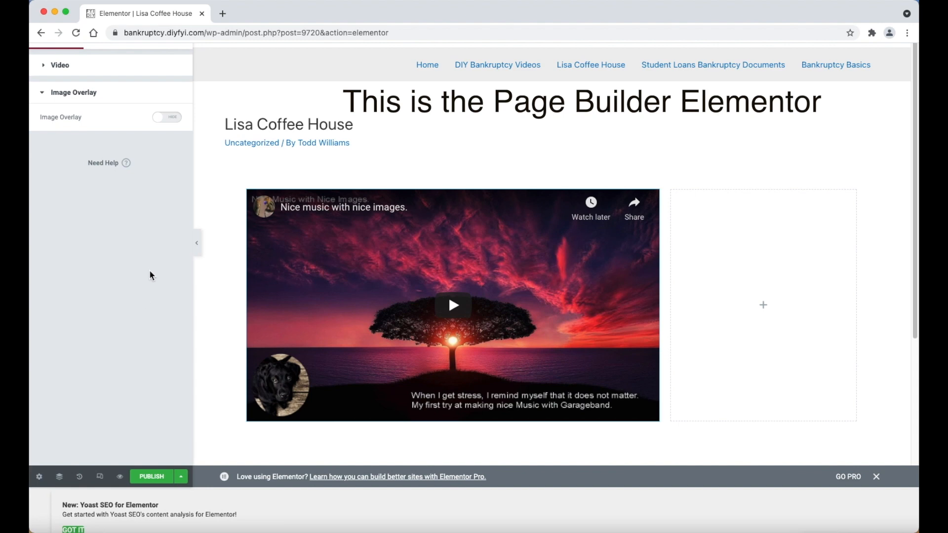
click(168, 119)
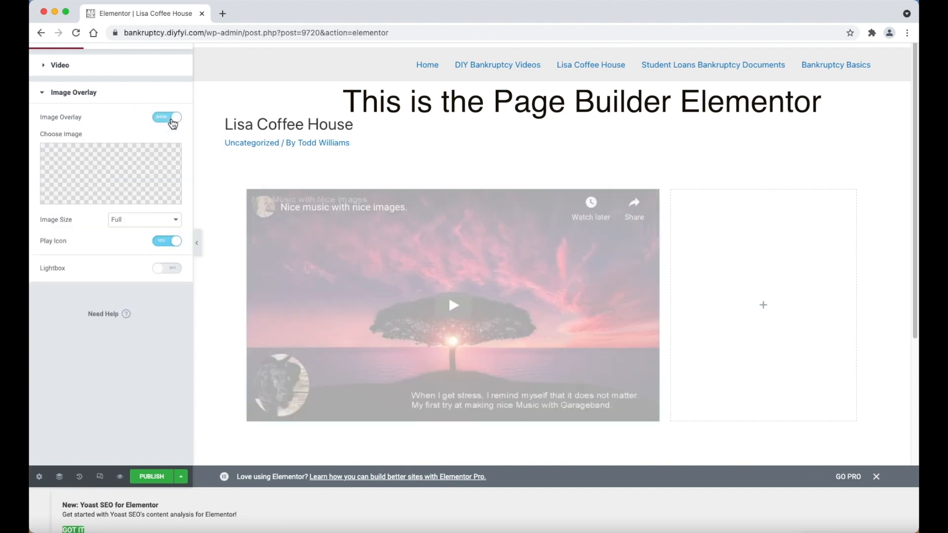
click(139, 180)
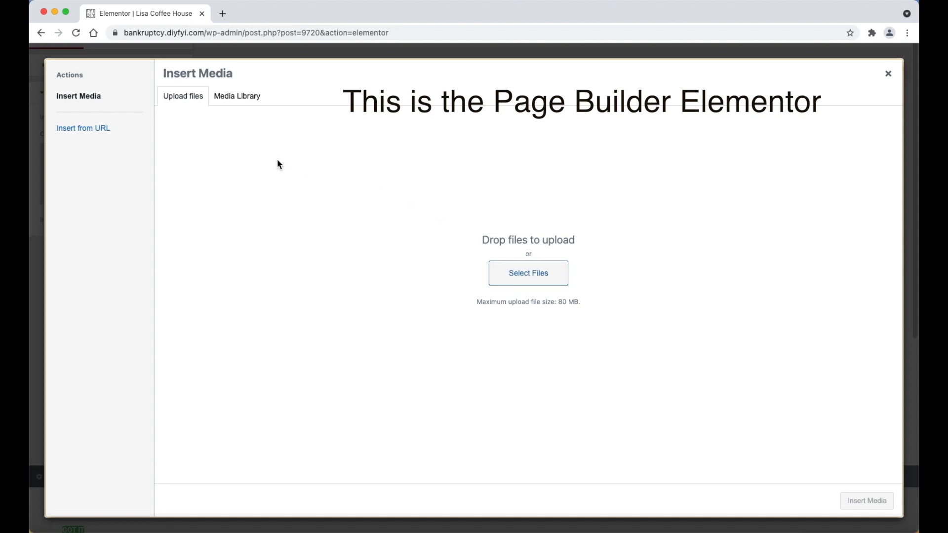
click(243, 104)
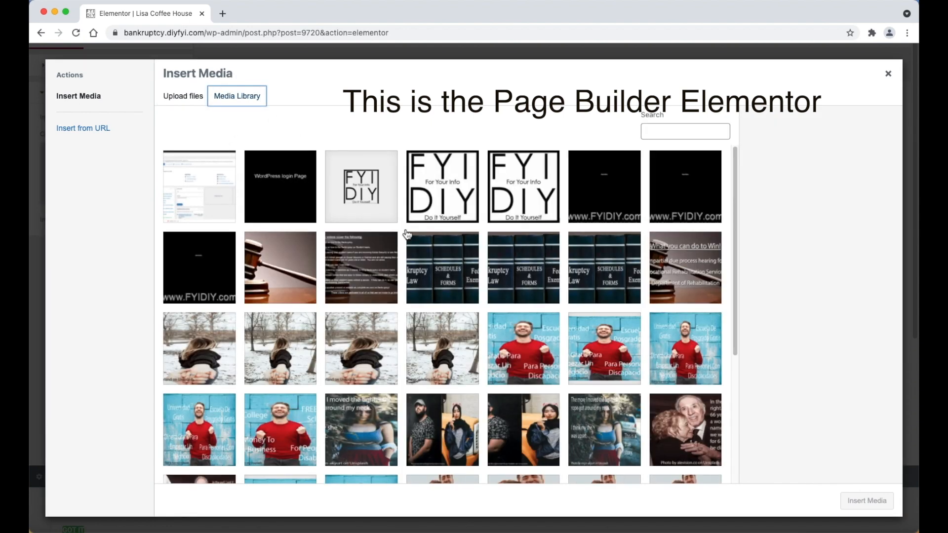
click(523, 365)
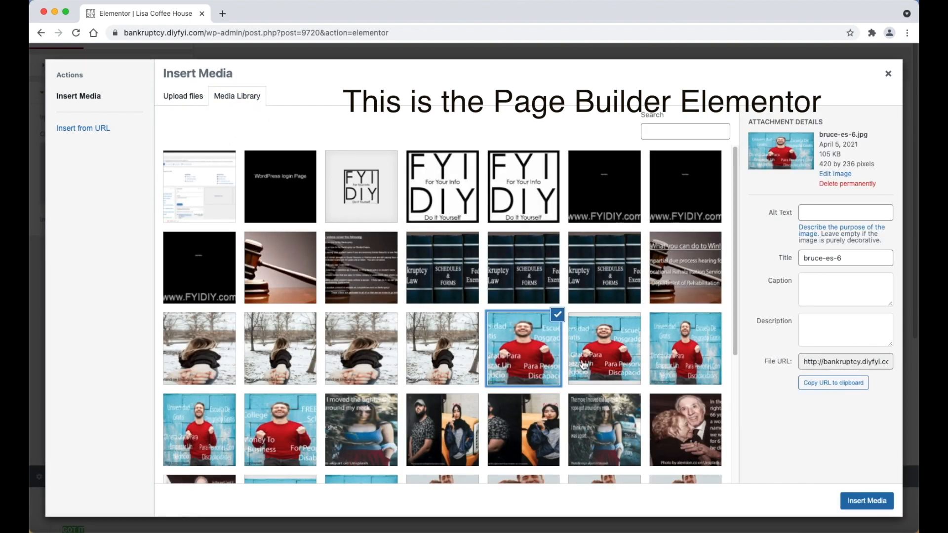
click(846, 502)
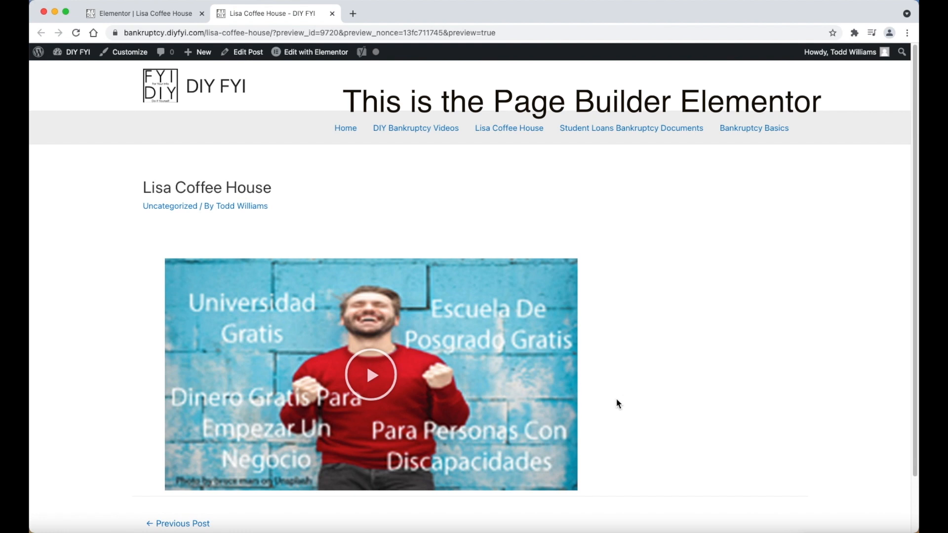
click(383, 393)
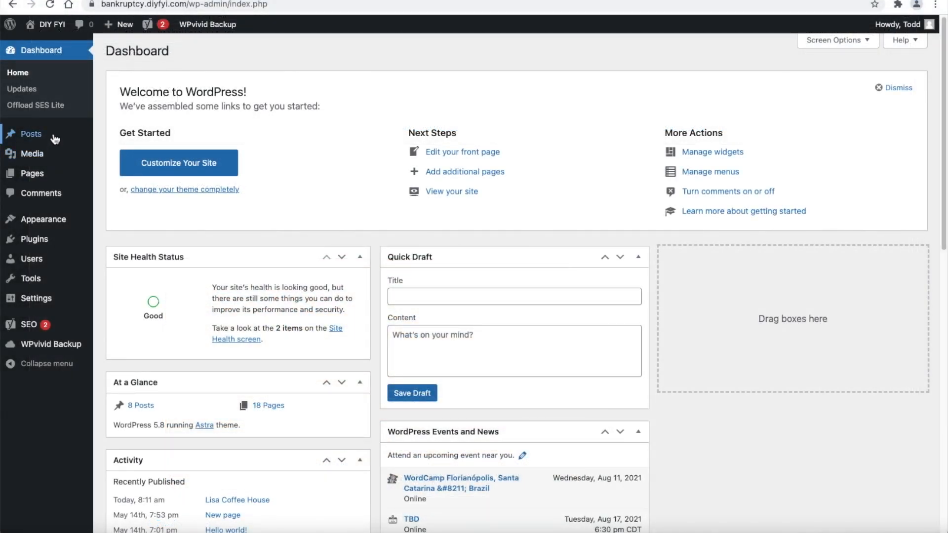
- Open the Lisa Coffee House post for editing from the list of all posts
mouse_move(53, 132)
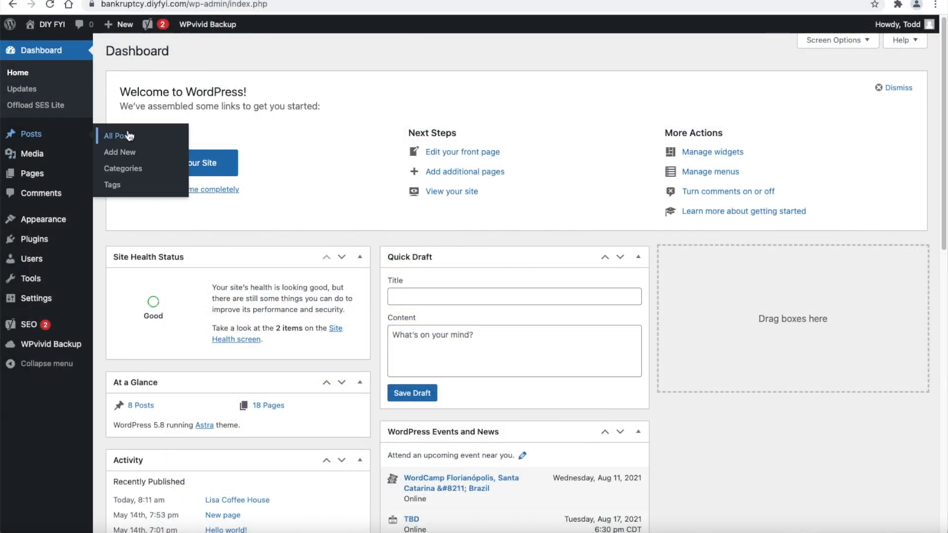
click(158, 142)
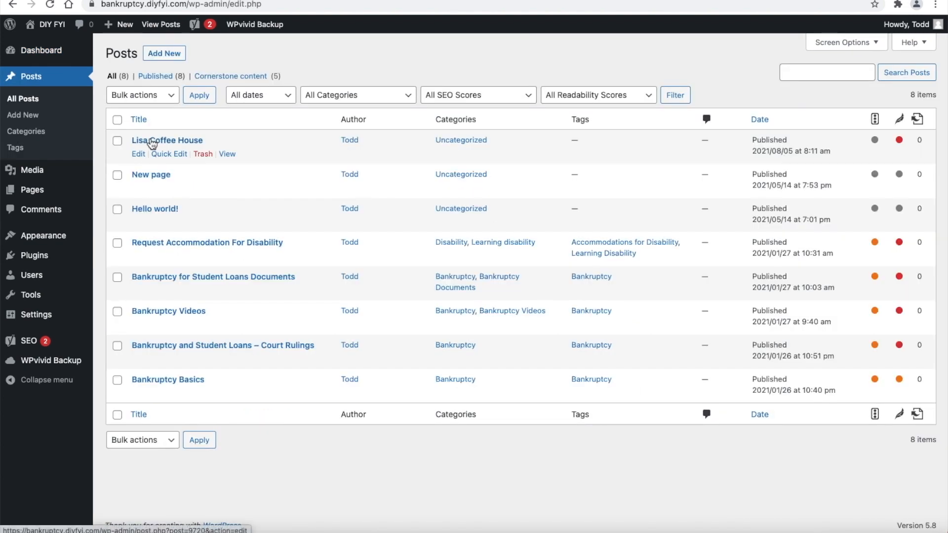
click(152, 142)
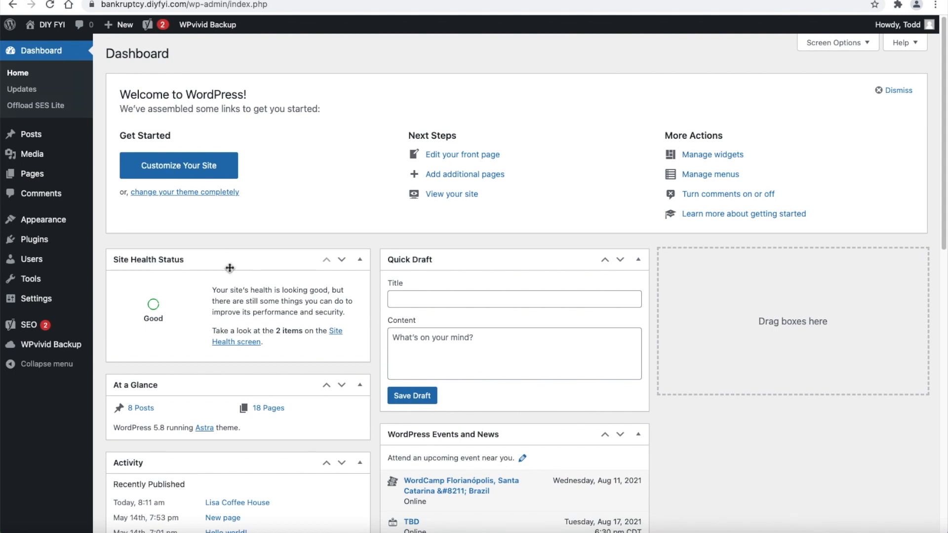
- Search the plugin directory for Elementor, and install and activate the Elementor Website Builder plugin
mouse_move(79, 247)
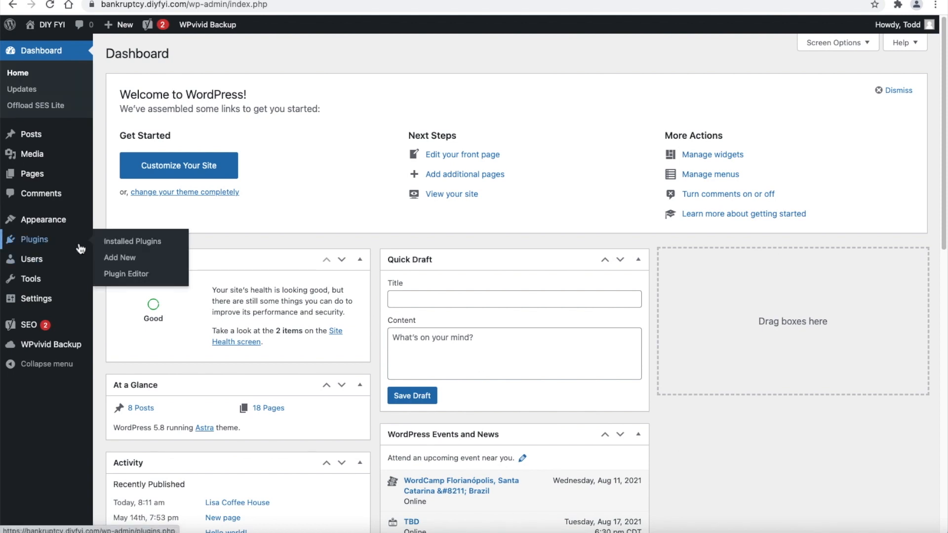
click(167, 260)
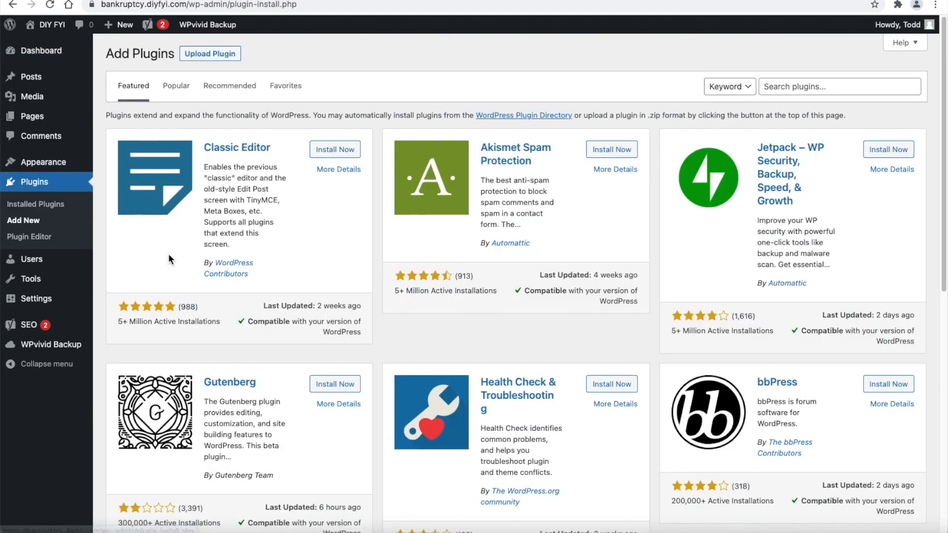
click(799, 87)
right_click(806, 89)
click(843, 171)
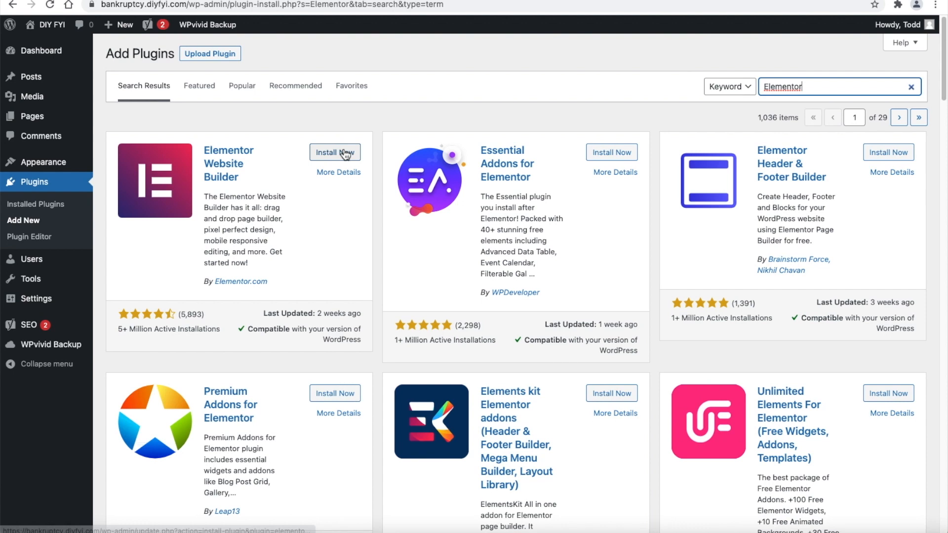
click(346, 154)
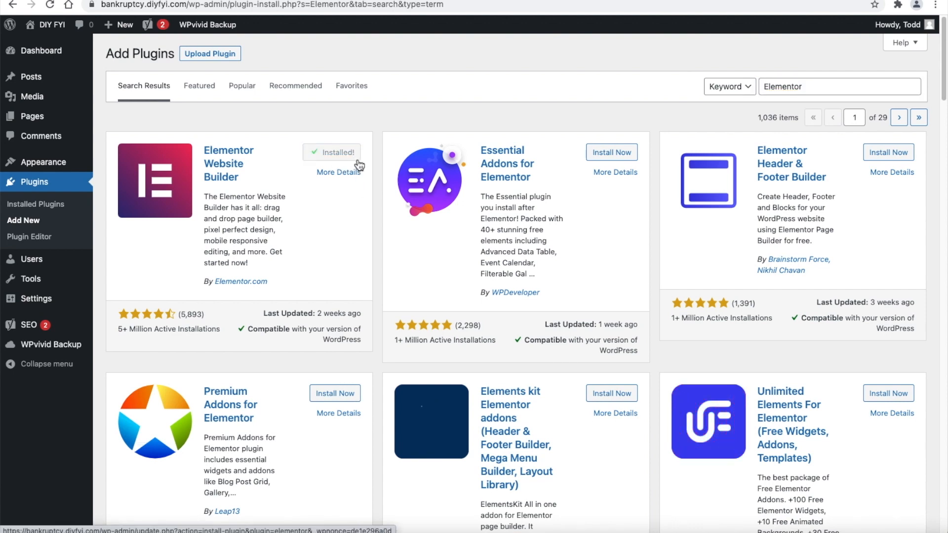
click(354, 157)
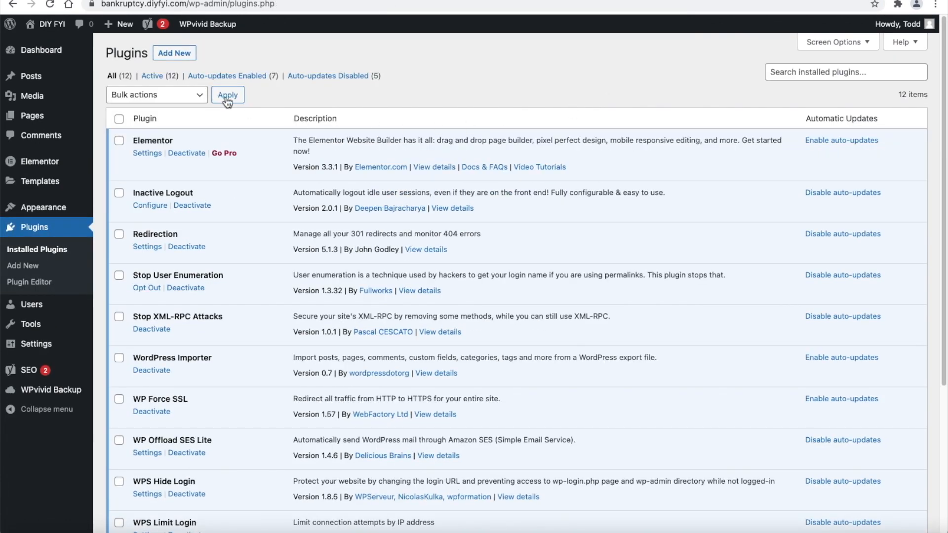
- Open the Lisa Coffee House post from the posts list and set its template to Elementor Full Width
mouse_move(79, 78)
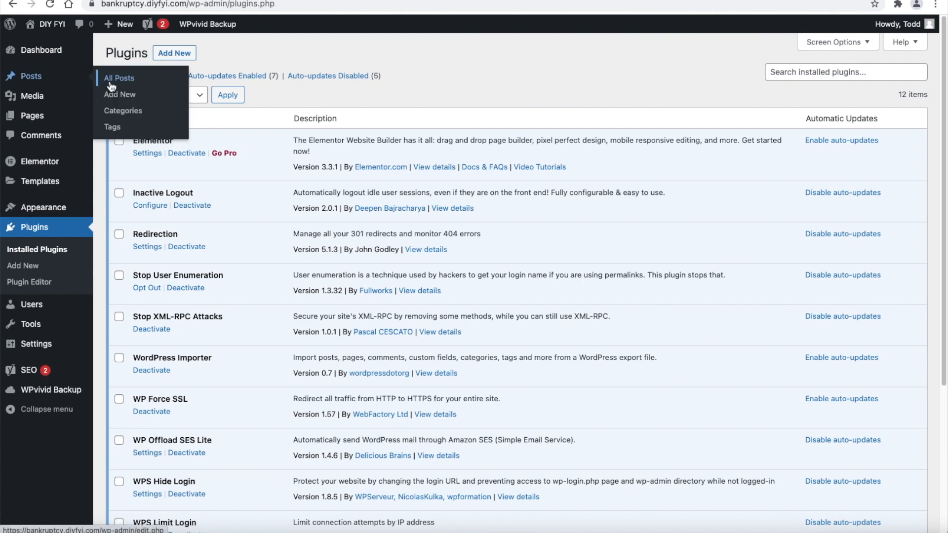
click(147, 85)
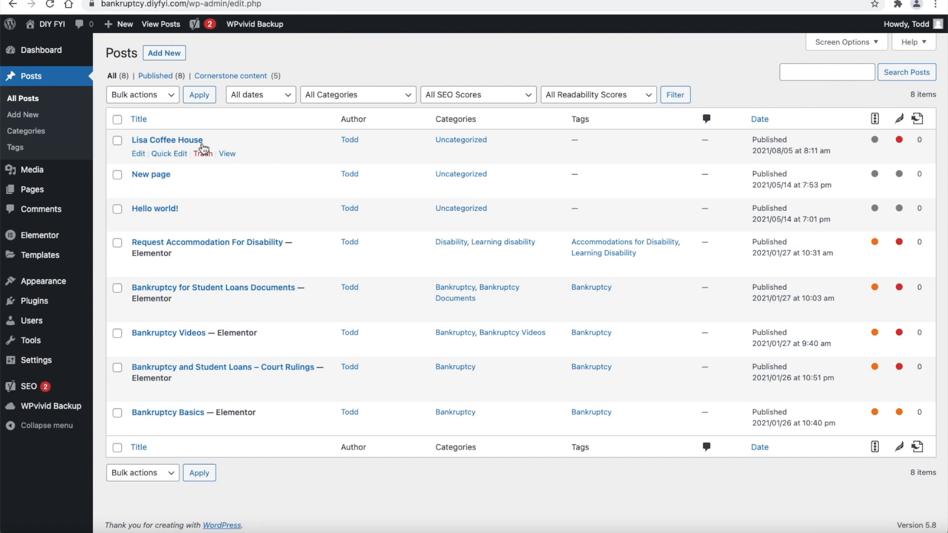
click(200, 142)
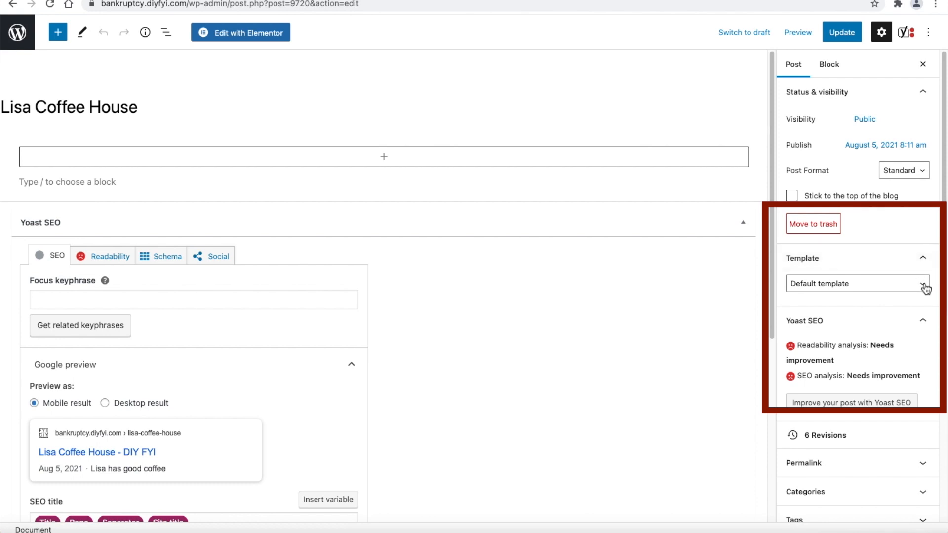
click(924, 285)
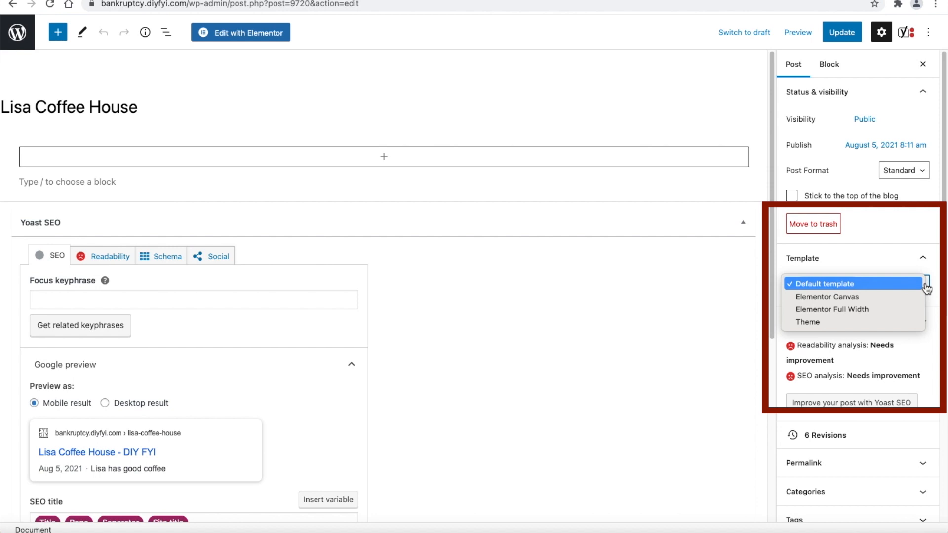
click(921, 310)
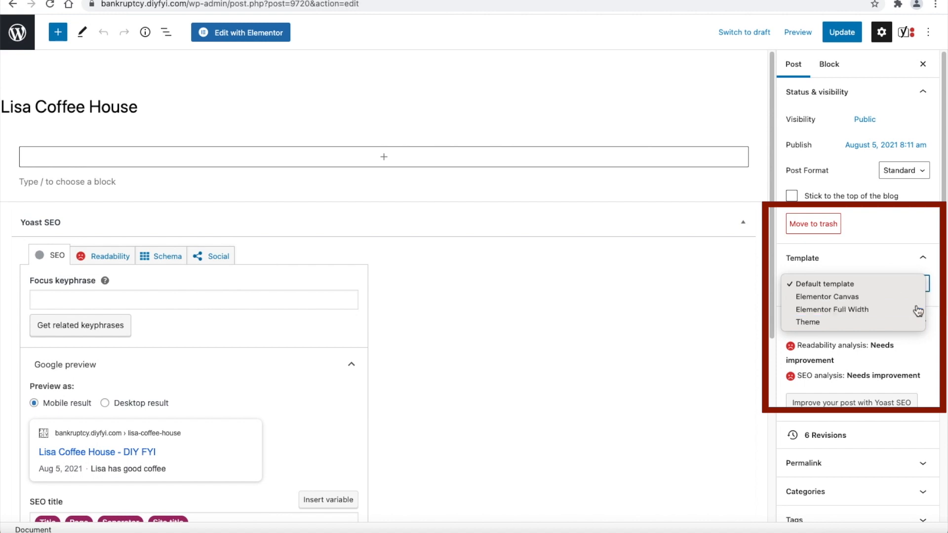
scroll(908, 383, down, 3)
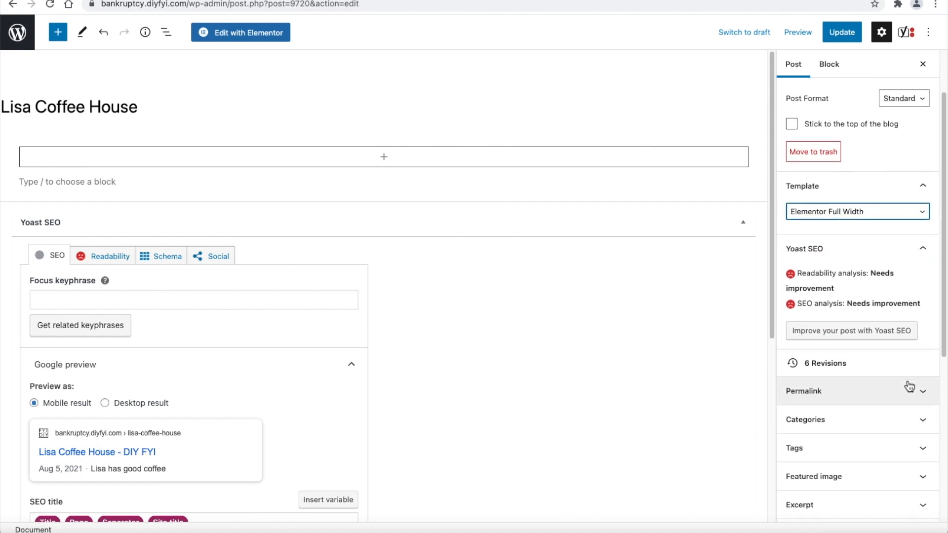
- Leave the Lisa Coffee House post editor without saving and return to the list of all posts
scroll(909, 387, down, 4)
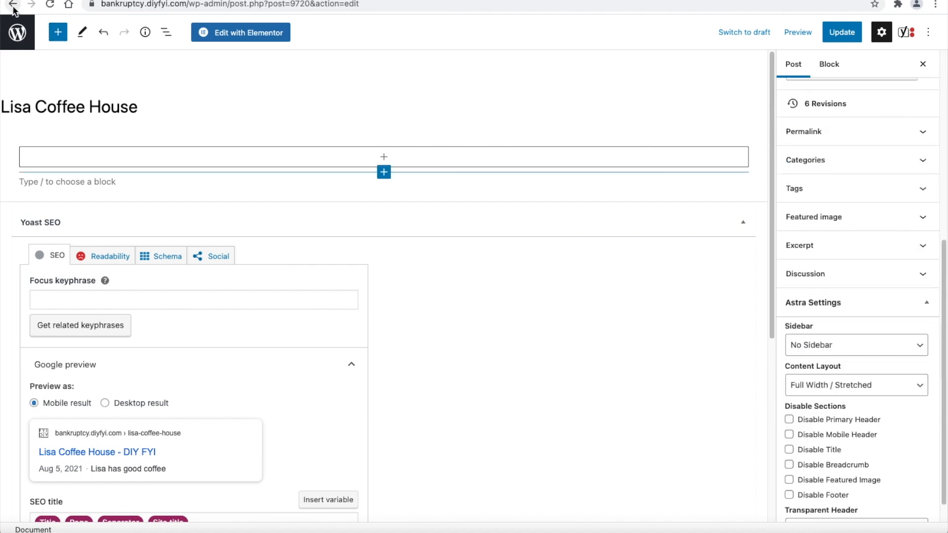
click(14, 4)
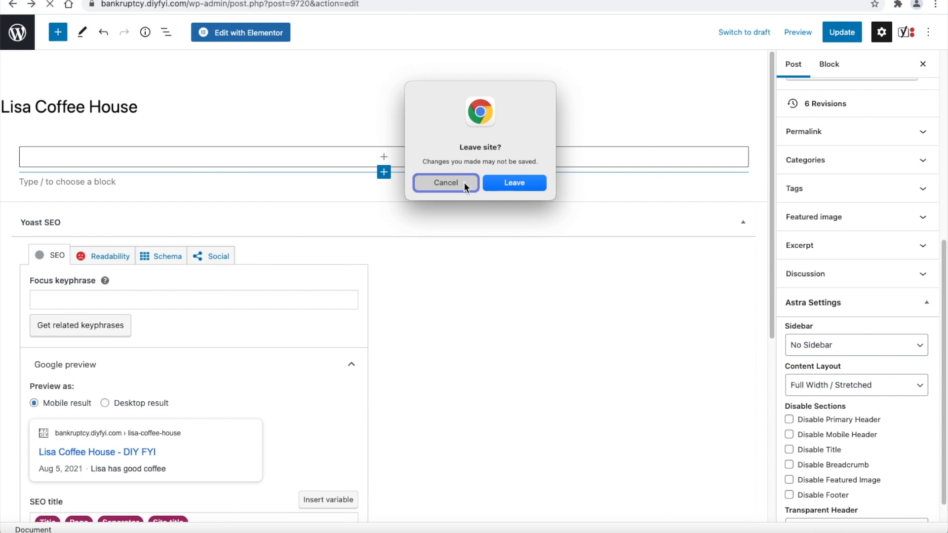
click(496, 186)
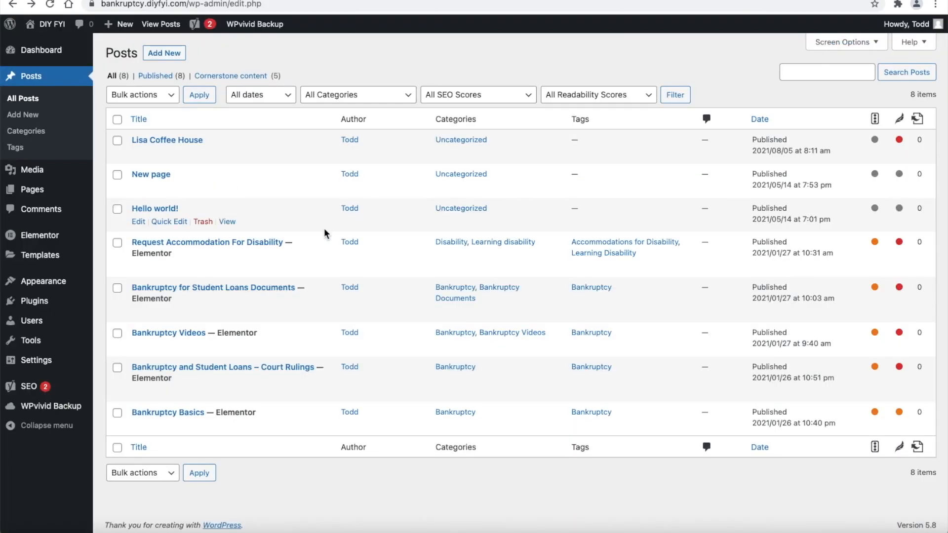
- Open the site customizer's global Container settings and choose Full Width / Stretched as the layout
mouse_move(44, 284)
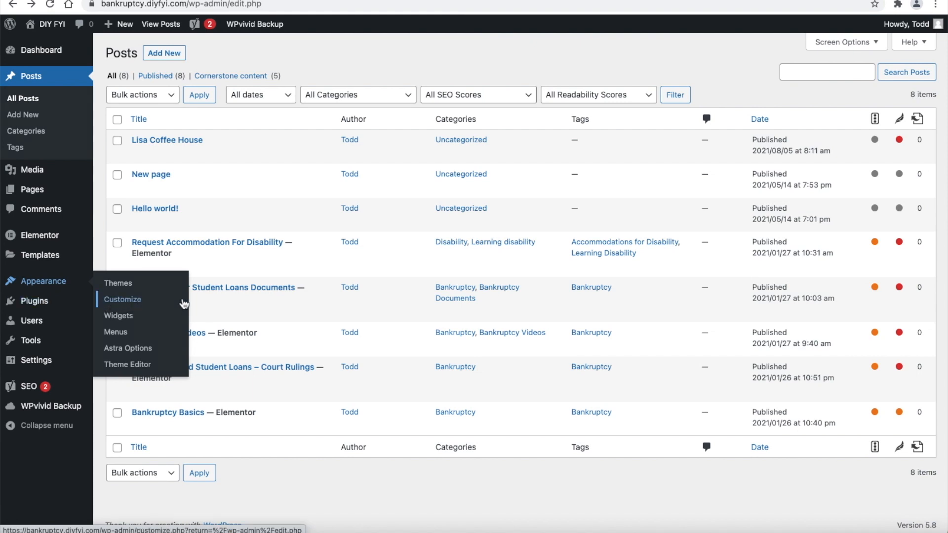
click(184, 302)
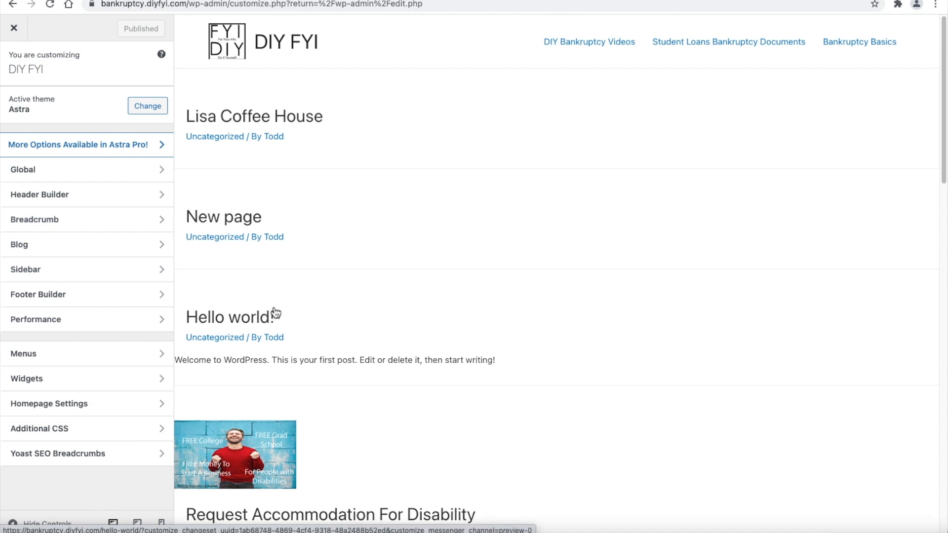
click(166, 170)
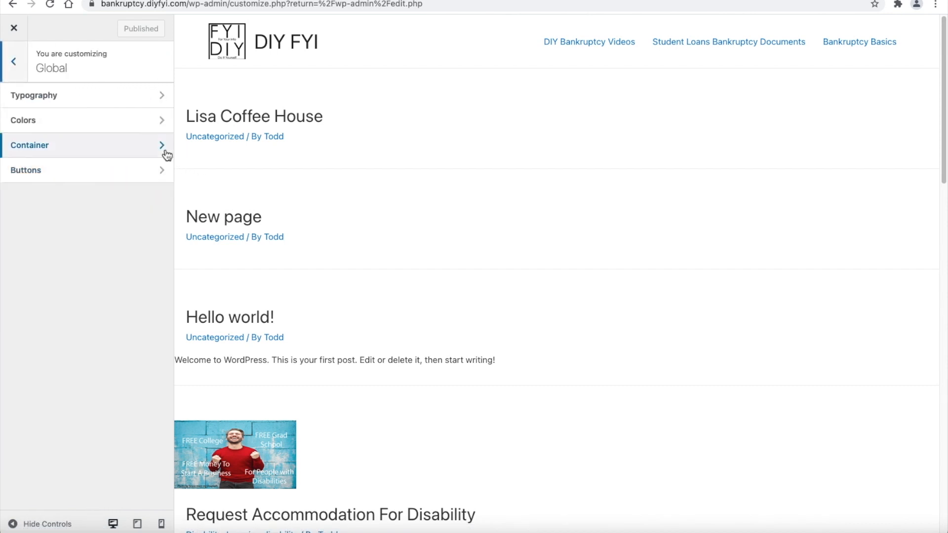
click(163, 146)
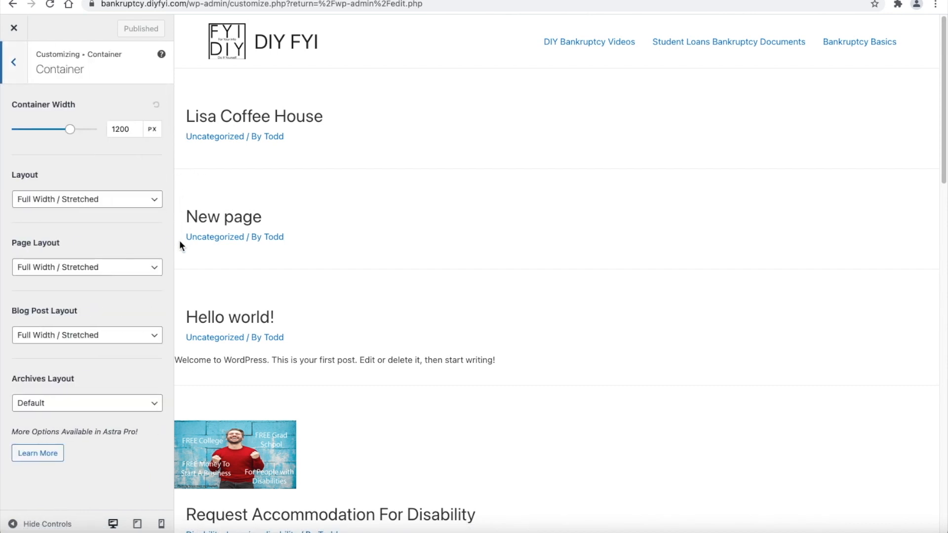
click(155, 200)
click(160, 245)
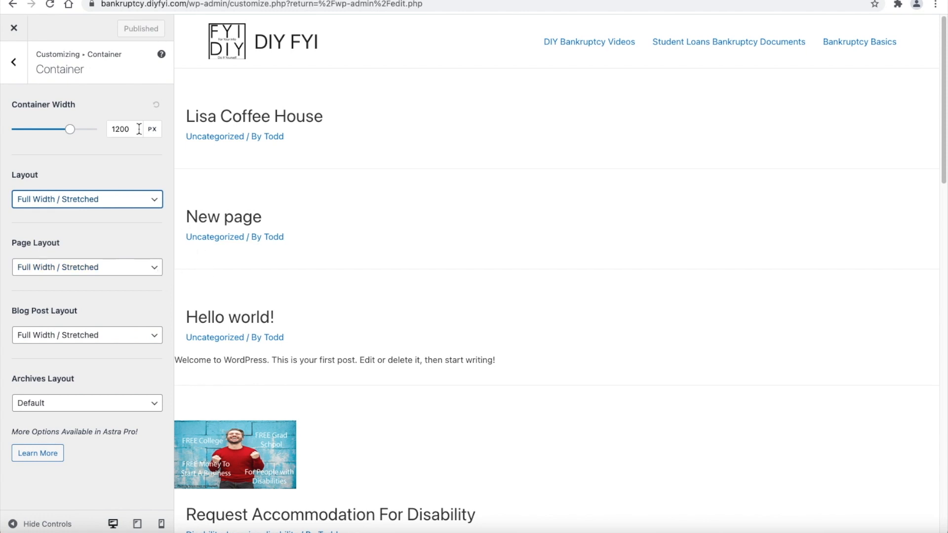
click(113, 124)
click(15, 71)
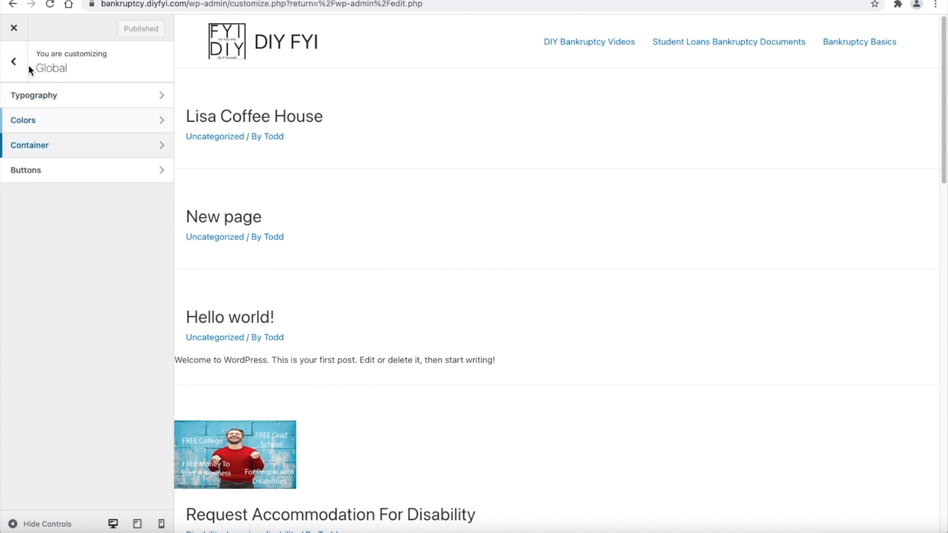
click(15, 61)
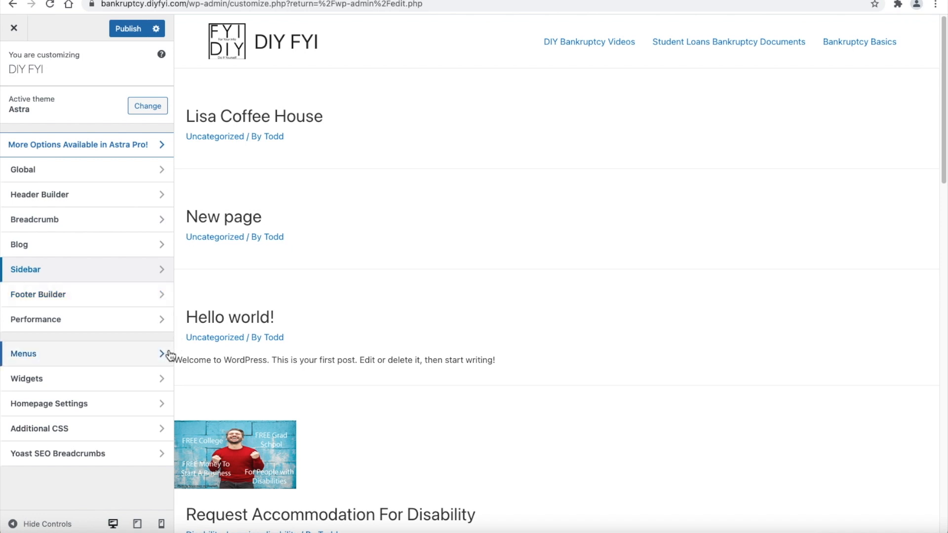
- Set the Home page as the site's static homepage in the customizer and publish the change
click(156, 405)
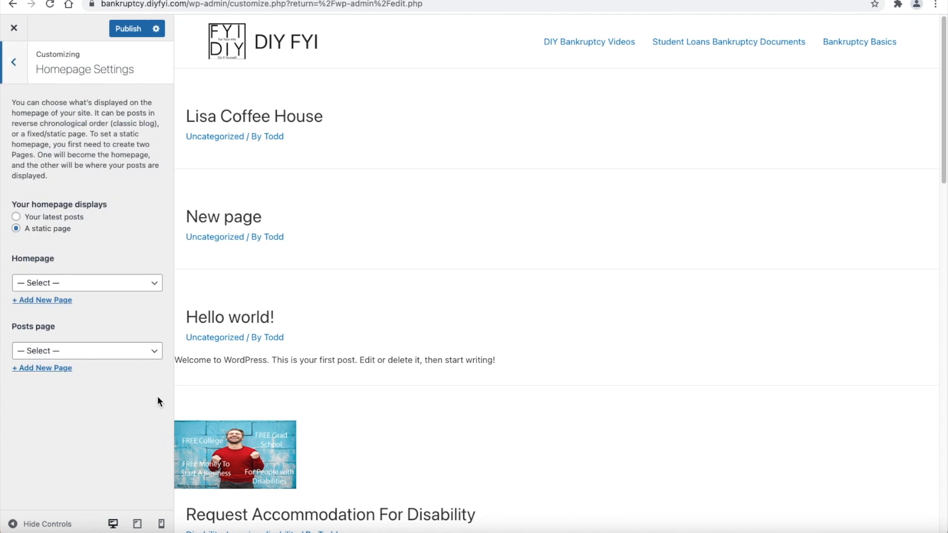
click(163, 291)
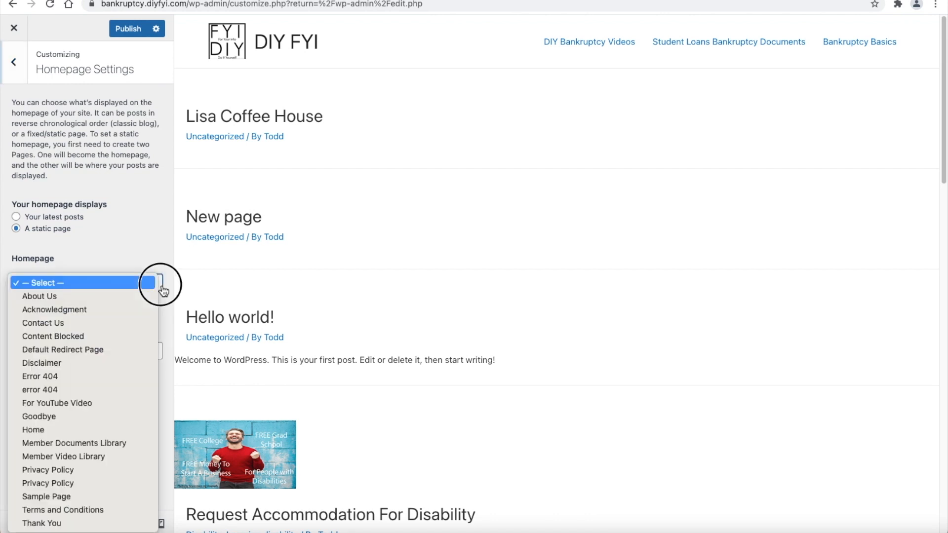
click(122, 433)
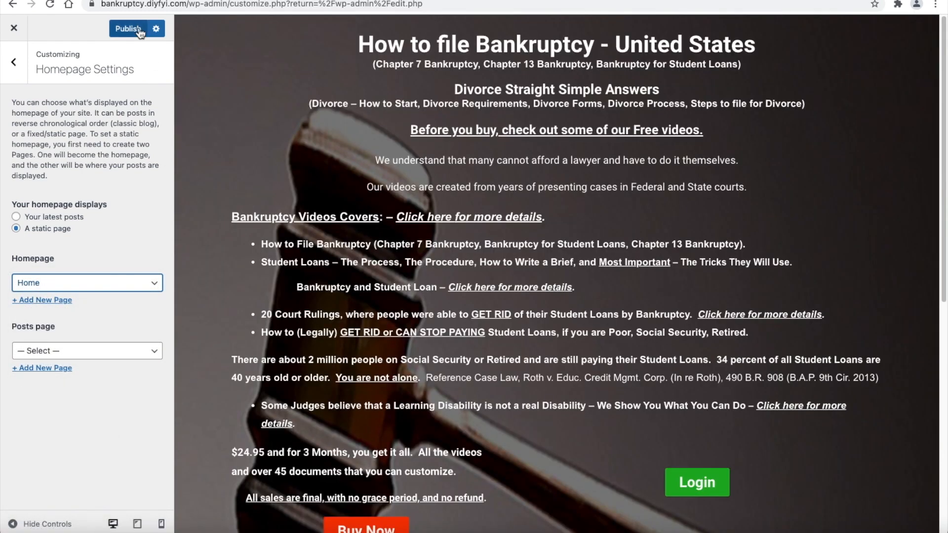
click(134, 27)
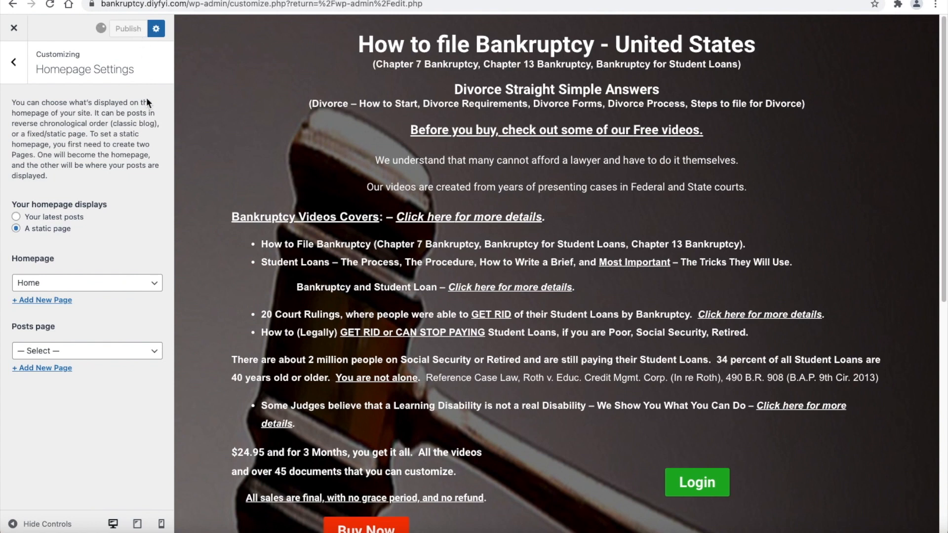
click(16, 64)
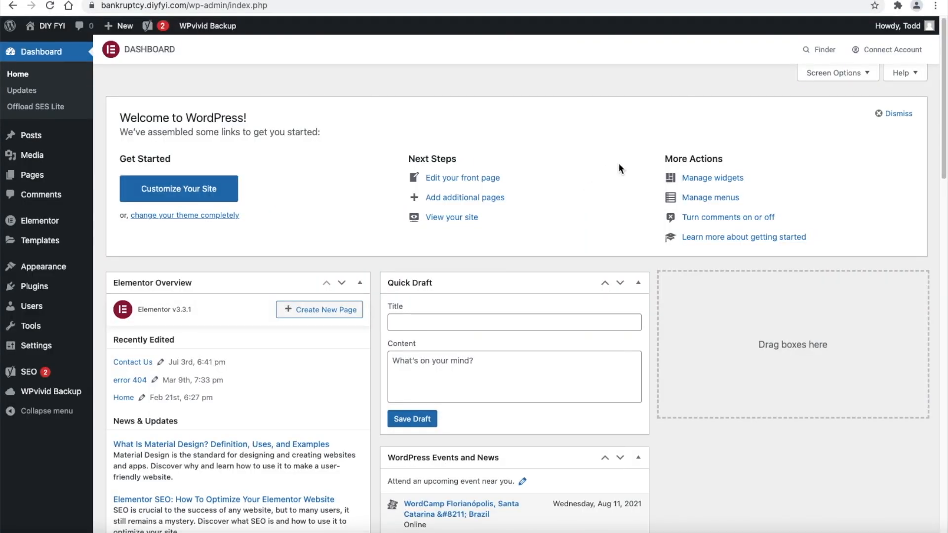
- Add the Lisa Coffee House post to Top menu 1 and place it directly after DIY Bankruptcy Videos
mouse_move(94, 266)
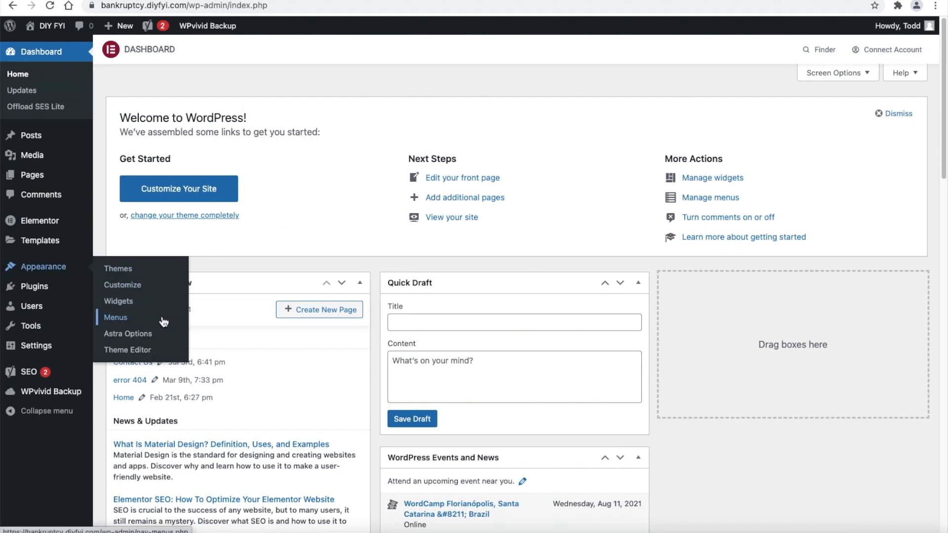
click(164, 322)
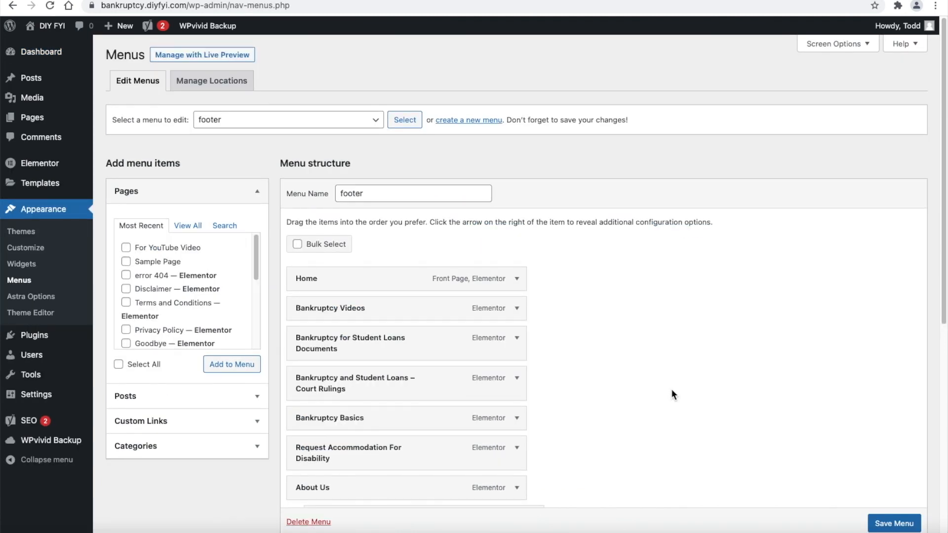
scroll(671, 394, down, 3)
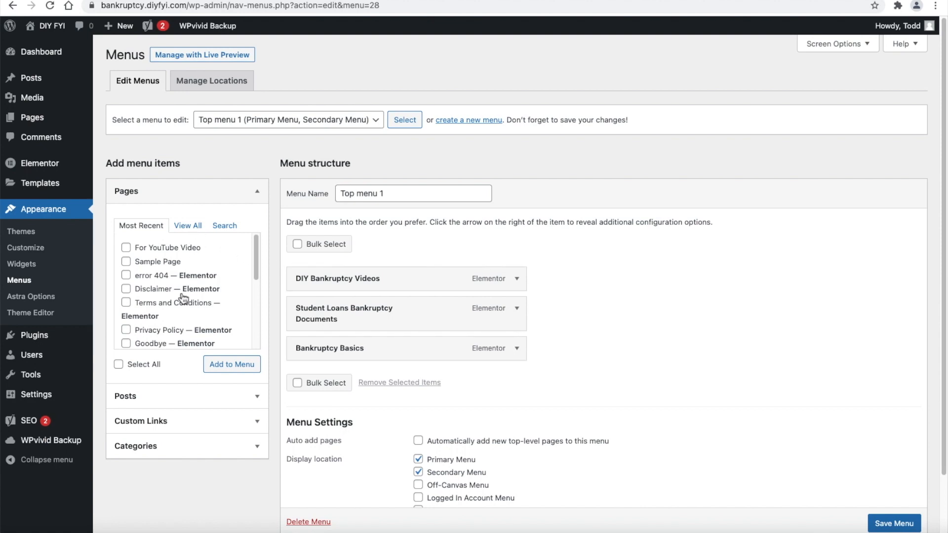
click(178, 397)
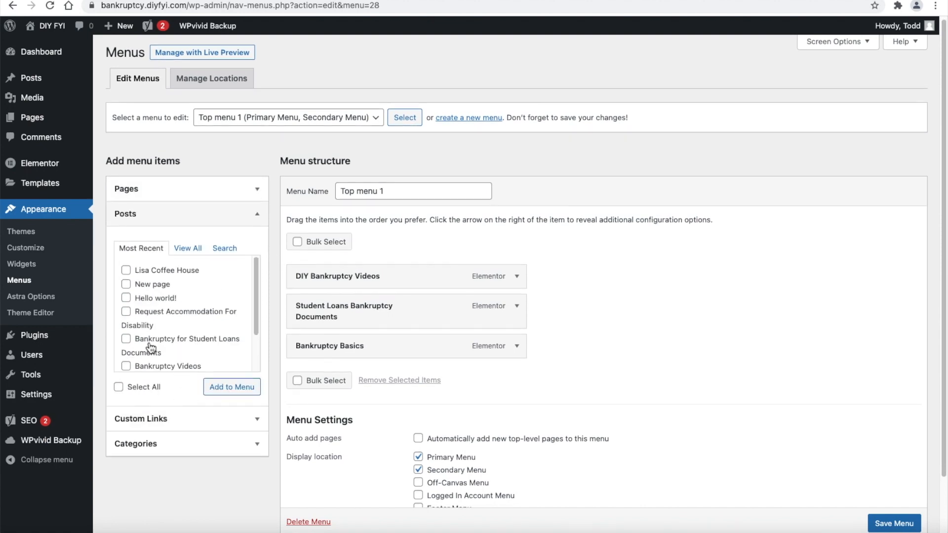
click(125, 270)
click(220, 387)
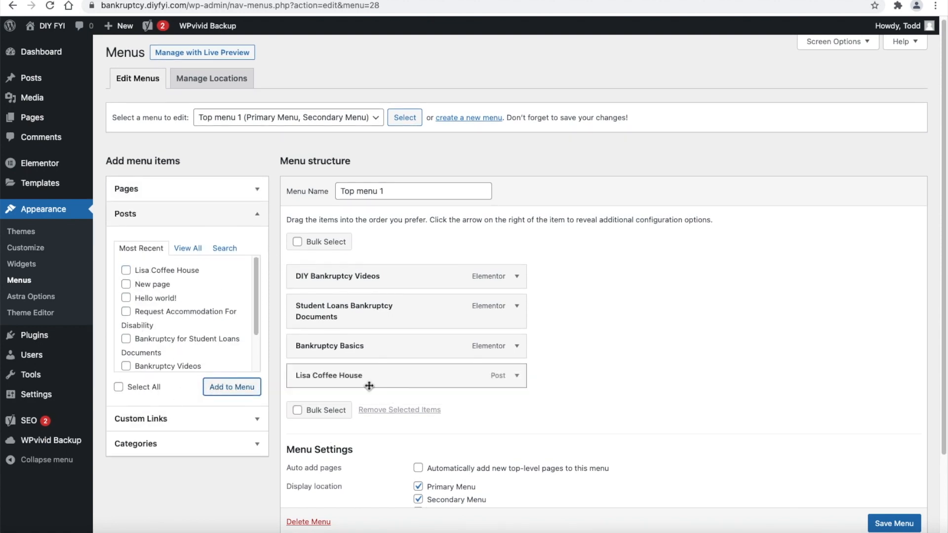
drag(365, 383, 364, 309)
- Add the Home front page to Top menu 1 and save the menu
click(148, 188)
click(188, 224)
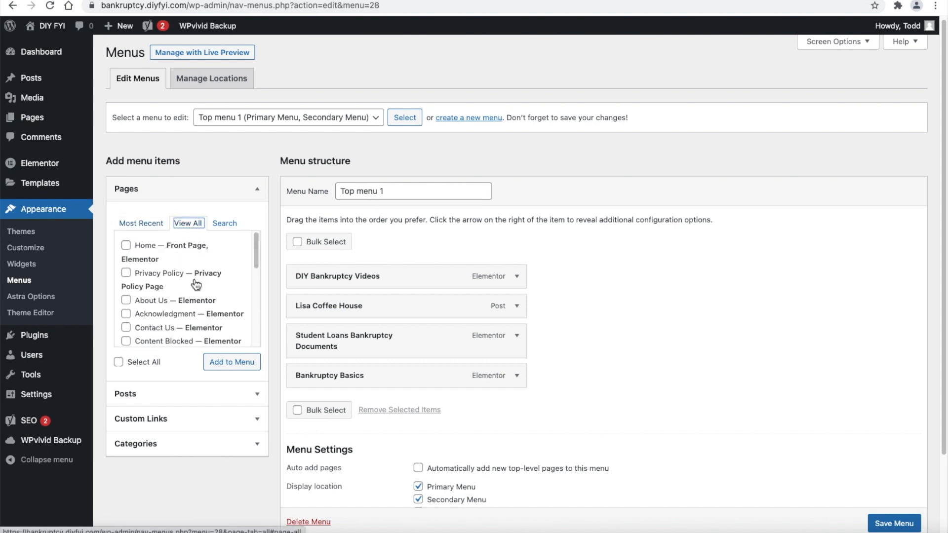
click(126, 246)
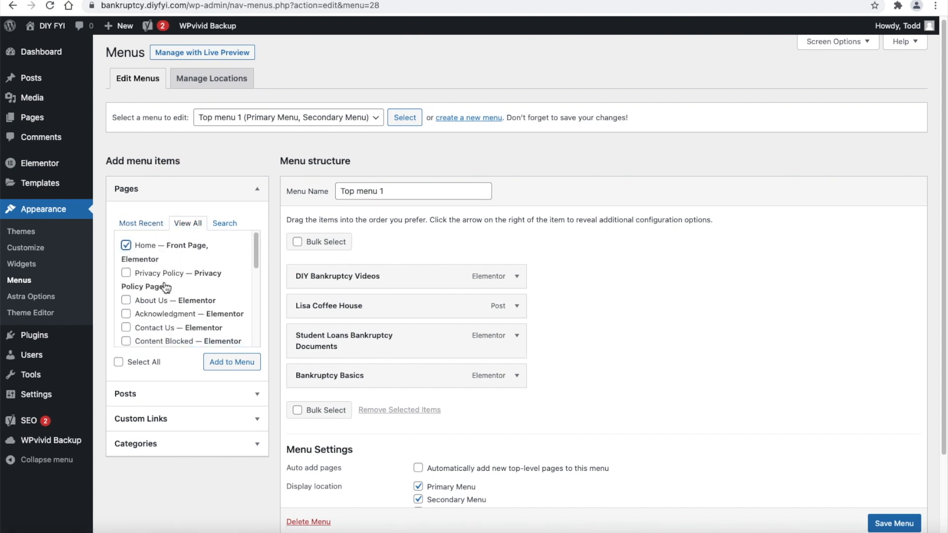
click(215, 363)
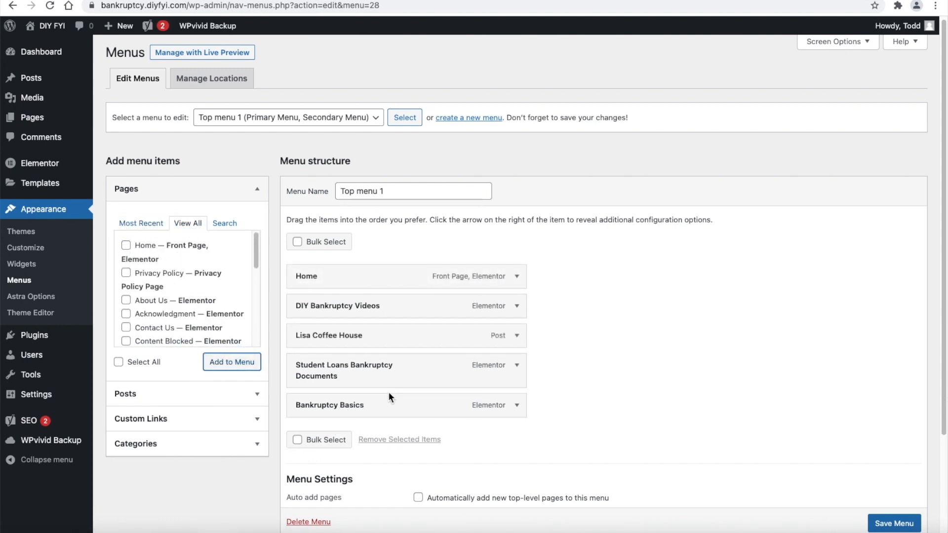
click(893, 522)
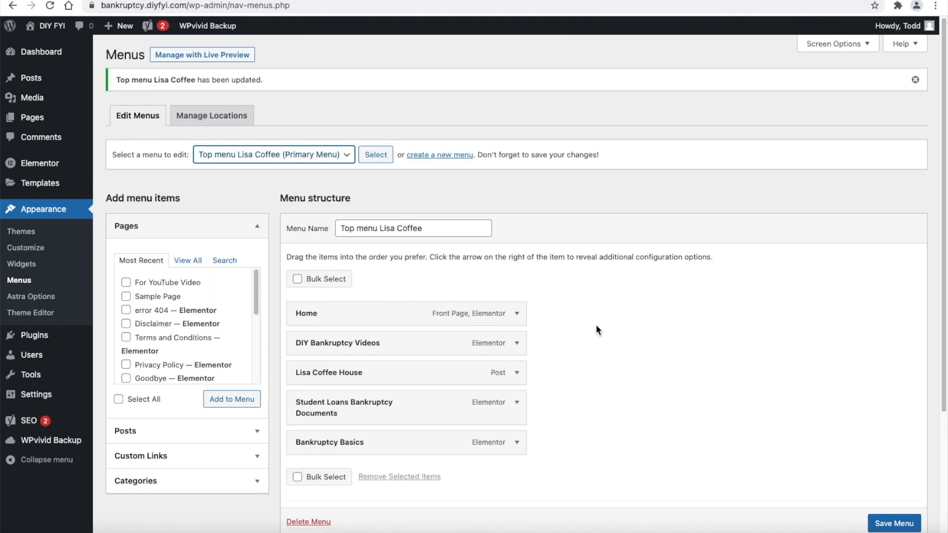
- Move the Primary Menu element from the header's middle row to its bottom row in the Header Builder, publish, and return to the menu editor
click(78, 256)
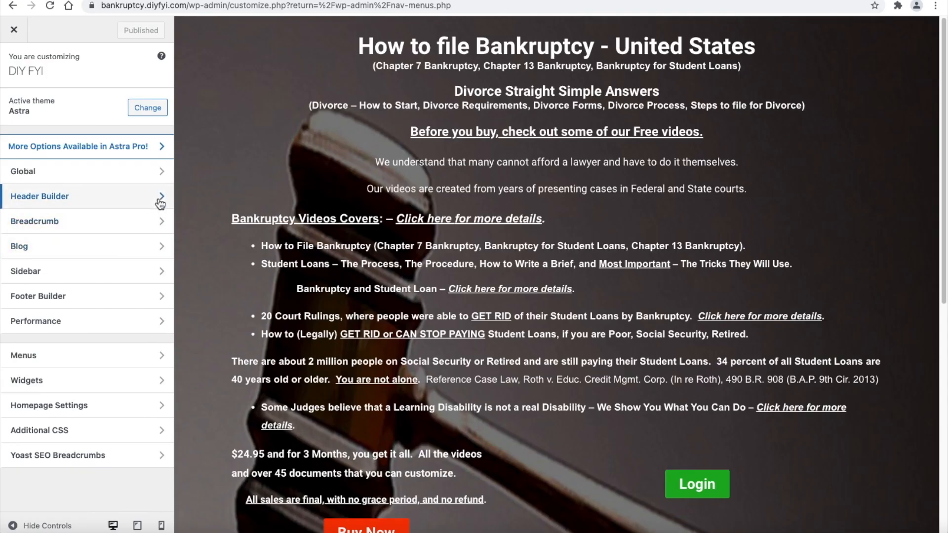
click(160, 201)
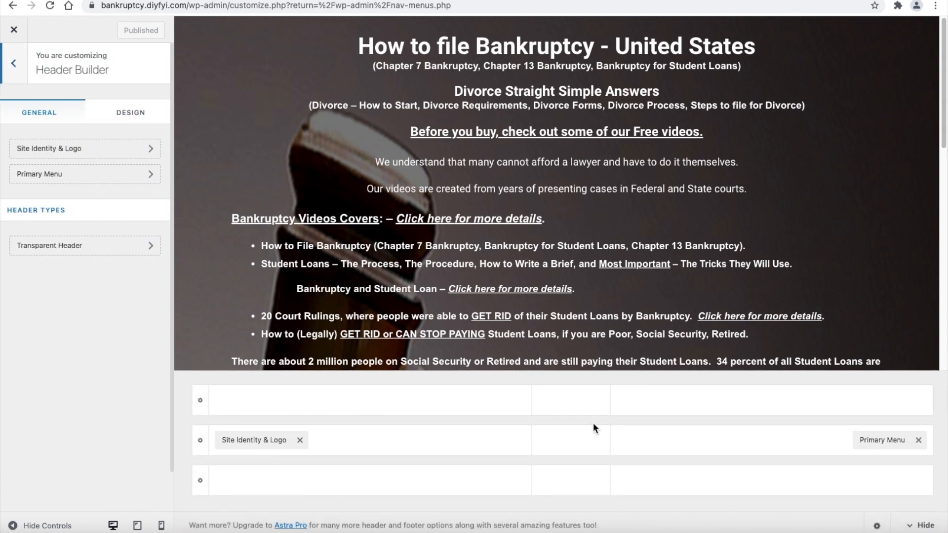
click(920, 441)
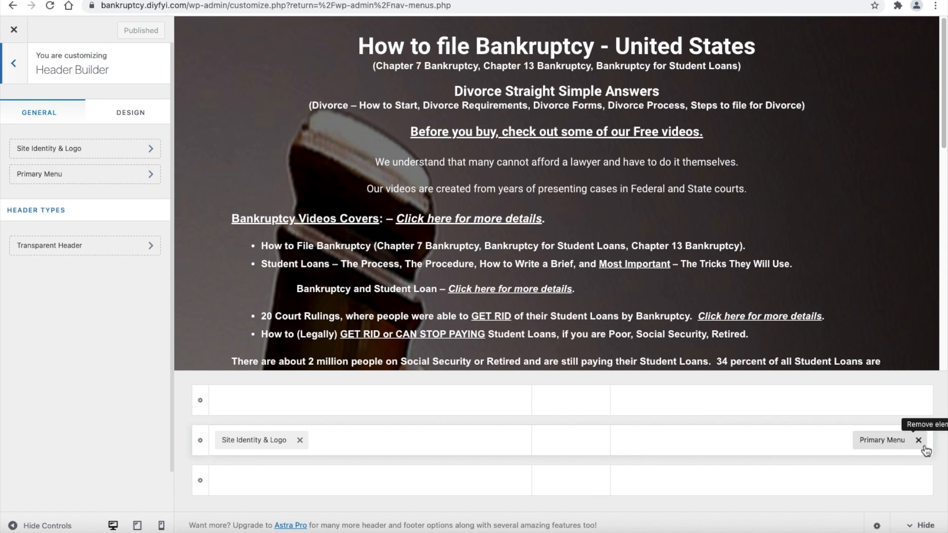
click(785, 482)
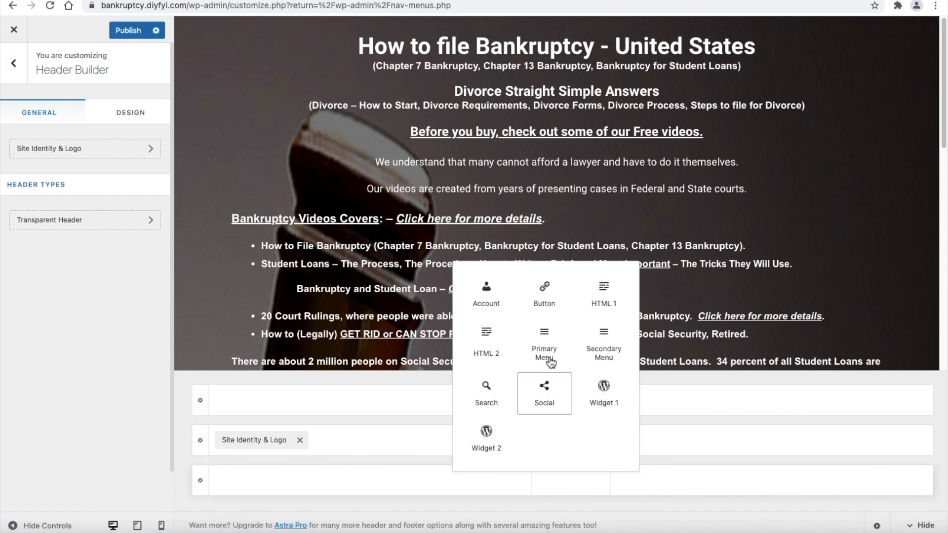
click(550, 360)
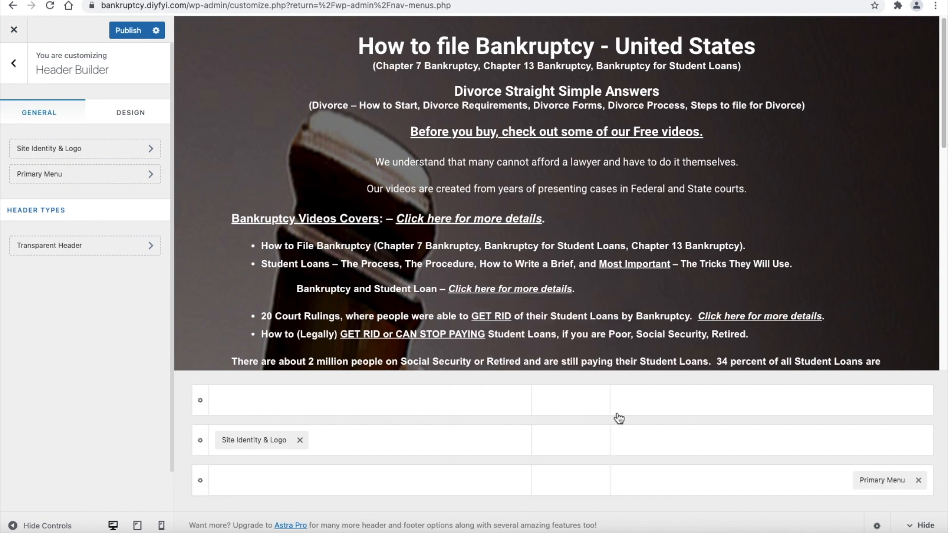
click(128, 30)
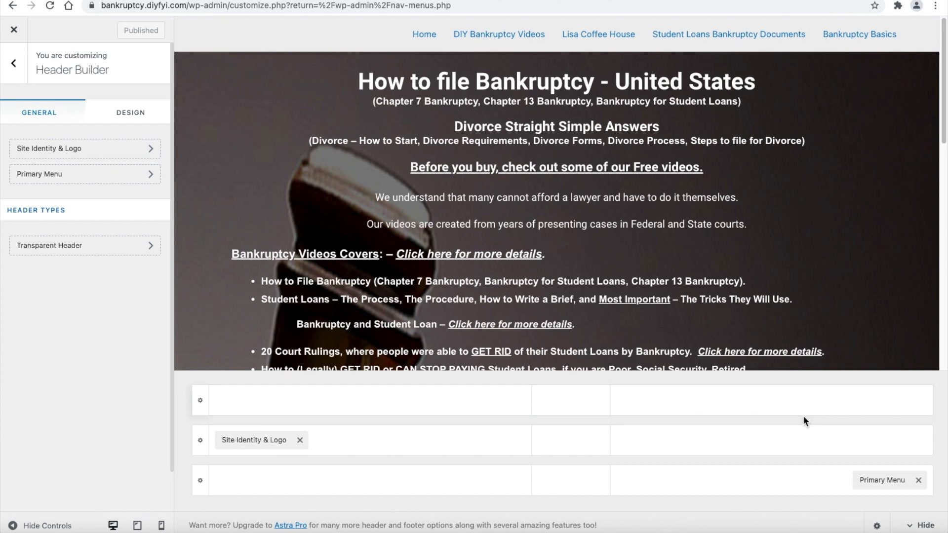
click(13, 62)
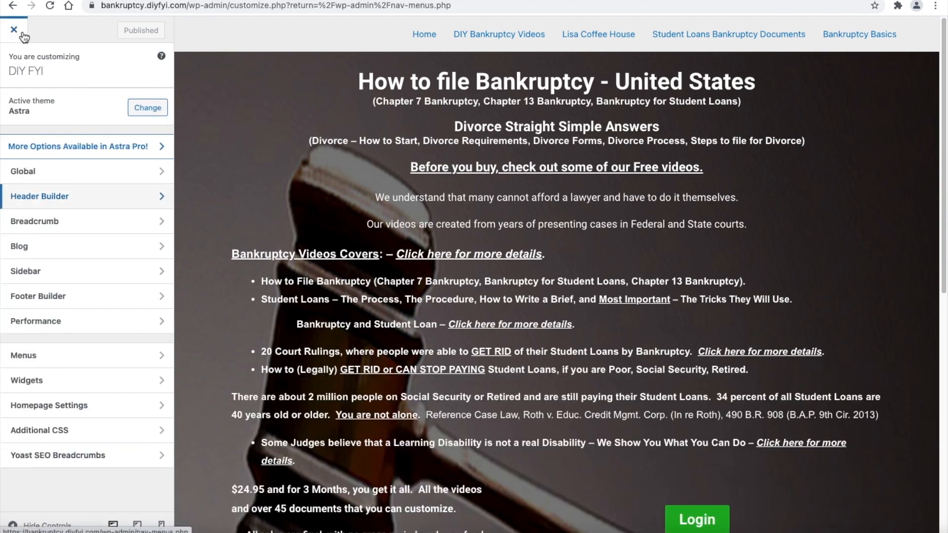
click(15, 8)
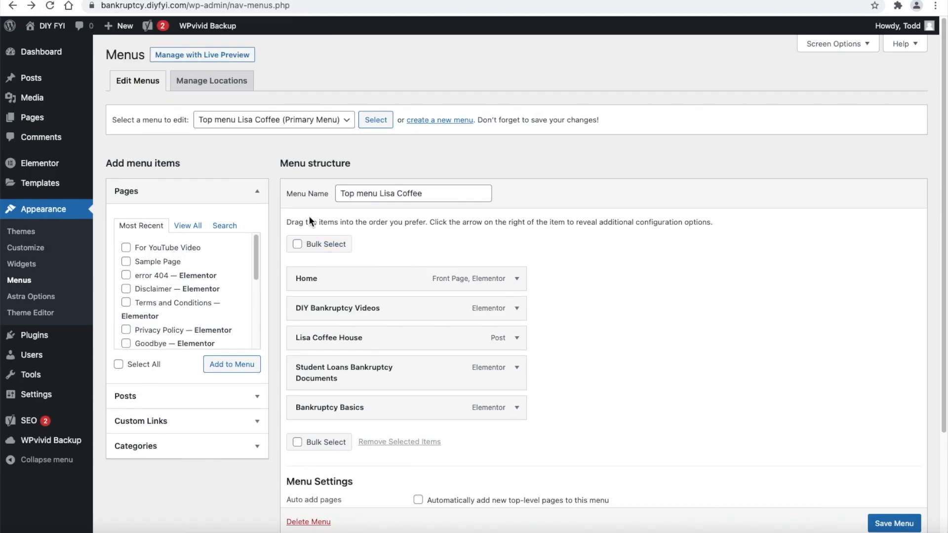
- Open the live site in a new tab and check the Bankruptcy Basics and DIY Bankruptcy Videos menu links
mouse_move(64, 30)
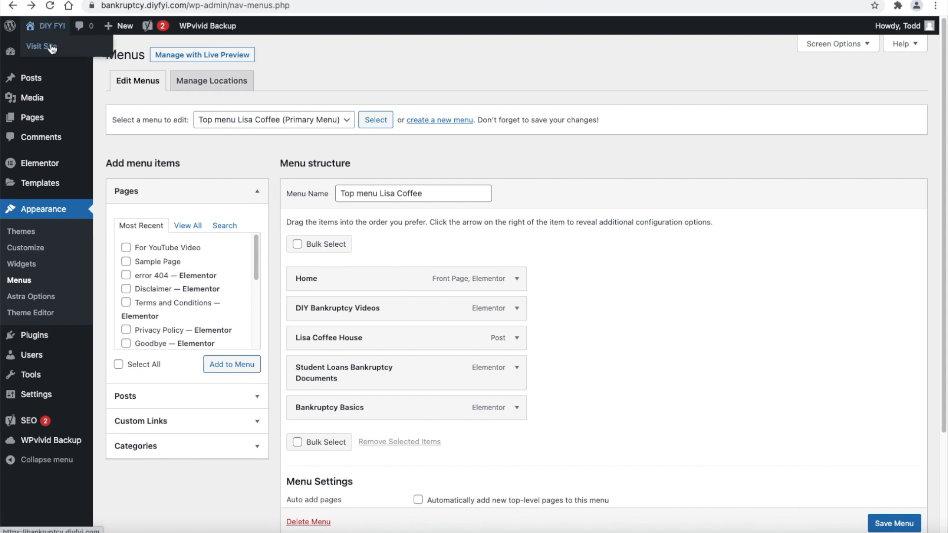
right_click(50, 45)
click(58, 45)
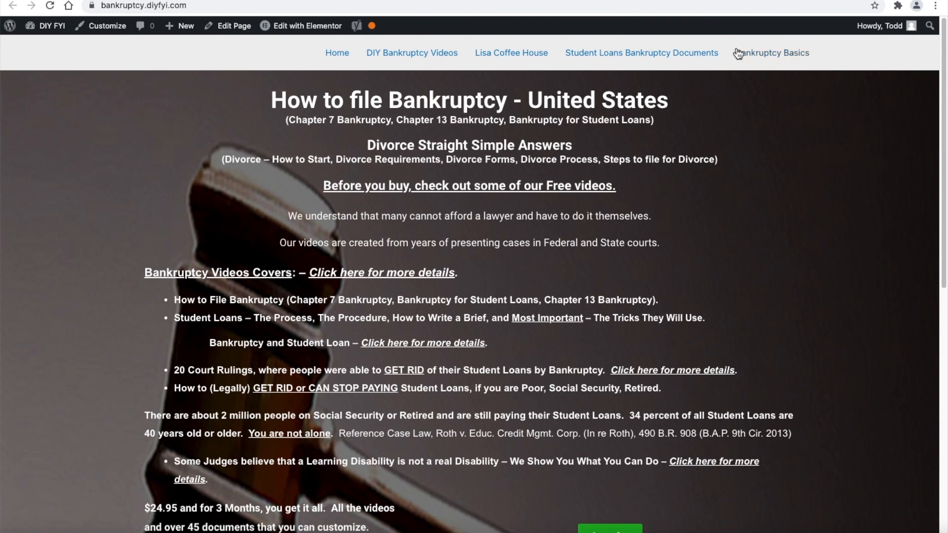
click(758, 54)
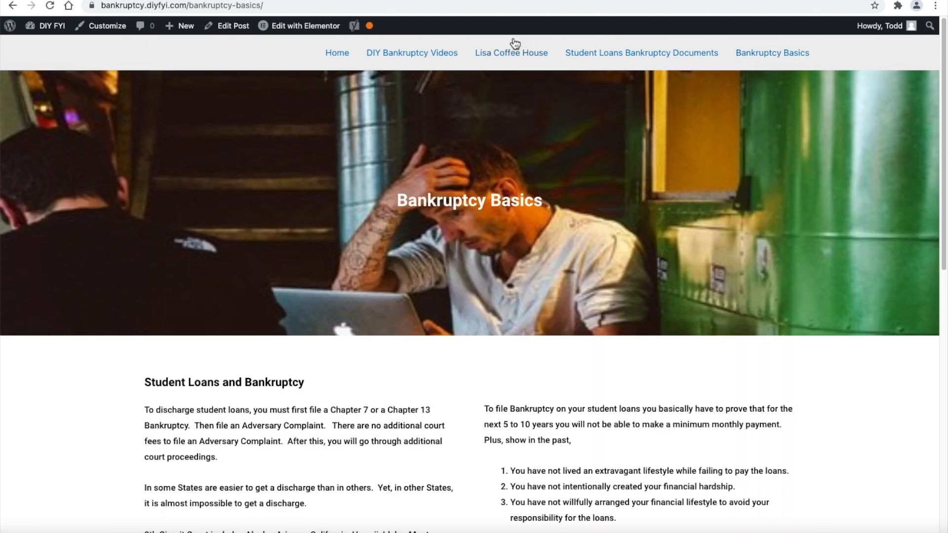
click(442, 59)
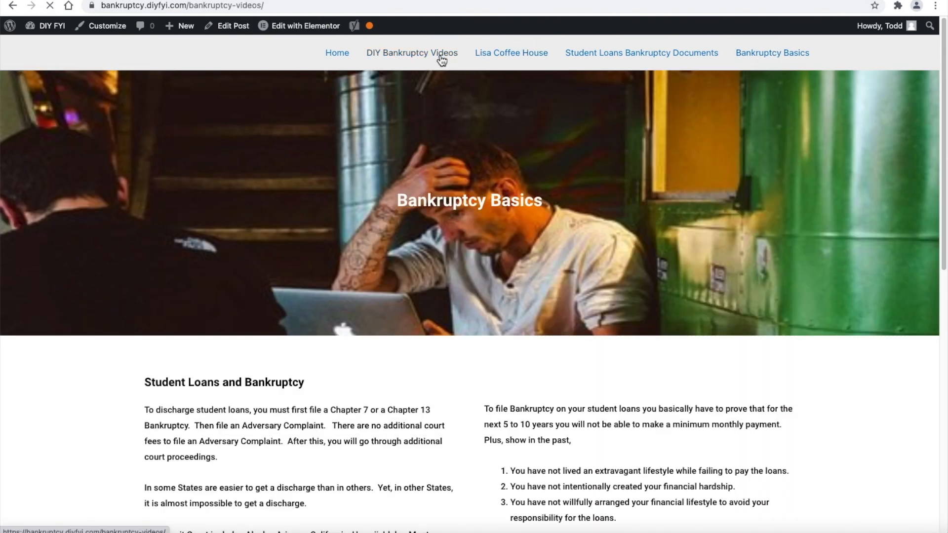